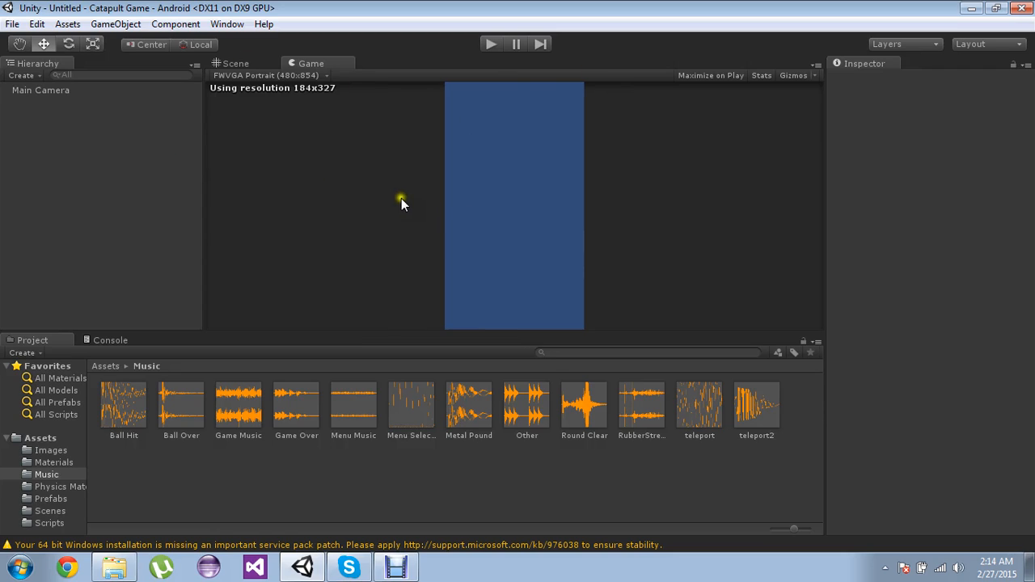
# Create a new project named testProject in the Documents folder with 2D defaults
pyautogui.click(12, 24)
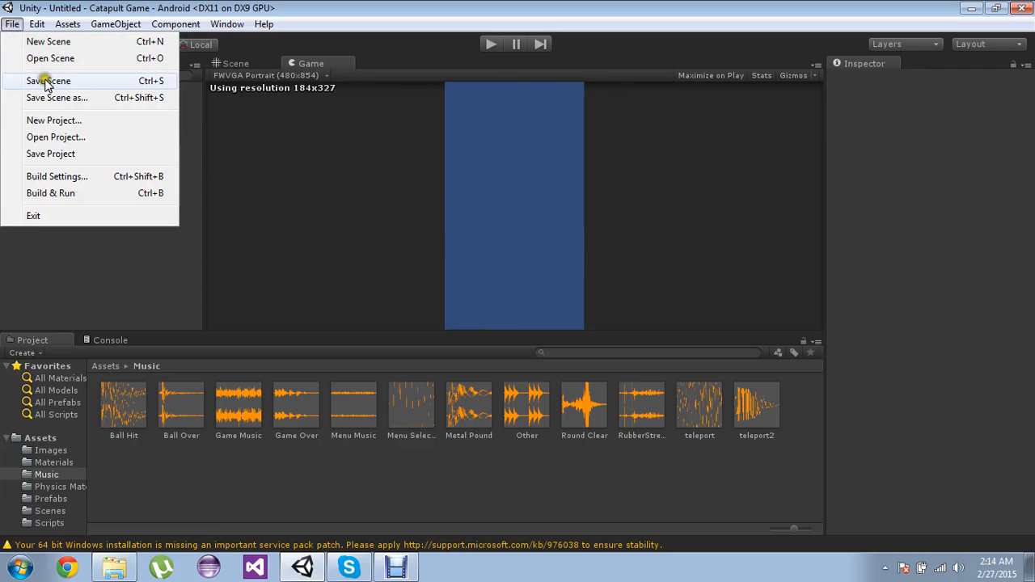
pyautogui.click(58, 120)
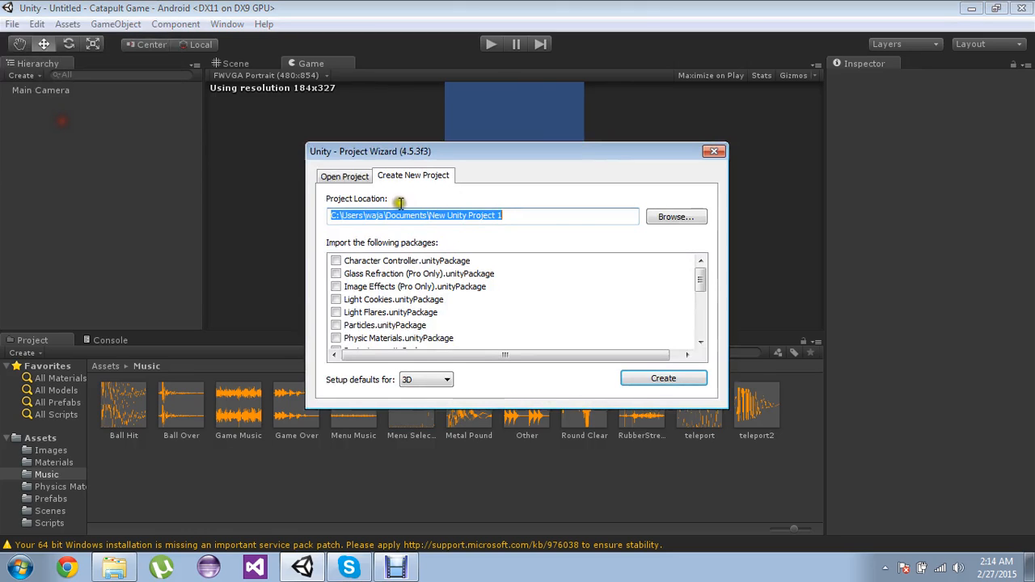
pyautogui.moveTo(507, 217); pyautogui.dragTo(429, 215)
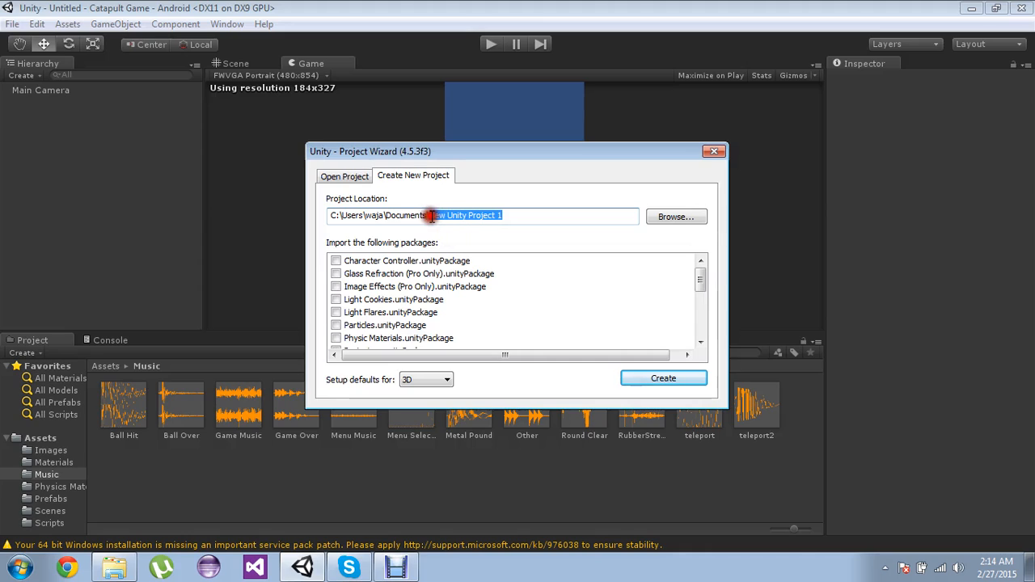
pyautogui.write('test')
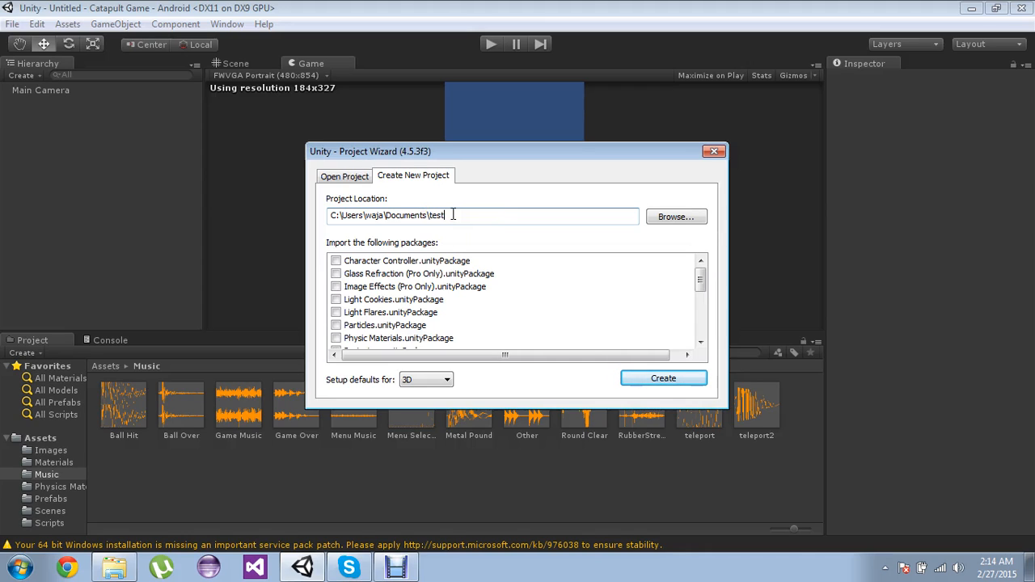
pyautogui.write('Project')
pyautogui.click(434, 389)
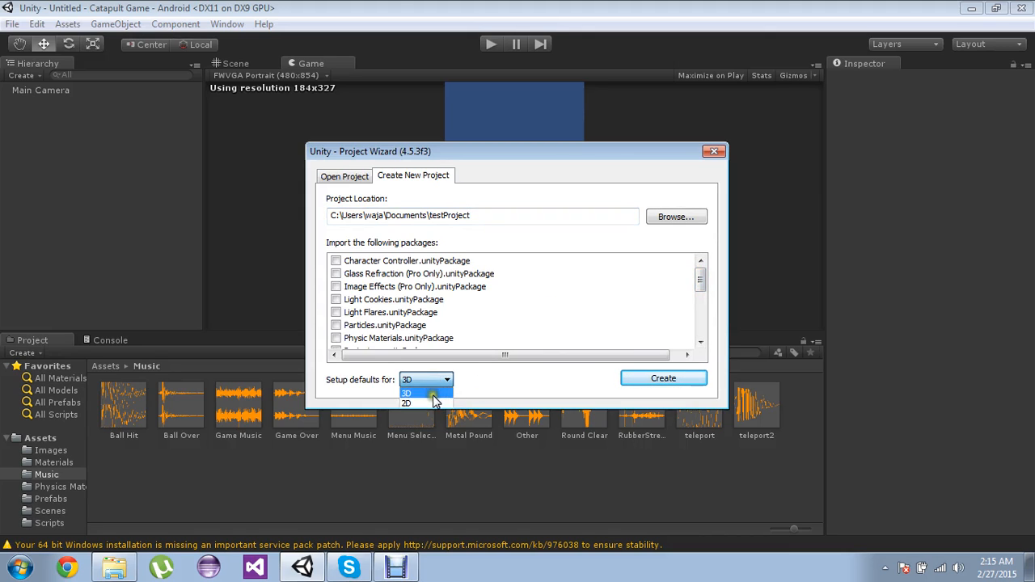
pyautogui.click(435, 403)
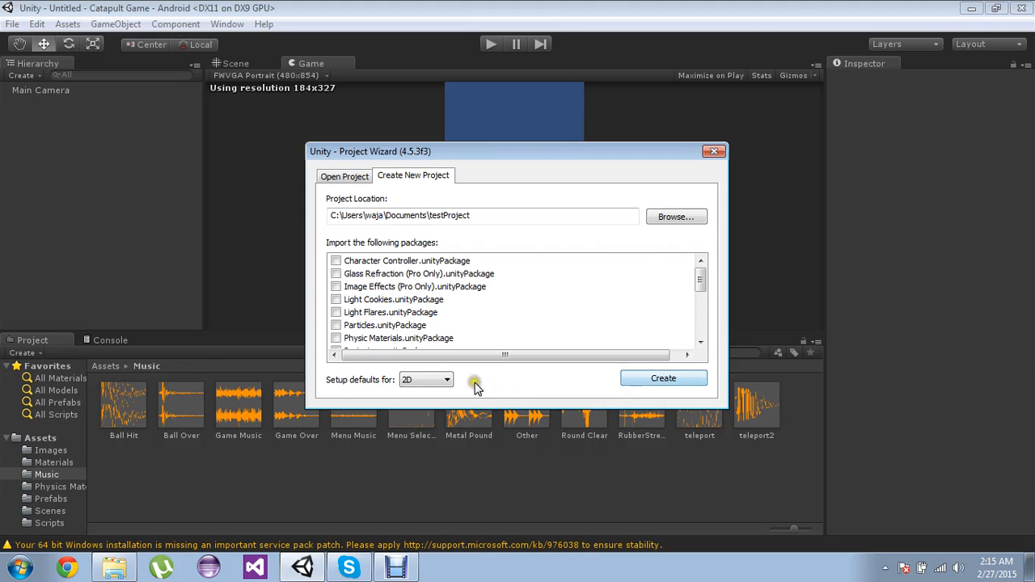
pyautogui.click(638, 381)
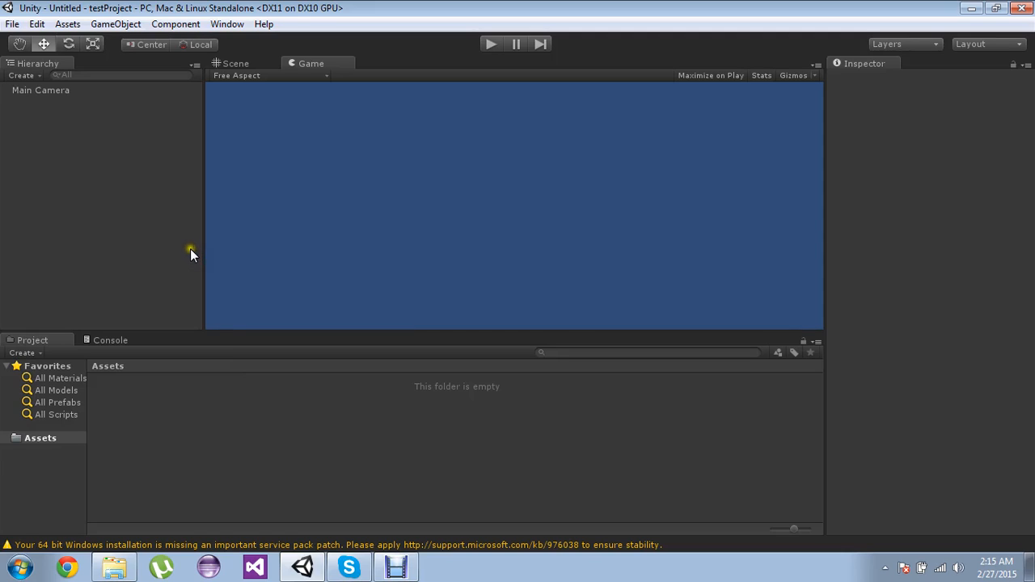
# Examine the Main Camera object and its name, Transform and Camera properties
pyautogui.click(105, 141)
pyautogui.click(58, 94)
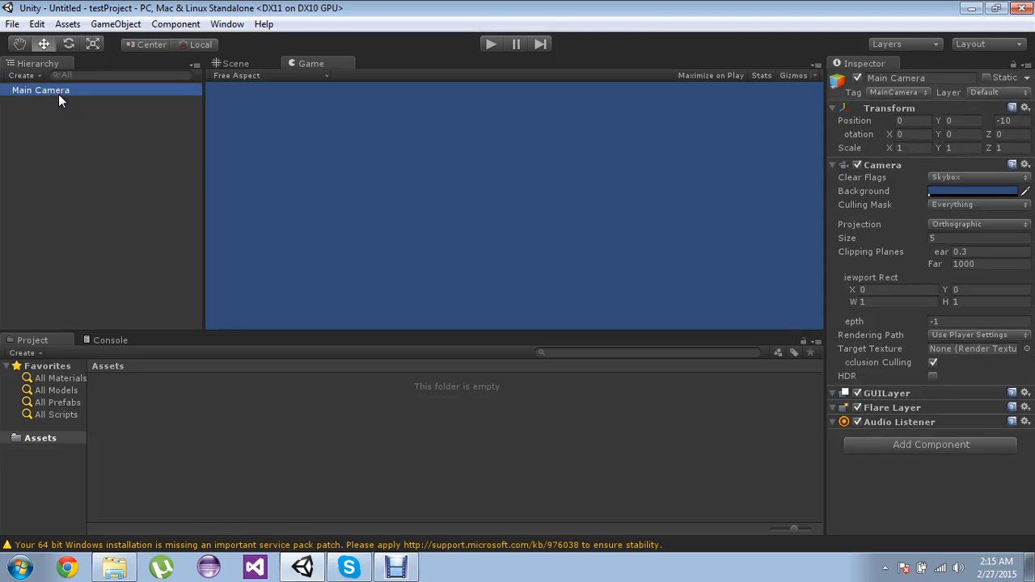
pyautogui.click(74, 152)
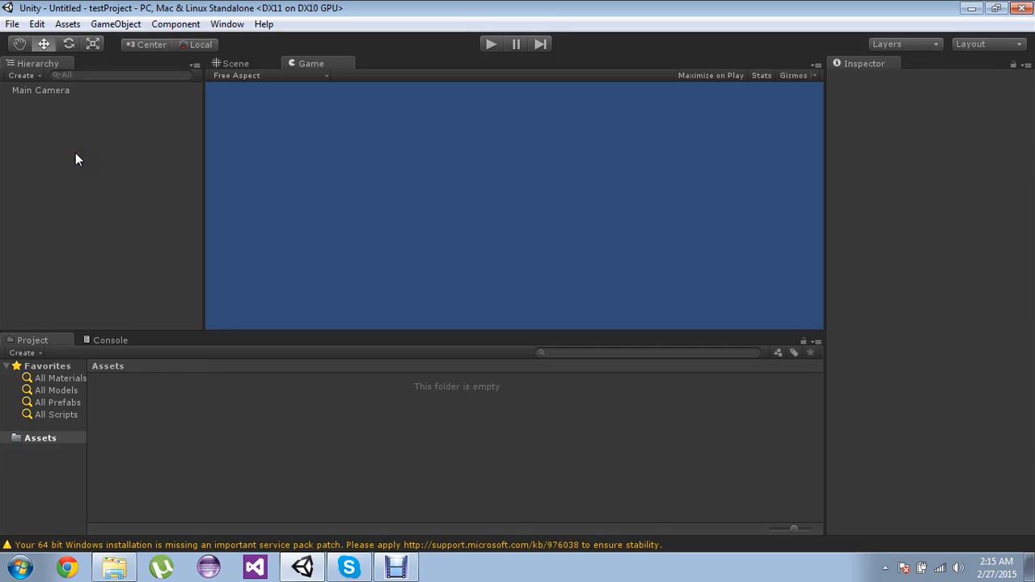
pyautogui.click(75, 153)
pyautogui.click(56, 92)
pyautogui.click(87, 146)
pyautogui.click(66, 92)
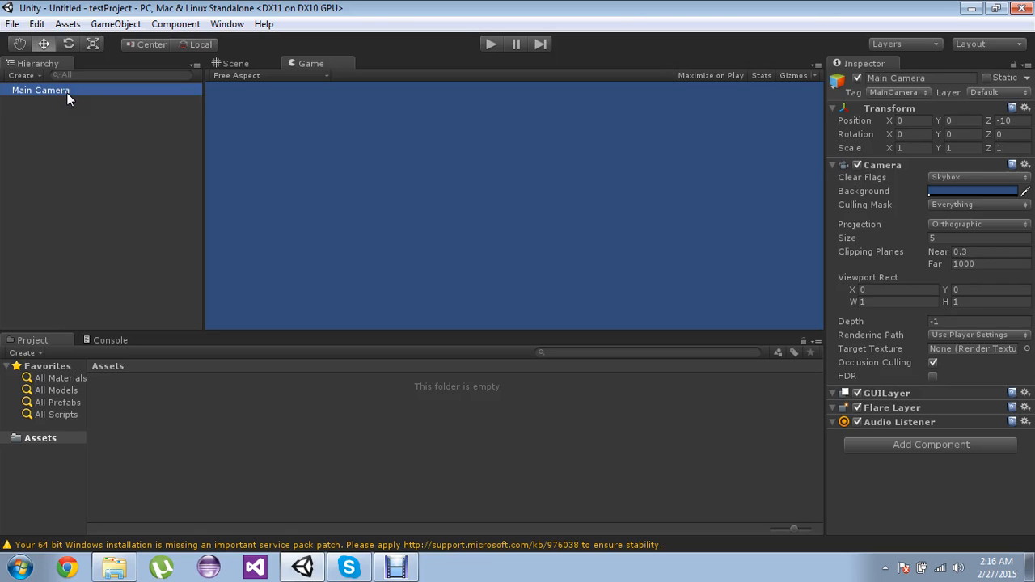
pyautogui.click(85, 141)
pyautogui.click(83, 88)
pyautogui.click(929, 79)
pyautogui.click(915, 121)
pyautogui.click(611, 217)
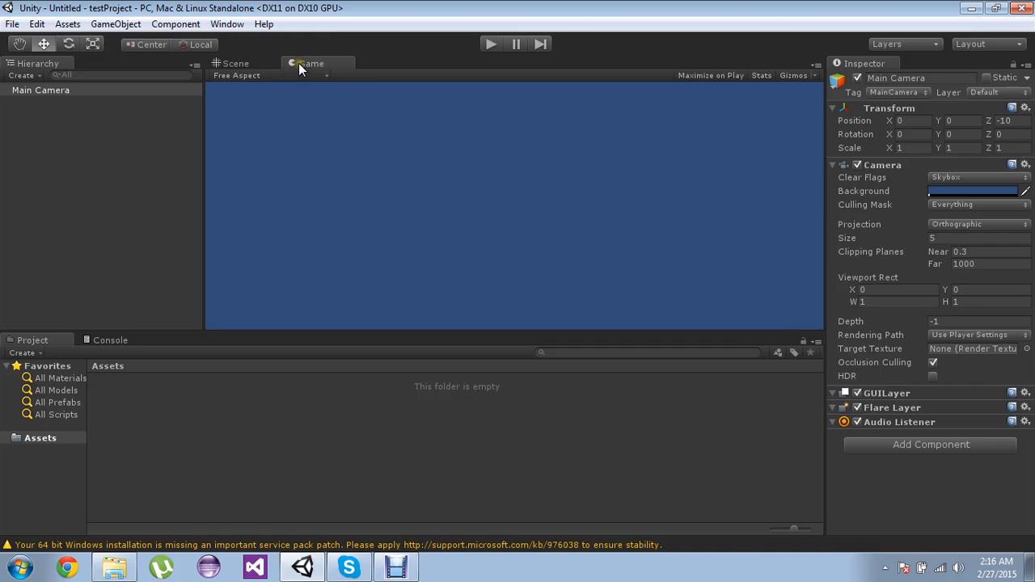
# Show the Scene view and move the Main Camera along the X axis, ending at about -0.22
pyautogui.click(269, 63)
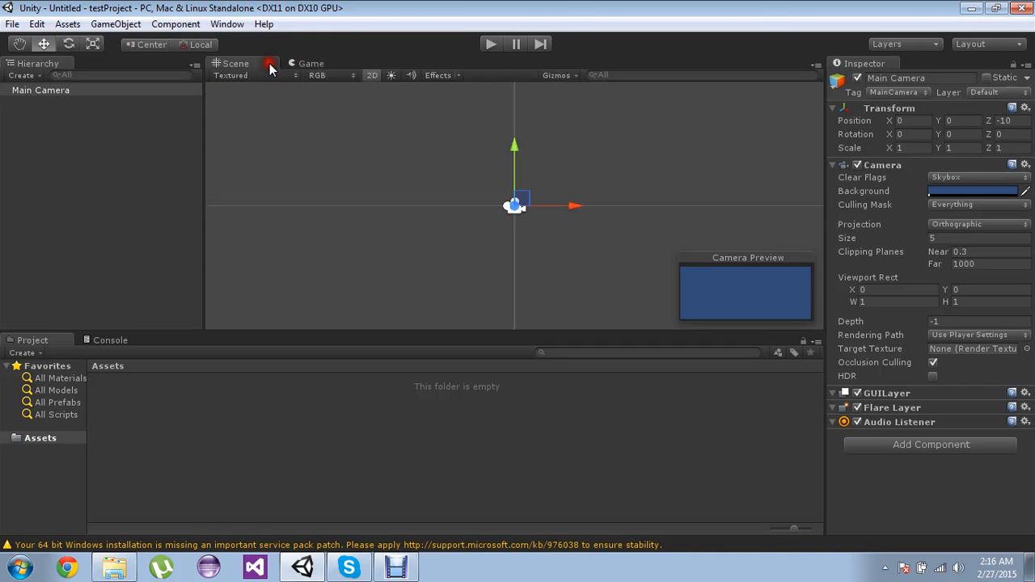
pyautogui.scroll(-5, 465, 207)
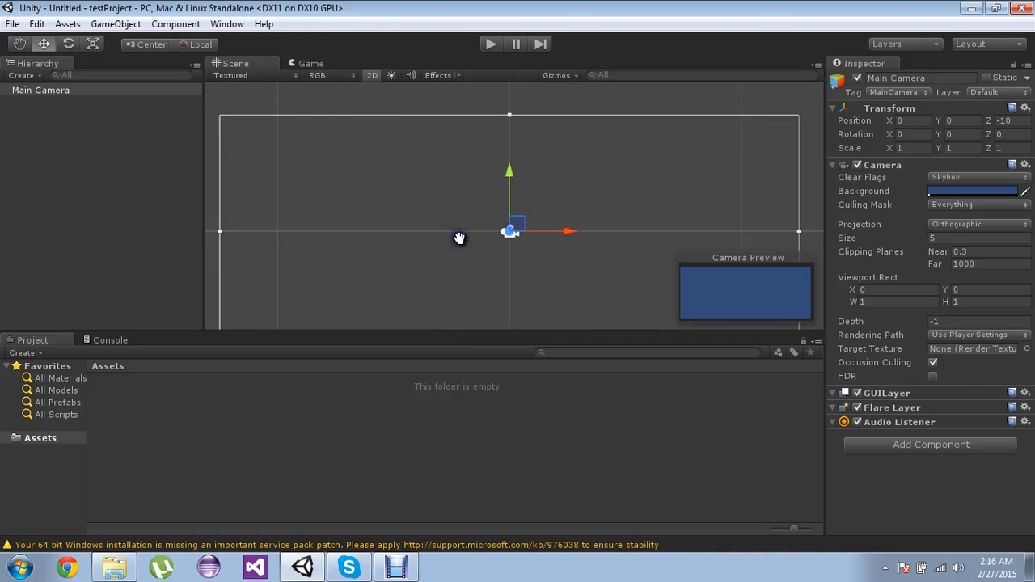
pyautogui.moveTo(724, 202); pyautogui.dragTo(711, 154, button='middle')
pyautogui.moveTo(568, 183); pyautogui.dragTo(595, 179)
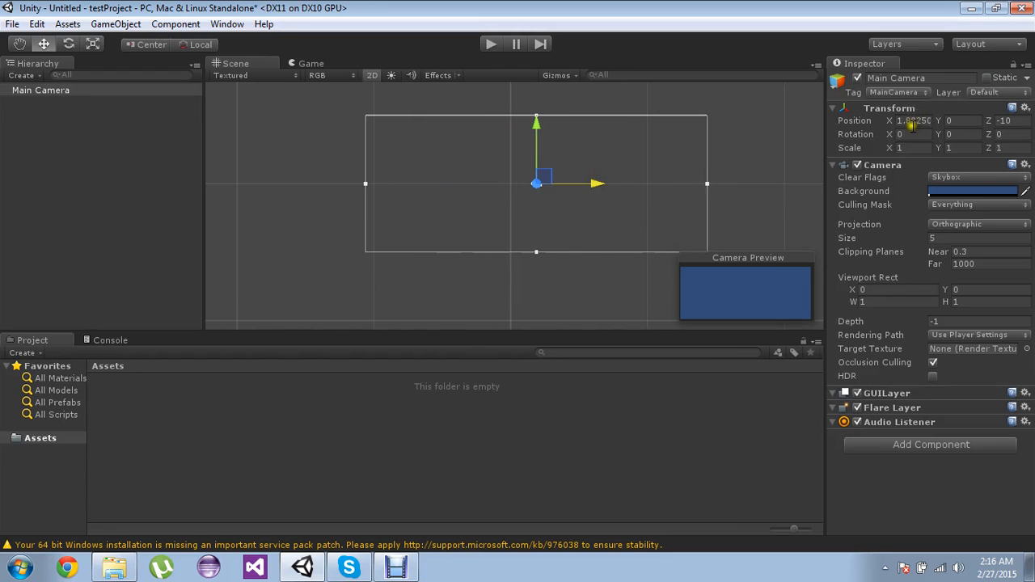
pyautogui.moveTo(598, 187); pyautogui.dragTo(570, 197)
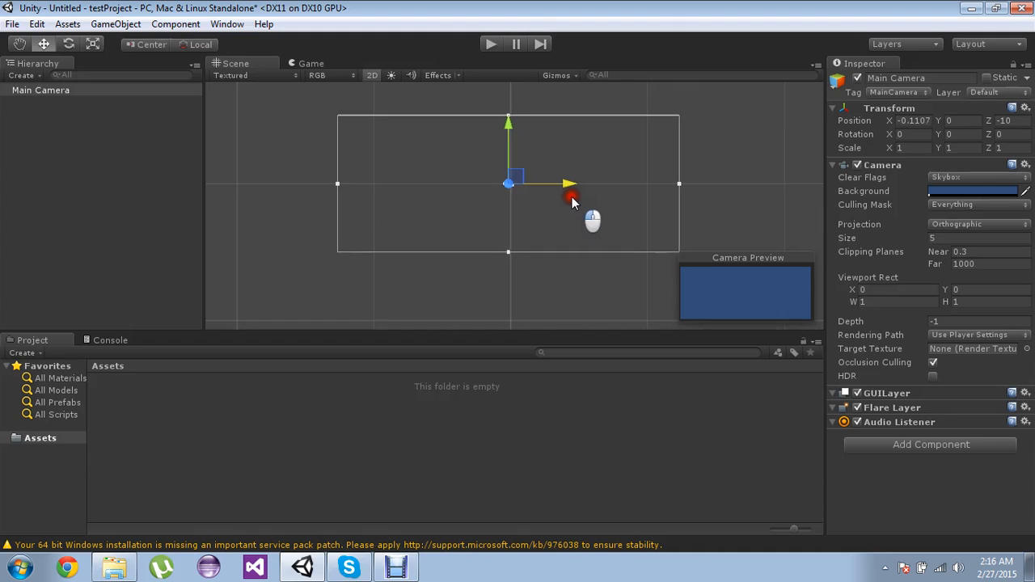
# Compare the Game and Scene views, and set the Main Camera's X position to 0
pyautogui.click(299, 62)
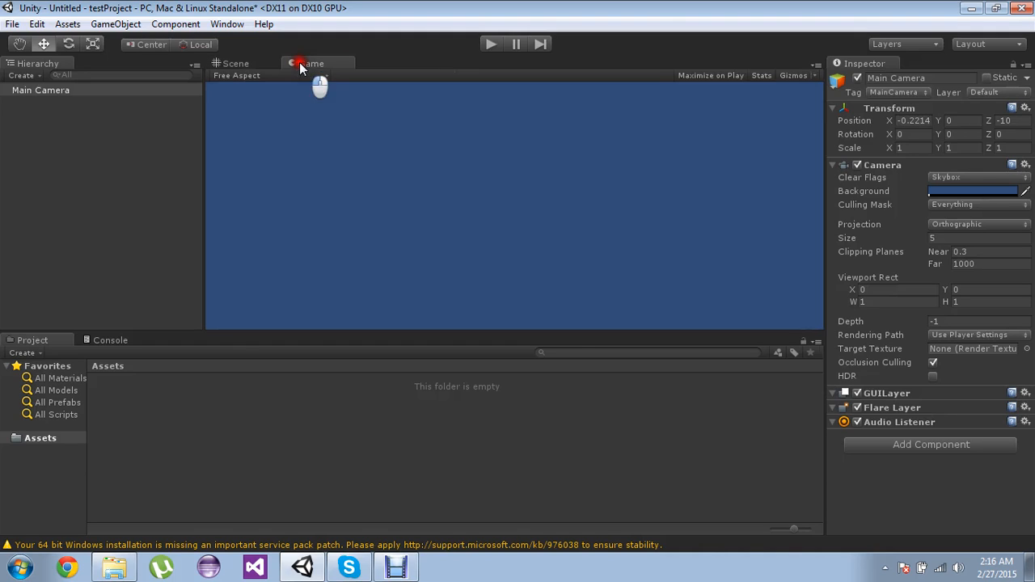
pyautogui.click(251, 65)
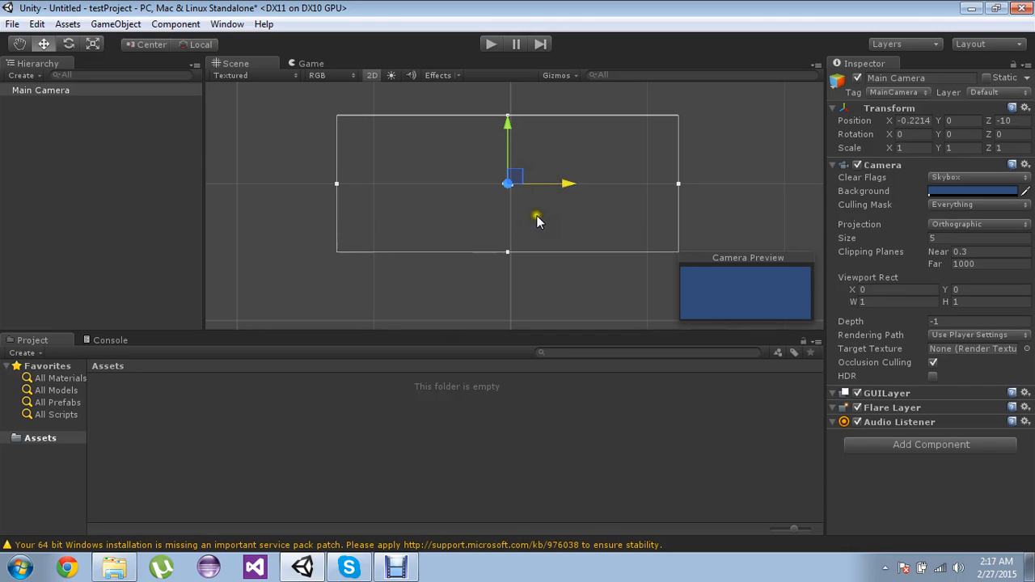
pyautogui.moveTo(571, 183)
pyautogui.mouseDown()
pyautogui.moveTo(548, 187)
pyautogui.moveTo(574, 184)
pyautogui.mouseUp()
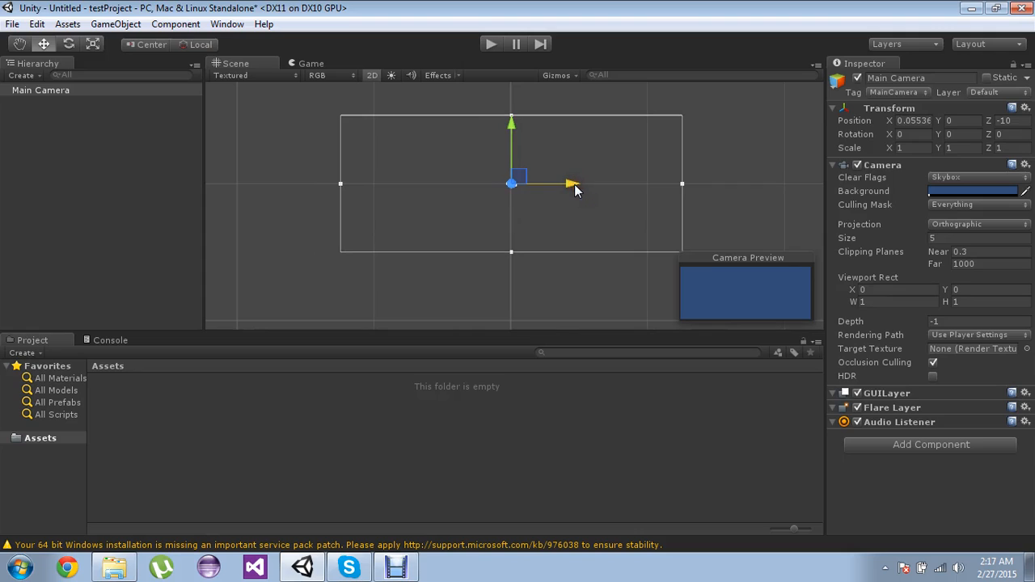
pyautogui.click(900, 120)
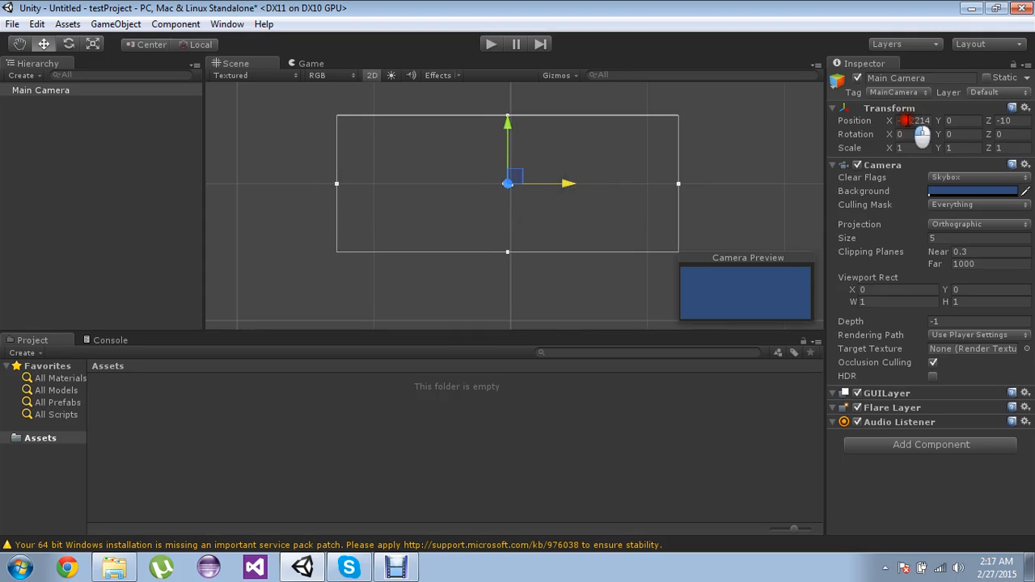
pyautogui.write('0')
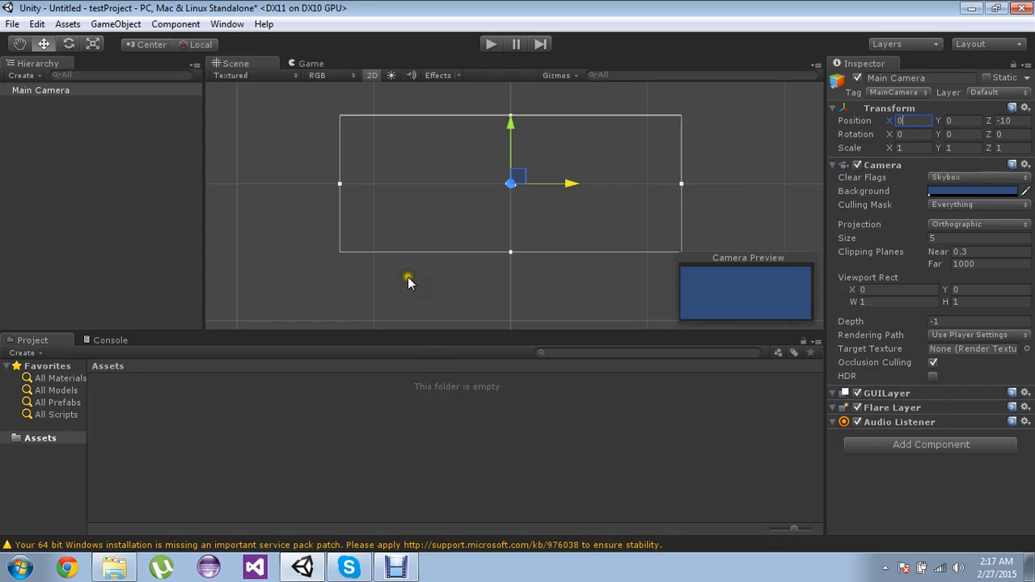
pyautogui.click(199, 399)
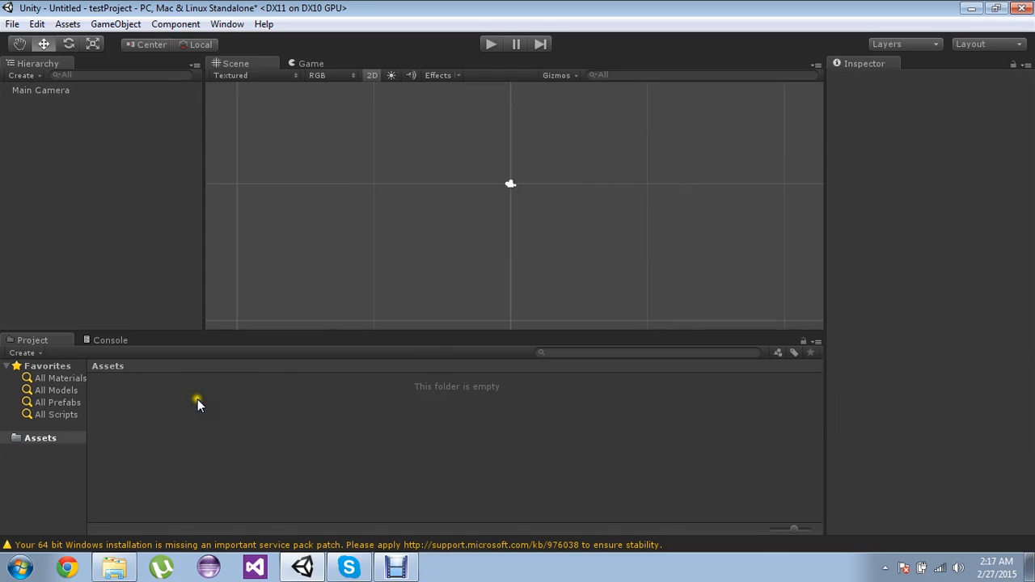
# Import the car image from the Pictures library into the project's Assets folder
pyautogui.click(181, 431)
pyautogui.click(224, 241)
pyautogui.rightClick(228, 464)
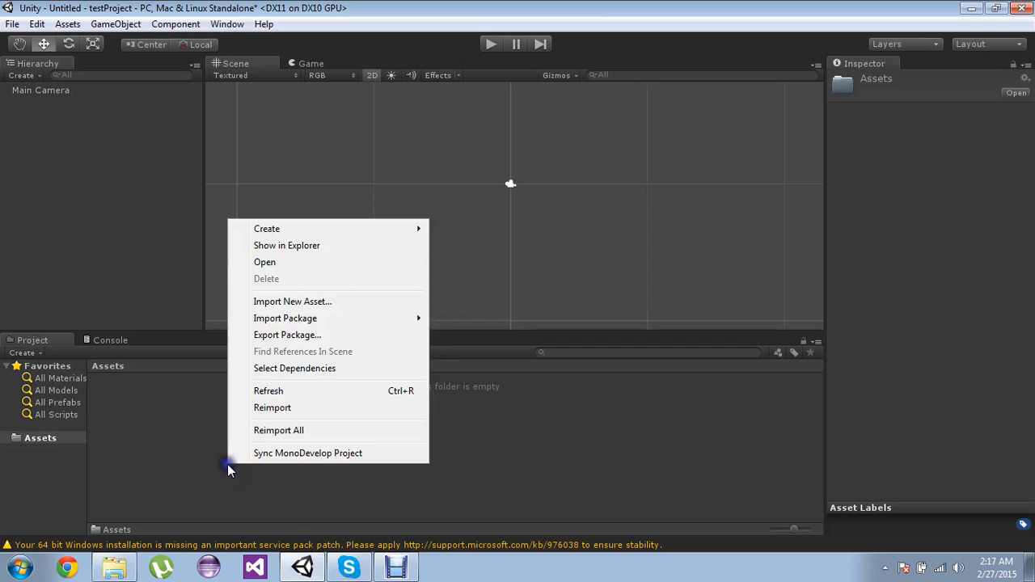
pyautogui.click(349, 302)
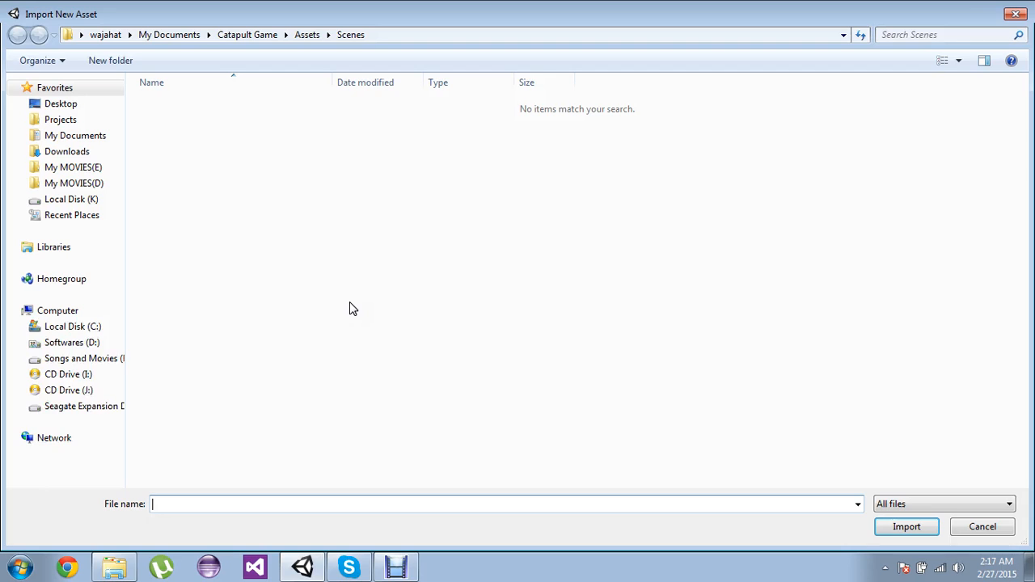
pyautogui.click(91, 202)
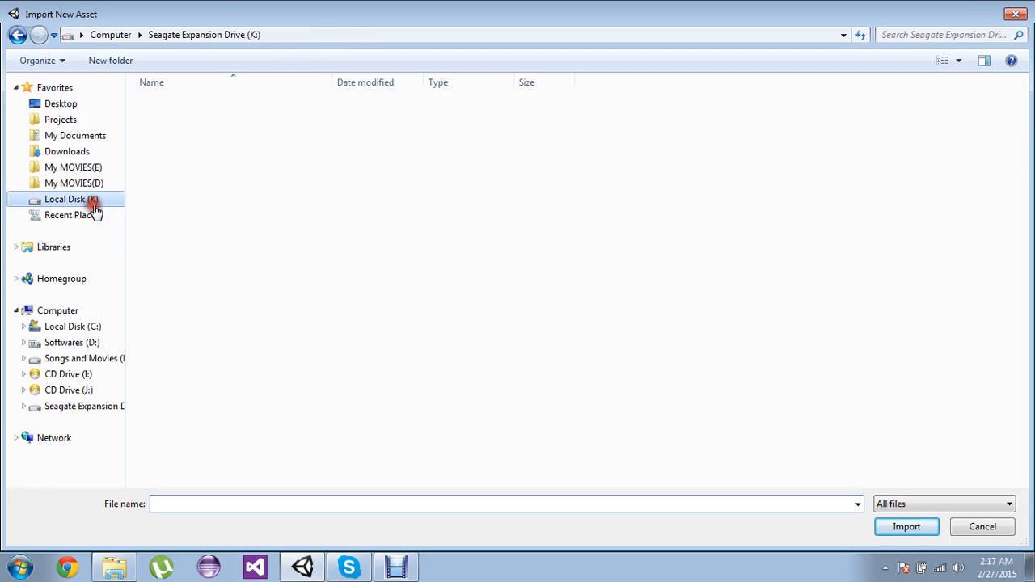
pyautogui.click(72, 249)
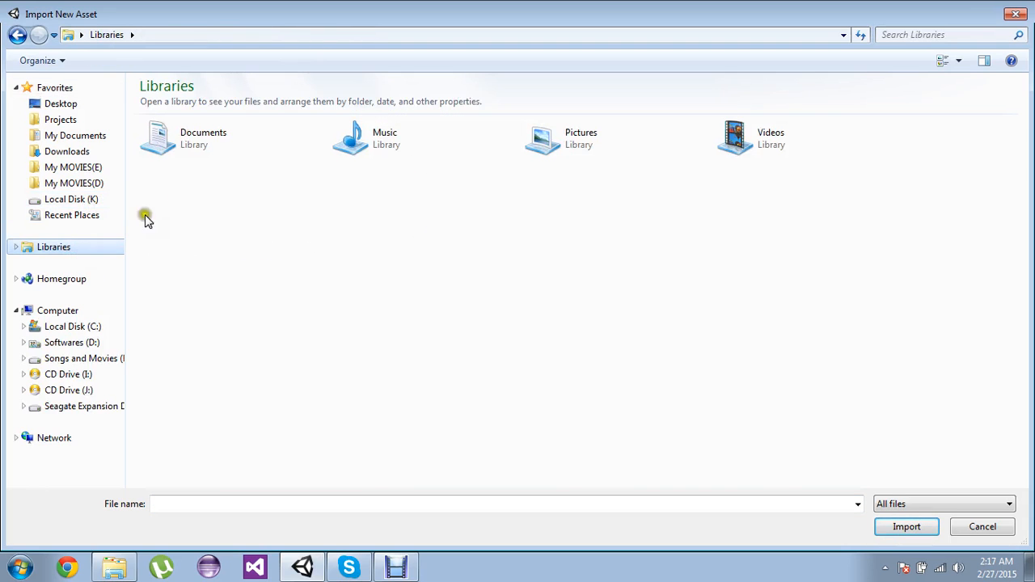
pyautogui.doubleClick(570, 166)
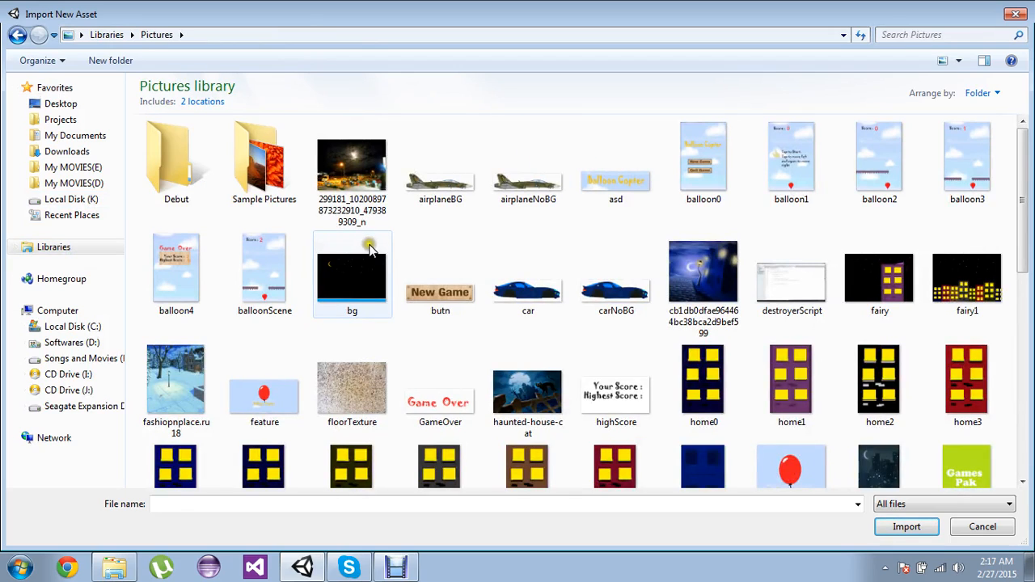
pyautogui.scroll(-4, 444, 306)
pyautogui.scroll(1, 447, 312)
pyautogui.scroll(1, 447, 314)
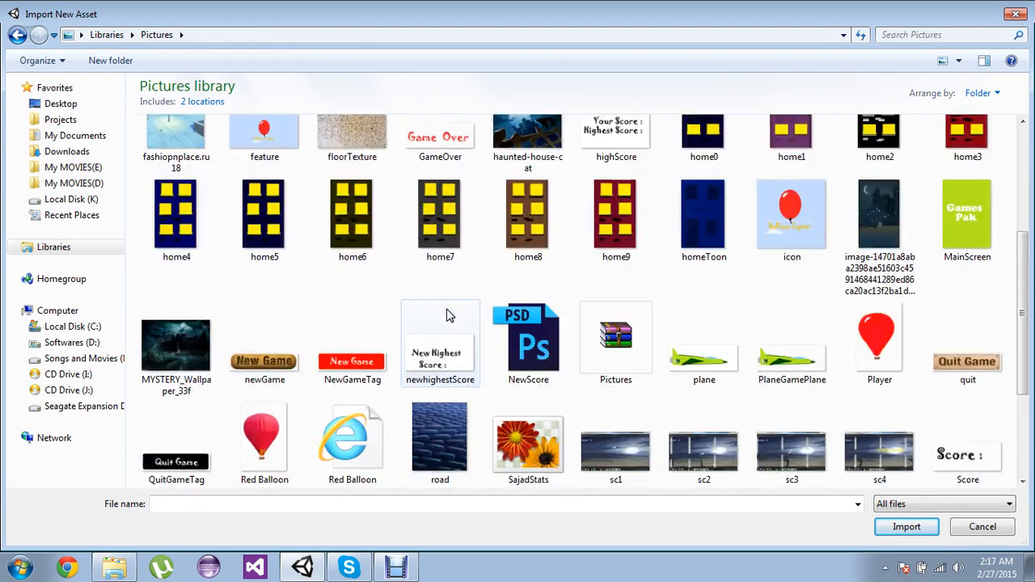
pyautogui.scroll(-2, 450, 315)
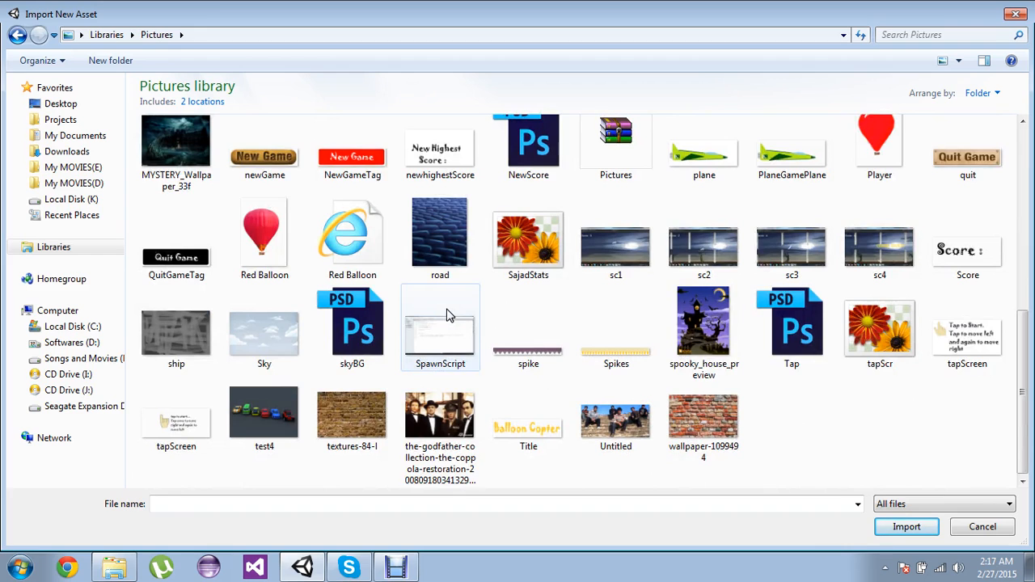
pyautogui.scroll(4, 450, 315)
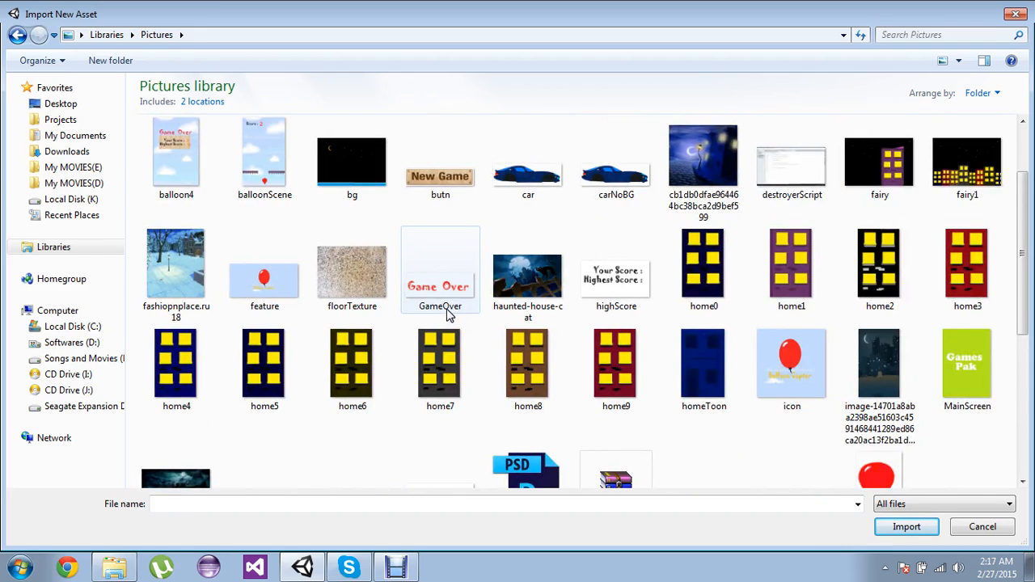
pyautogui.doubleClick(536, 171)
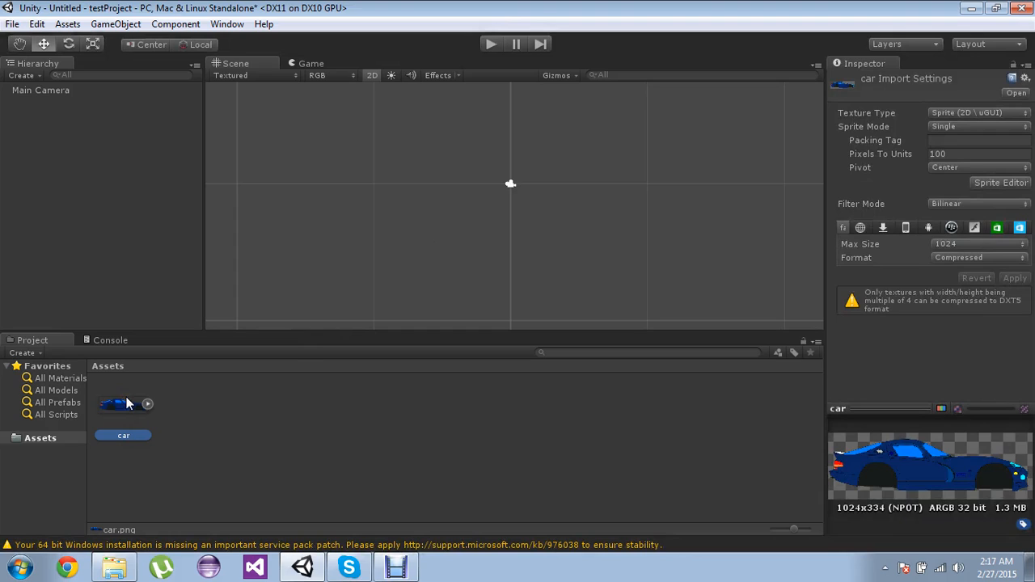
# Check the car asset's import settings and add the car sprite to the scene hierarchy
pyautogui.click(105, 243)
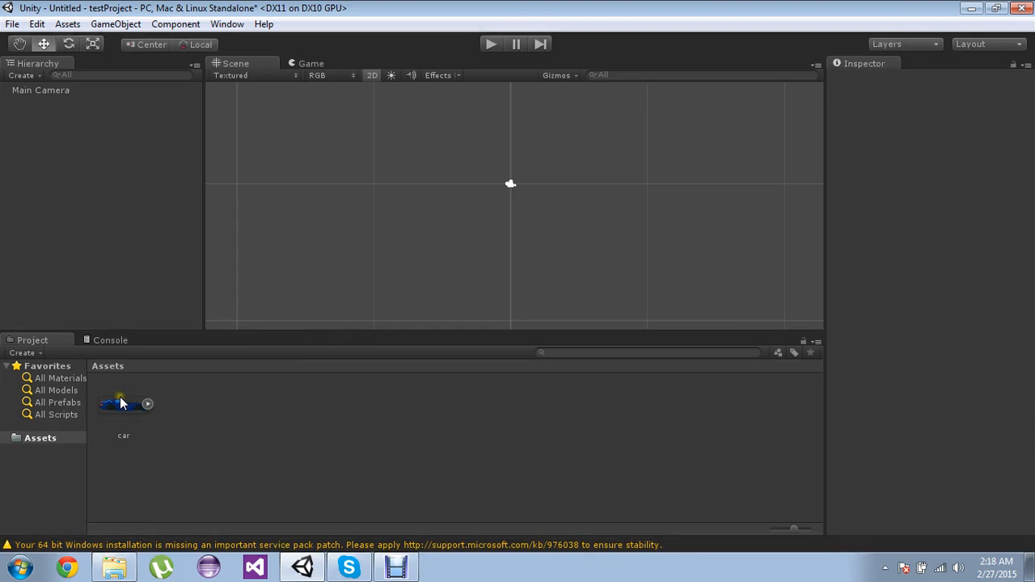
pyautogui.click(119, 397)
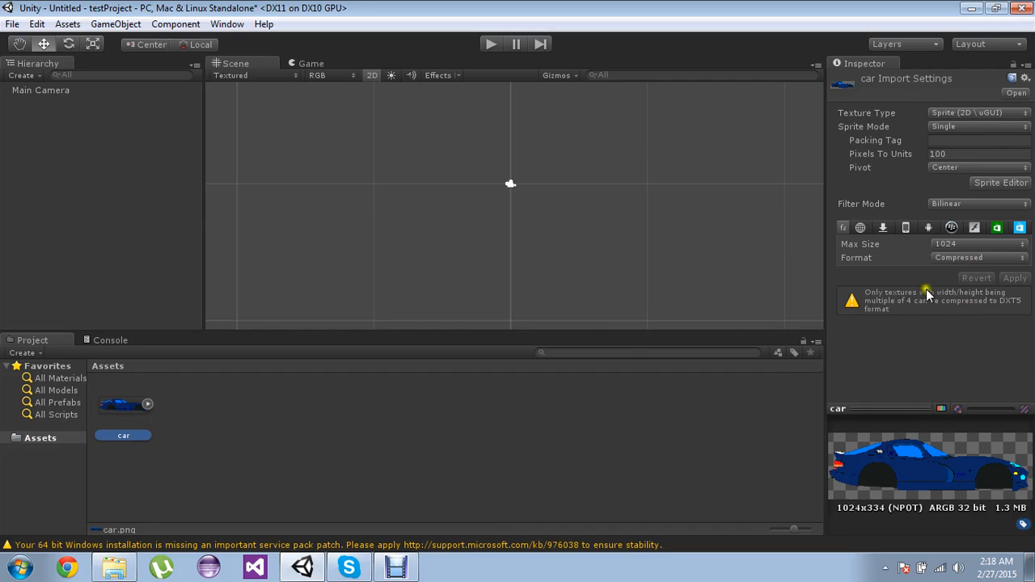
pyautogui.moveTo(127, 410); pyautogui.dragTo(74, 212)
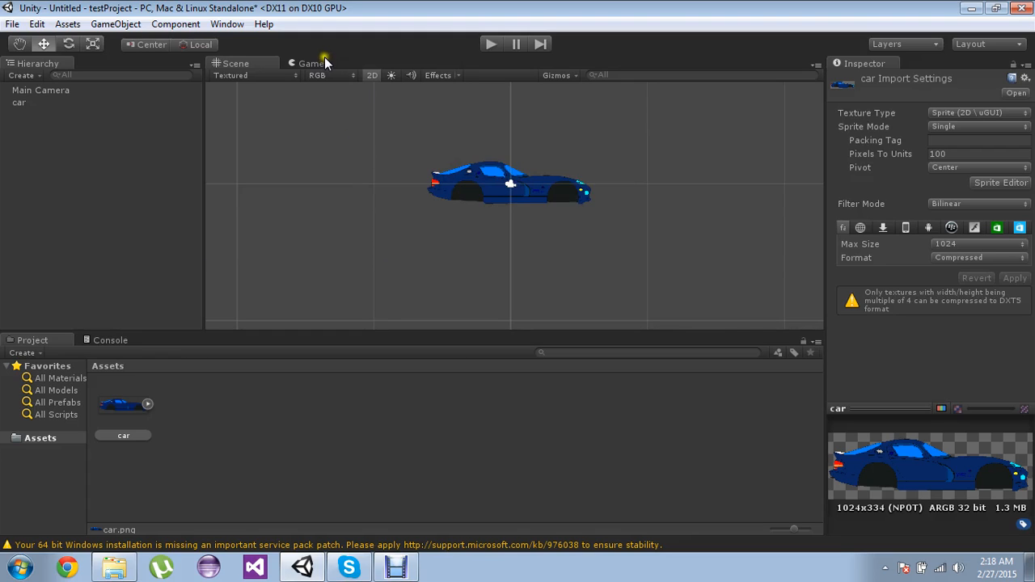
# Inspect the car object's components, collapsing and re-expanding its Transform properties
pyautogui.click(21, 105)
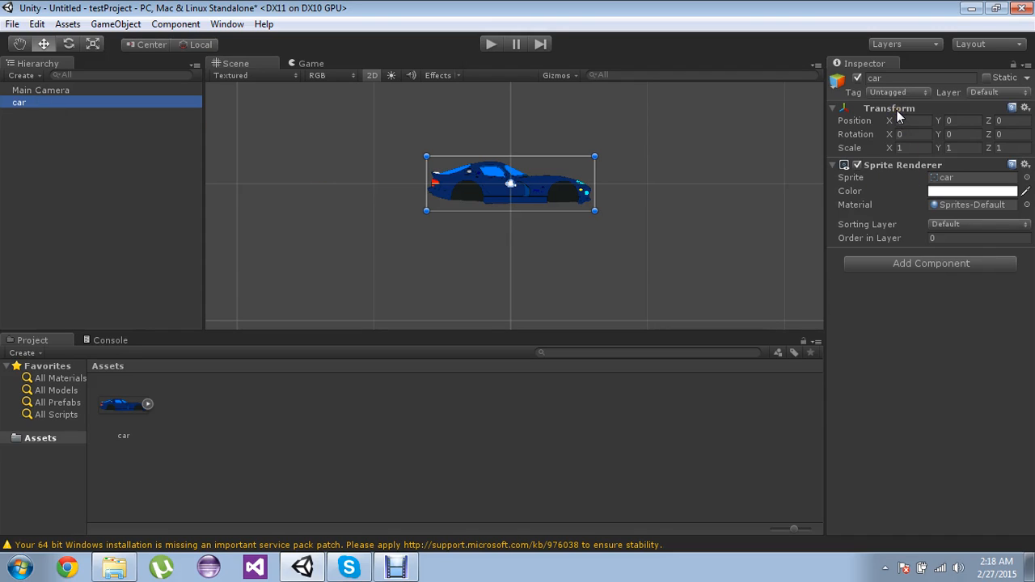
pyautogui.click(832, 110)
pyautogui.click(832, 110)
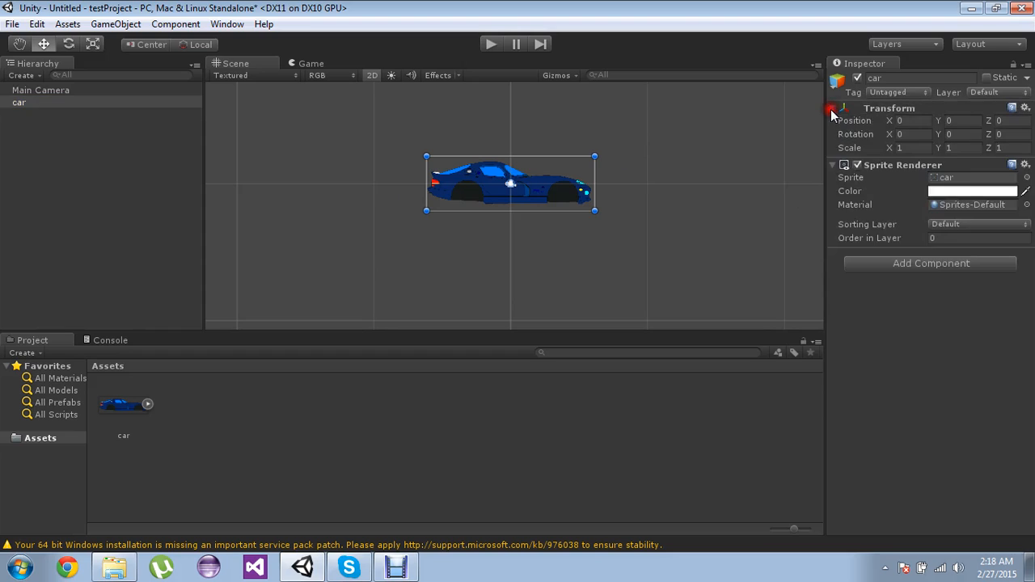
# Collapse and re-expand the car's Sprite Renderer and Transform properties, and compare its components with those of the Main Camera
pyautogui.click(833, 165)
pyautogui.click(834, 165)
pyautogui.click(832, 110)
pyautogui.click(832, 110)
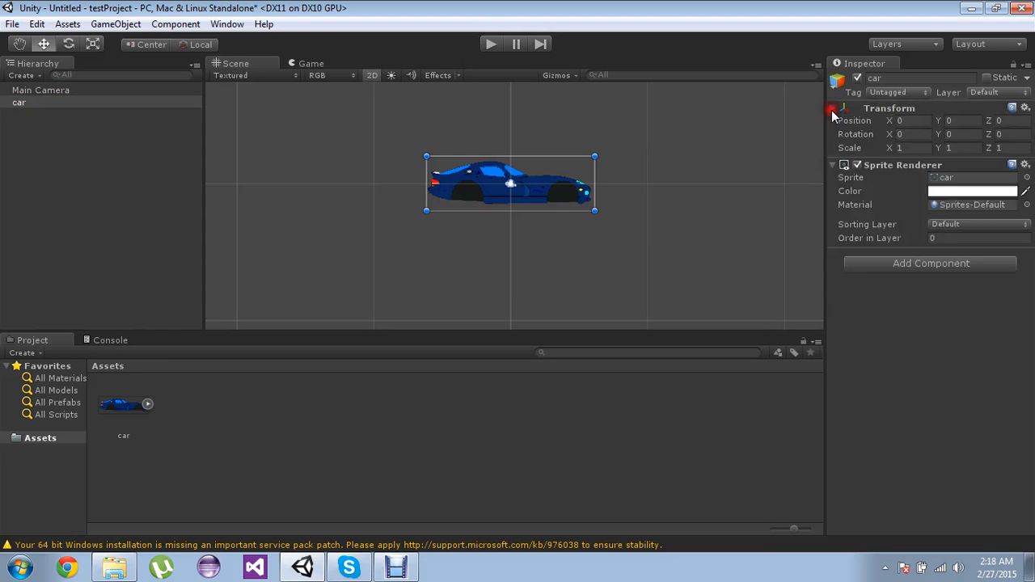
pyautogui.click(899, 110)
pyautogui.click(68, 91)
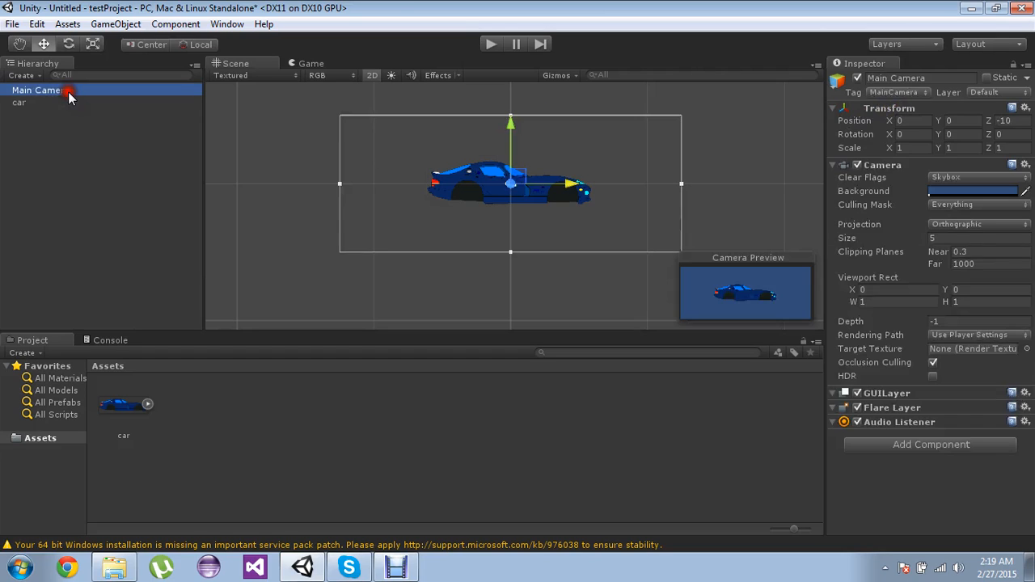
pyautogui.click(66, 102)
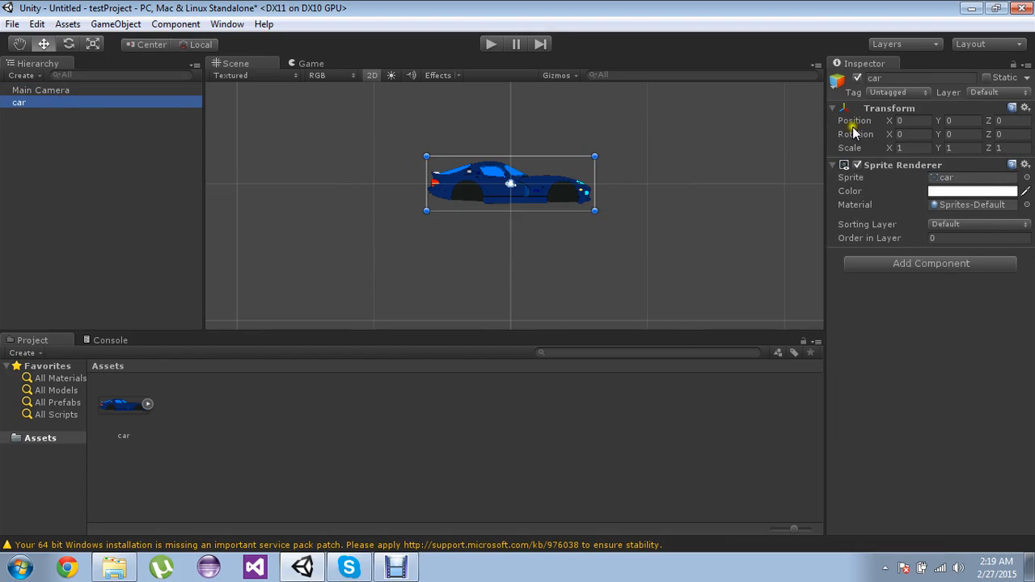
# Check the car's X, Y and Z position values, and try moving the car freely around the scene, undoing the moves
pyautogui.click(904, 121)
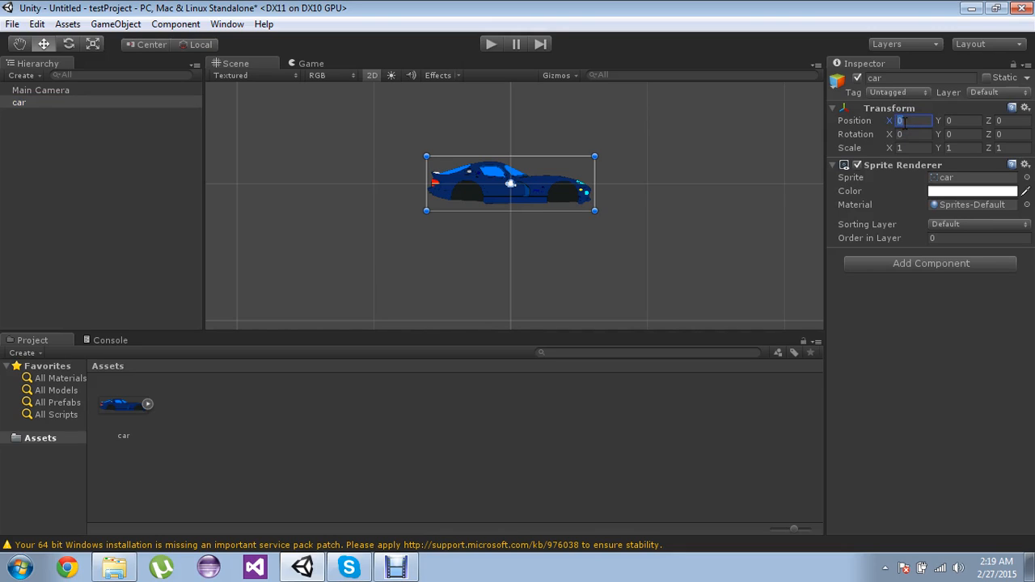
pyautogui.click(960, 120)
pyautogui.click(1011, 120)
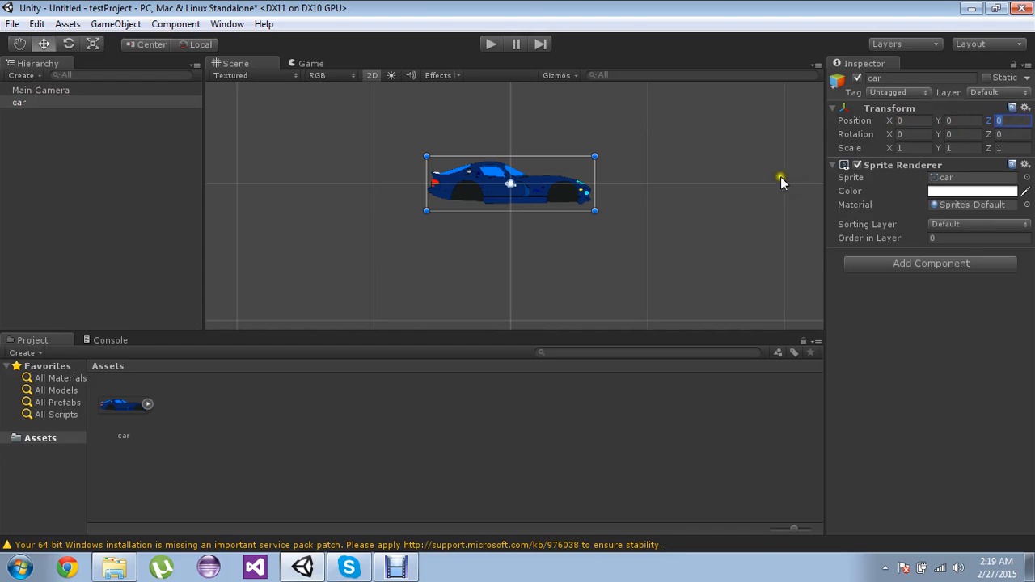
pyautogui.moveTo(526, 182)
pyautogui.mouseDown()
pyautogui.moveTo(541, 205)
pyautogui.moveTo(568, 186)
pyautogui.moveTo(544, 156)
pyautogui.moveTo(496, 175)
pyautogui.moveTo(498, 206)
pyautogui.moveTo(567, 201)
pyautogui.moveTo(532, 173)
pyautogui.moveTo(528, 201)
pyautogui.moveTo(553, 171)
pyautogui.moveTo(532, 178)
pyautogui.mouseUp()
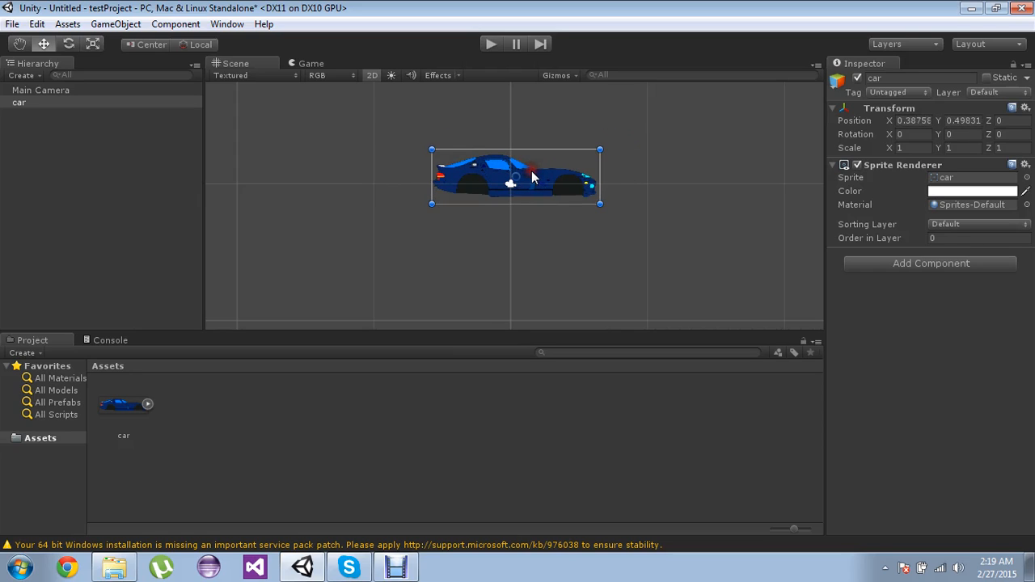
pyautogui.hotkey('ctrl', 'z')
pyautogui.moveTo(548, 177)
pyautogui.mouseDown()
pyautogui.moveTo(576, 204)
pyautogui.moveTo(658, 172)
pyautogui.moveTo(566, 157)
pyautogui.moveTo(534, 240)
pyautogui.moveTo(563, 162)
pyautogui.moveTo(525, 193)
pyautogui.moveTo(560, 216)
pyautogui.moveTo(547, 197)
pyautogui.mouseUp()
pyautogui.hotkey('ctrl', 'z')
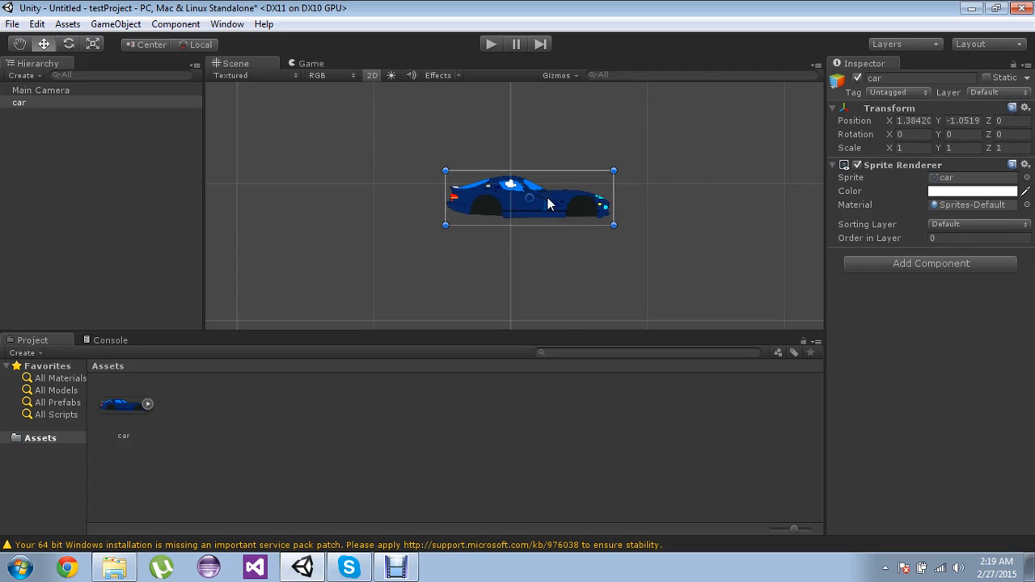
# Set the car's X and Y position to 0
pyautogui.click(908, 120)
pyautogui.write('0')
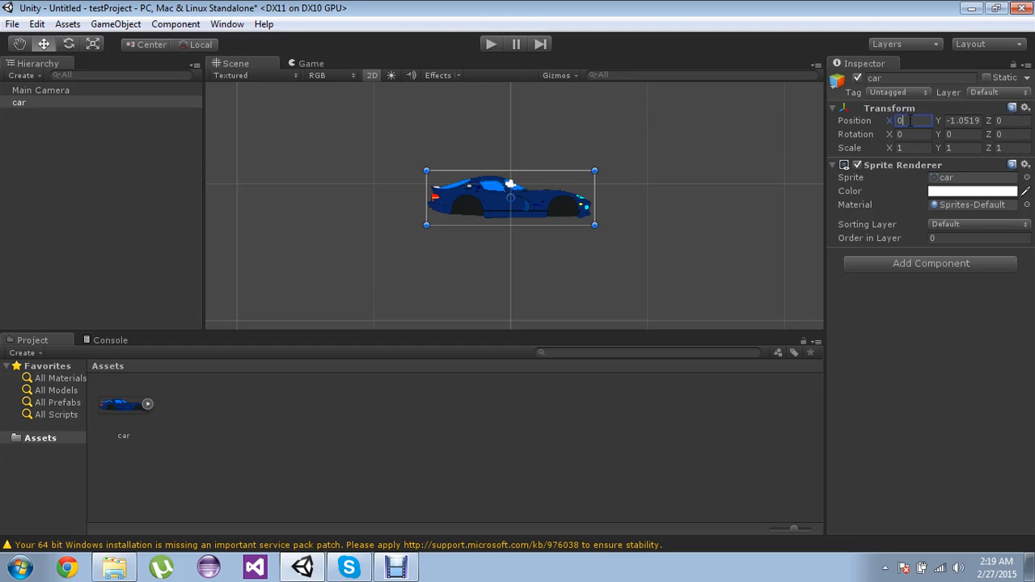
pyautogui.click(944, 108)
pyautogui.click(945, 108)
pyautogui.click(957, 120)
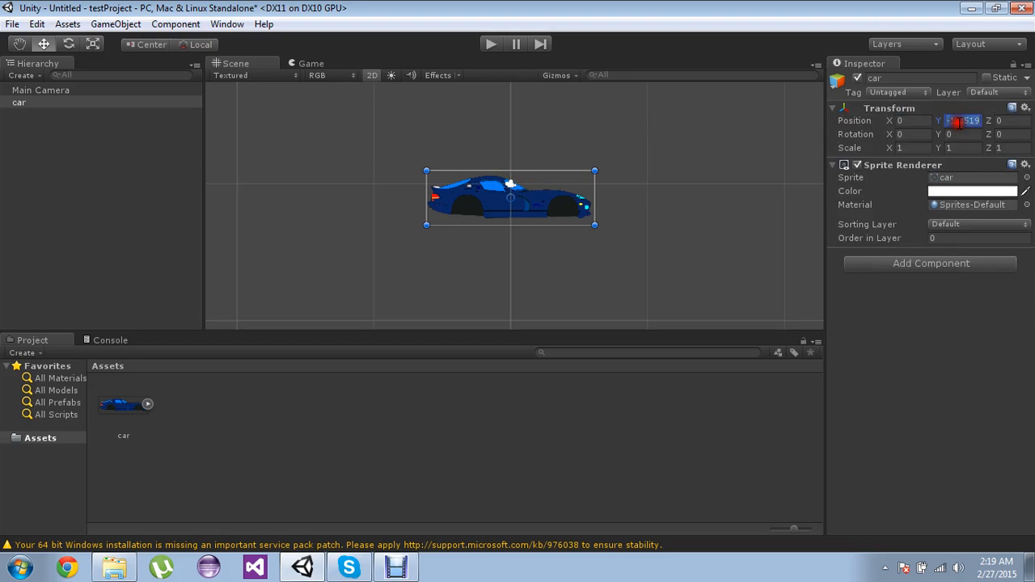
pyautogui.write('0')
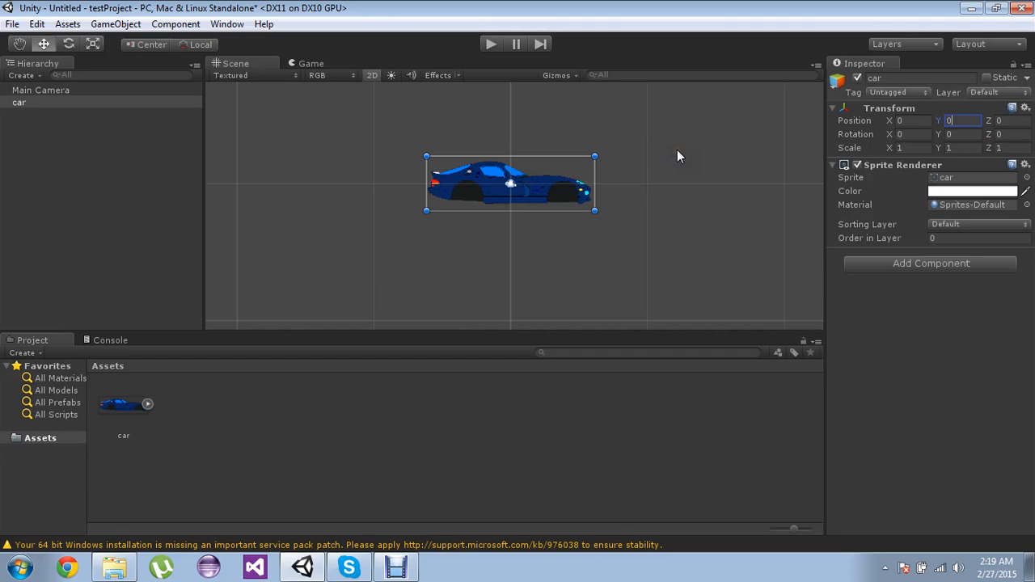
# Nudge the car slightly in the scene and return its X and Y position to 0
pyautogui.click(551, 189)
pyautogui.moveTo(551, 189)
pyautogui.mouseDown()
pyautogui.moveTo(733, 188)
pyautogui.moveTo(401, 189)
pyautogui.moveTo(556, 186)
pyautogui.moveTo(548, 127)
pyautogui.moveTo(547, 219)
pyautogui.moveTo(551, 184)
pyautogui.mouseUp()
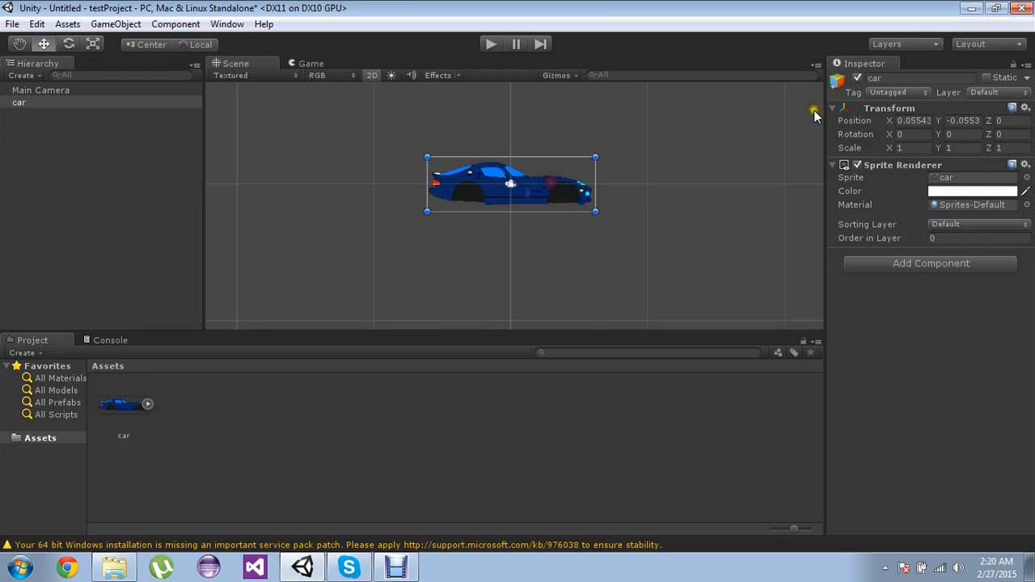
pyautogui.click(911, 122)
pyautogui.write('0')
pyautogui.click(951, 121)
pyautogui.write('0')
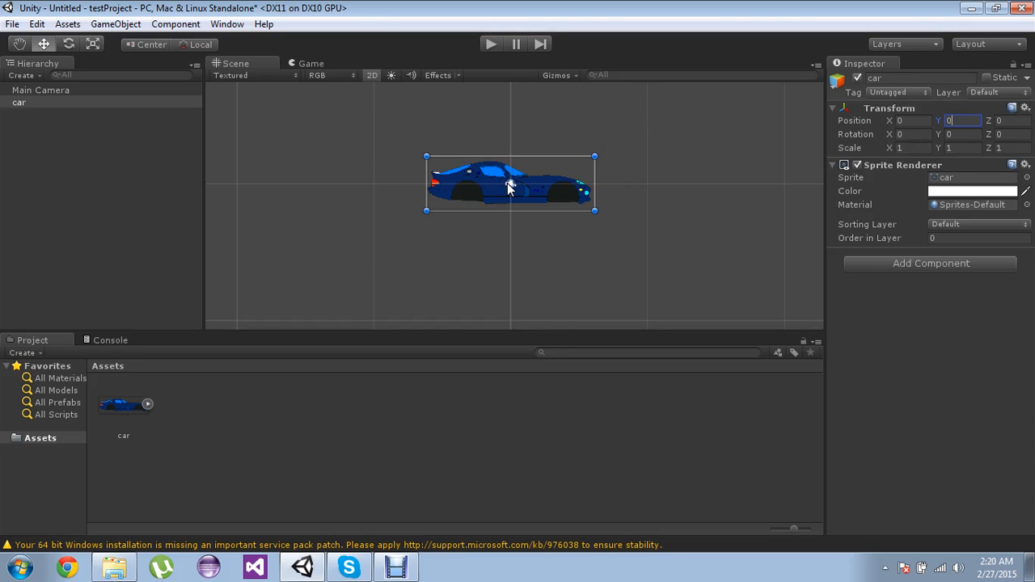
# Try changing the car's X and Y rotation values gradually, returning each to 0
pyautogui.click(891, 135)
pyautogui.moveTo(891, 135); pyautogui.dragTo(861, 146)
pyautogui.write('0')
pyautogui.moveTo(940, 135); pyautogui.dragTo(1000, 138)
pyautogui.click(963, 134)
pyautogui.write('0')
# Try changing the car's Z rotation value, tilting it to about 24.7 degrees, and undo the rotation
pyautogui.click(1009, 134)
pyautogui.write('0')
pyautogui.press('BackSpace')
pyautogui.write('6.82')
pyautogui.click(144, 133)
pyautogui.moveTo(144, 134); pyautogui.dragTo(420, 139)
pyautogui.hotkey('ctrl', 'z')
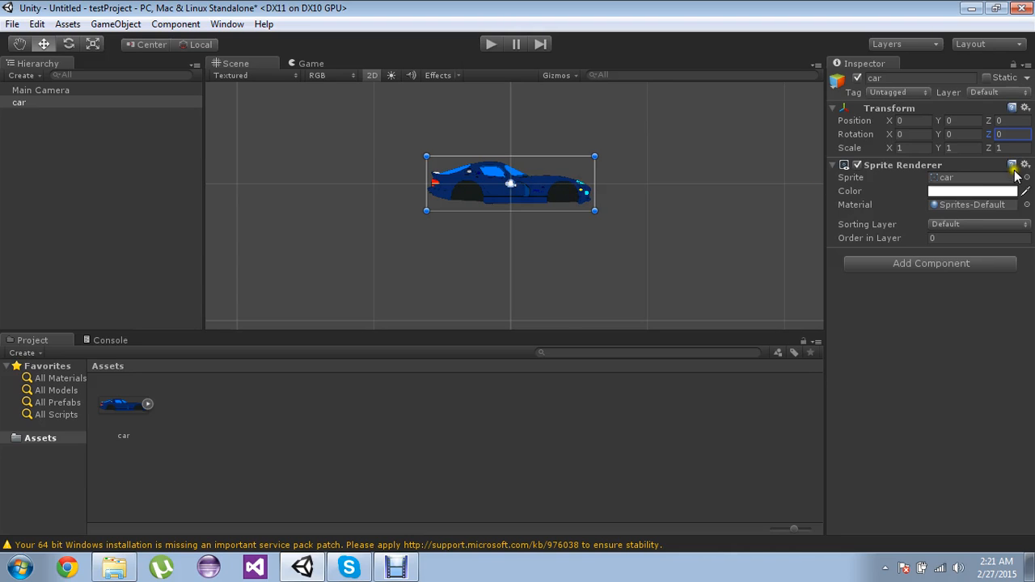
pyautogui.moveTo(992, 139); pyautogui.dragTo(591, 152)
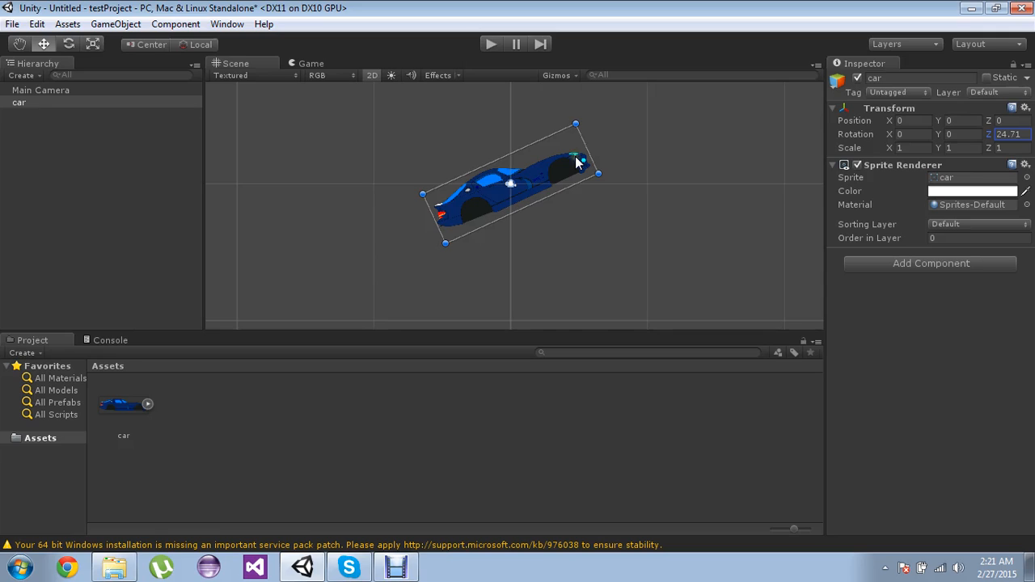
pyautogui.hotkey('ctrl', 'z')
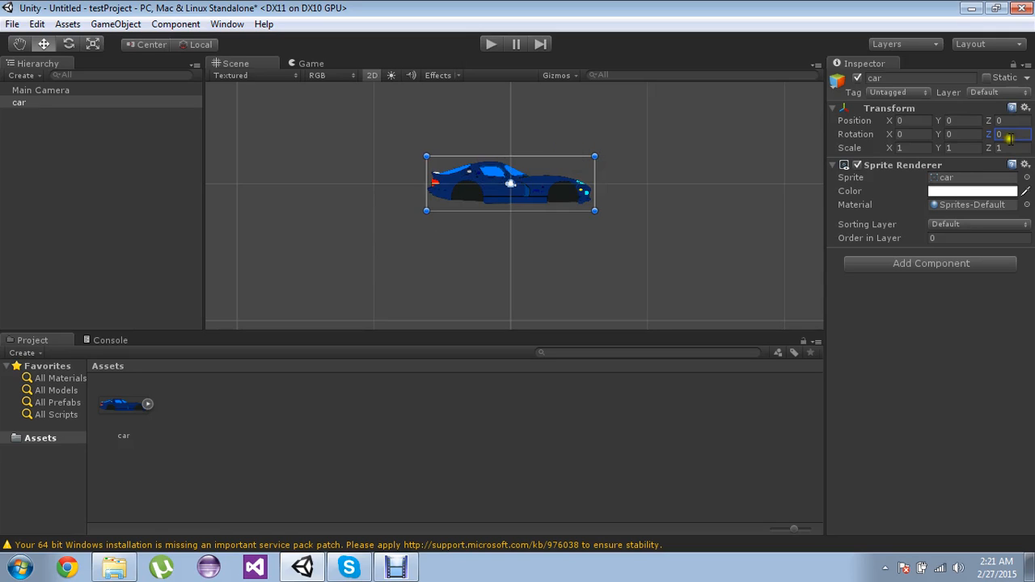
# Try spinning the car around its Y axis and around its X axis again through its rotation values
pyautogui.moveTo(939, 134); pyautogui.dragTo(55, 139)
pyautogui.moveTo(717, 159); pyautogui.dragTo(946, 199)
pyautogui.moveTo(938, 137); pyautogui.dragTo(430, 154)
pyautogui.moveTo(891, 135); pyautogui.dragTo(630, 192)
# Try changing the car's scale values, X to about 2.38 as well as Y and Z, undoing each change
pyautogui.click(888, 147)
pyautogui.moveTo(888, 151); pyautogui.dragTo(929, 153)
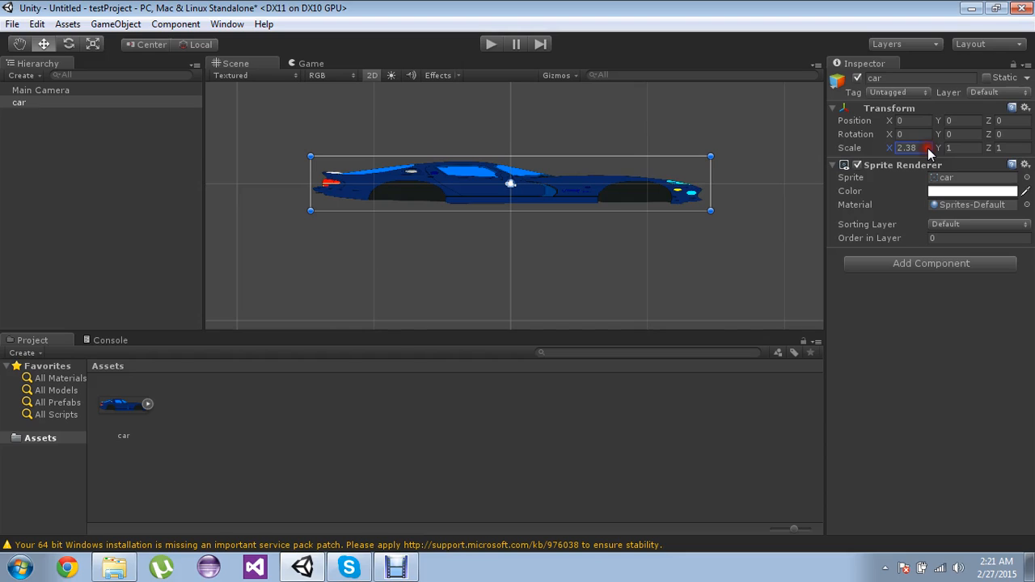
pyautogui.hotkey('ctrl', 'z')
pyautogui.click(940, 151)
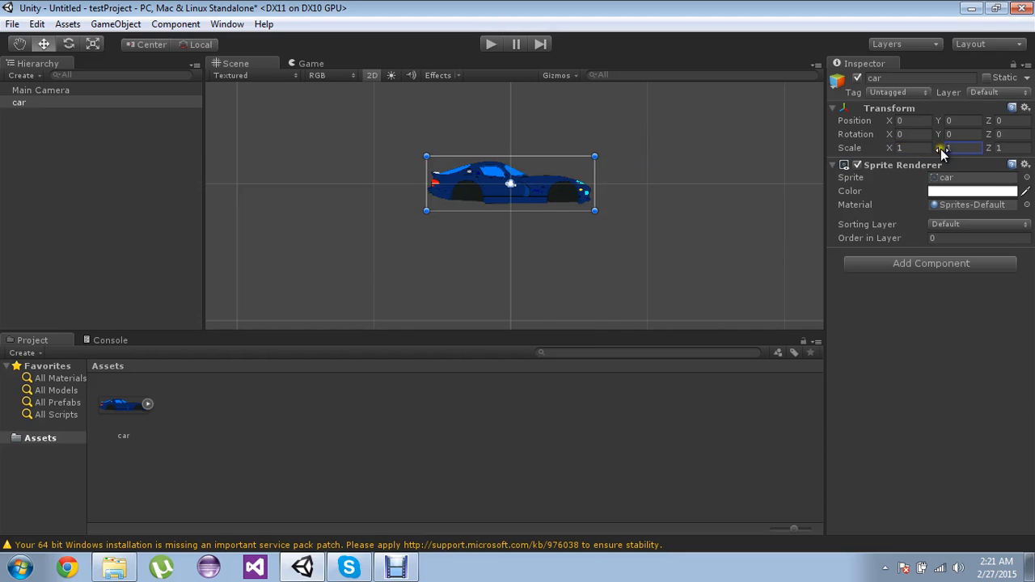
pyautogui.moveTo(944, 152)
pyautogui.mouseDown()
pyautogui.moveTo(984, 152)
pyautogui.moveTo(30, 152)
pyautogui.moveTo(956, 158)
pyautogui.moveTo(940, 160)
pyautogui.mouseUp()
pyautogui.hotkey('ctrl', 'z')
pyautogui.click(994, 149)
pyautogui.hotkey('ctrl', 'z')
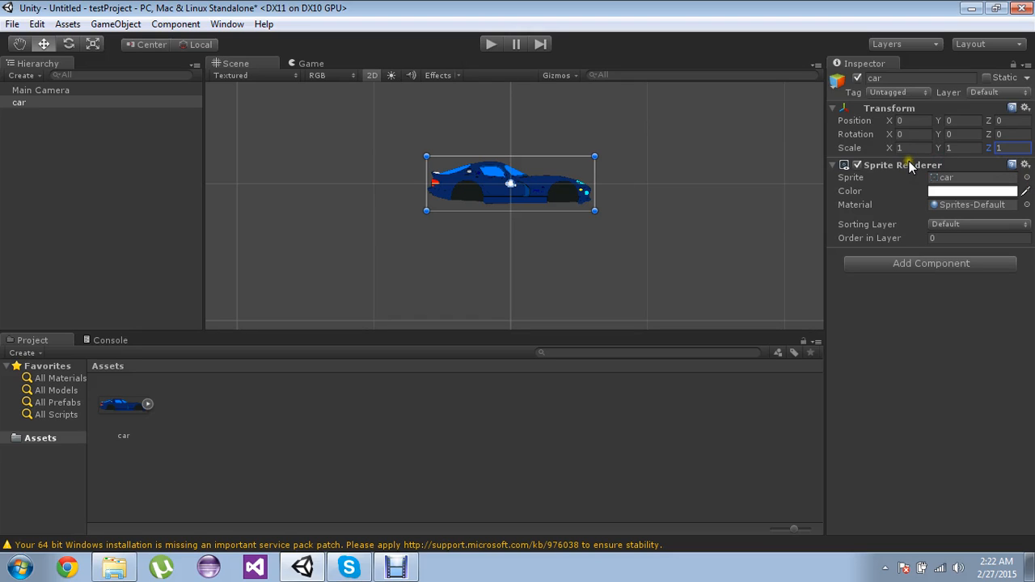
# Reselect the car in the scene, try shifting it with the Move tool and undo the move
pyautogui.click(686, 151)
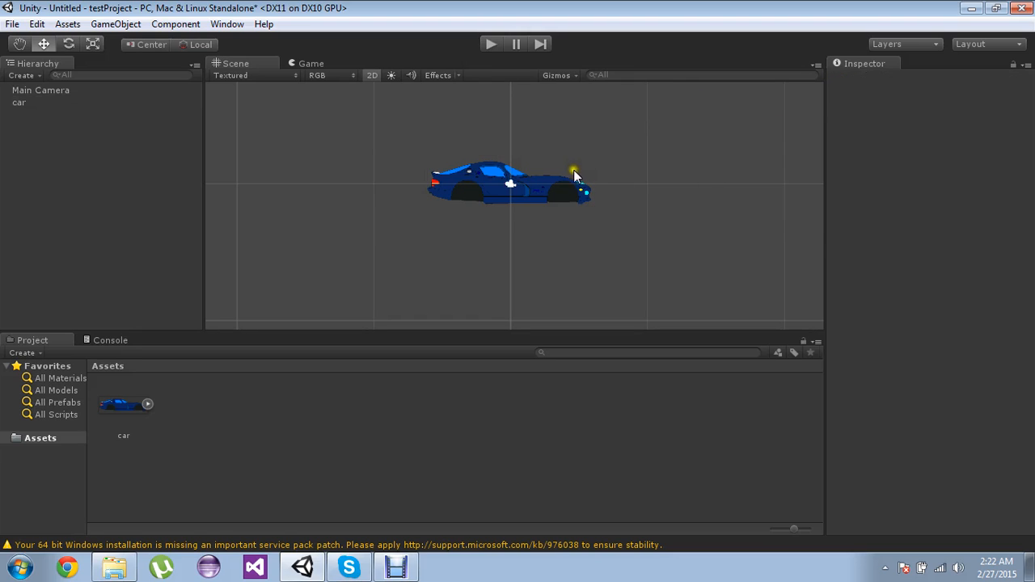
pyautogui.click(549, 202)
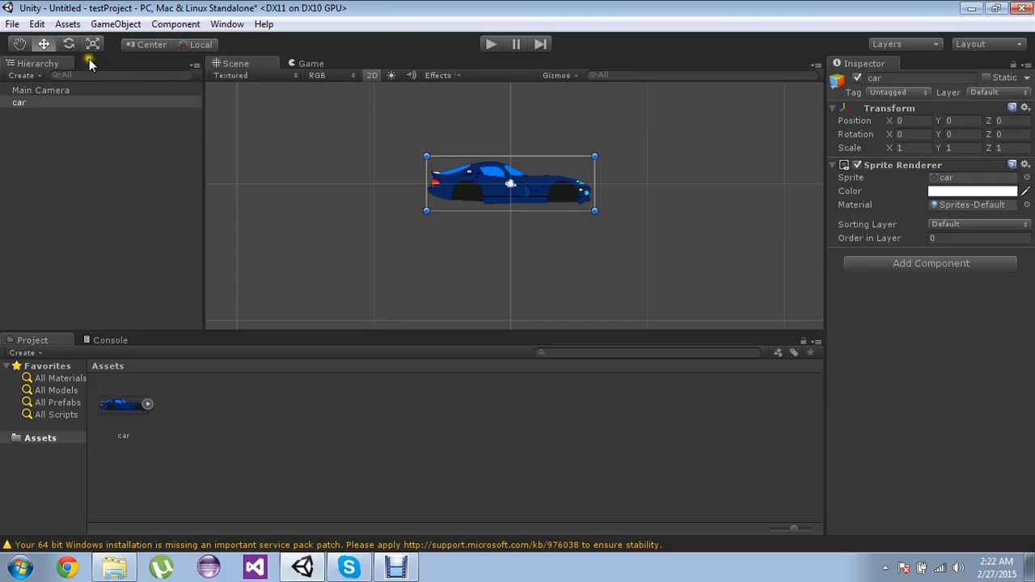
pyautogui.click(51, 43)
pyautogui.moveTo(563, 190); pyautogui.dragTo(584, 170)
pyautogui.hotkey('ctrl', 'z')
# Try the Rotate tool on the car, undoing the first turn and leaving a Z rotation of about 1.74 degrees
pyautogui.click(69, 44)
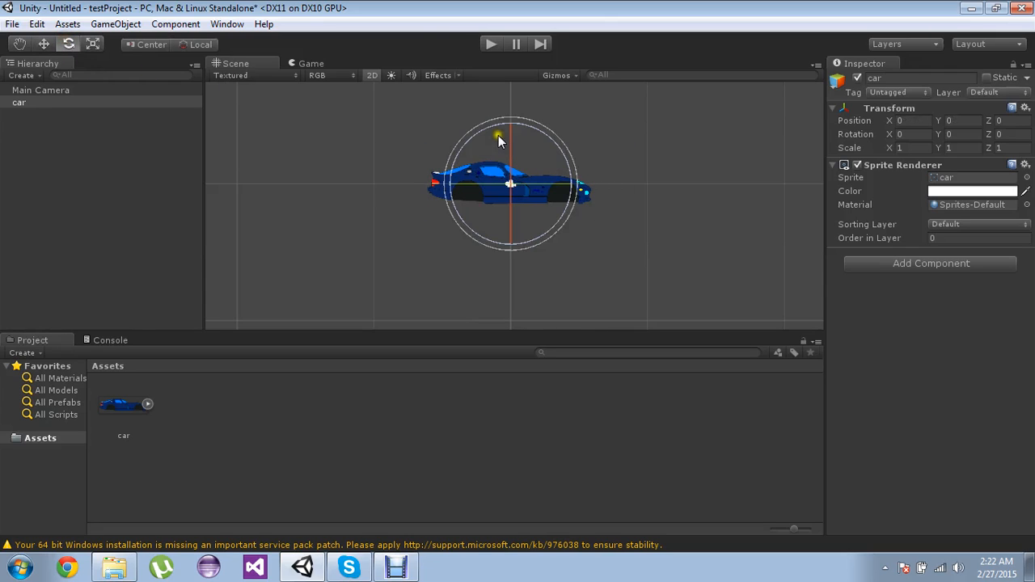
pyautogui.moveTo(489, 128); pyautogui.dragTo(498, 125)
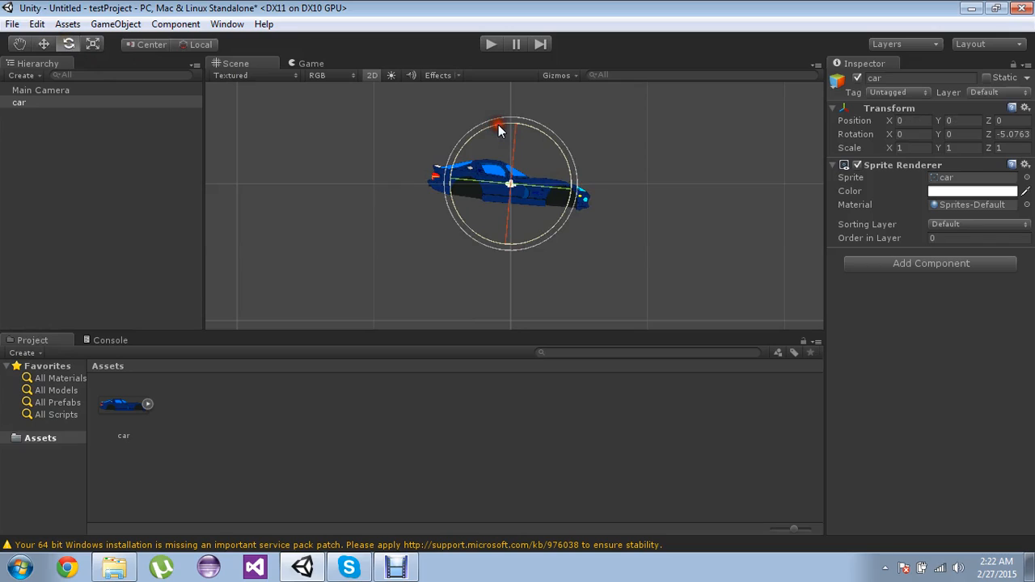
pyautogui.hotkey('ctrl', 'z')
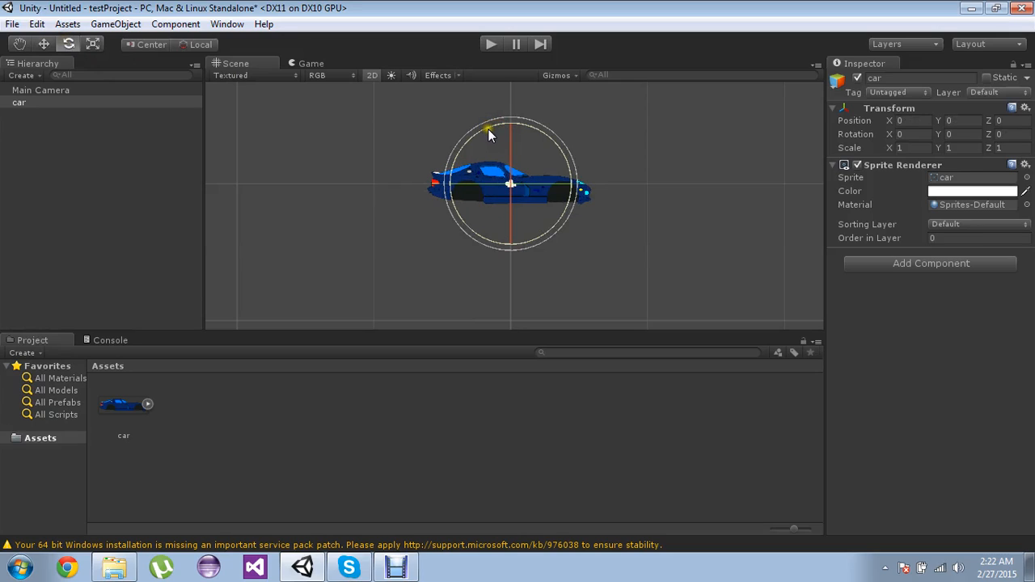
pyautogui.moveTo(487, 129); pyautogui.dragTo(555, 131)
pyautogui.click(1012, 134)
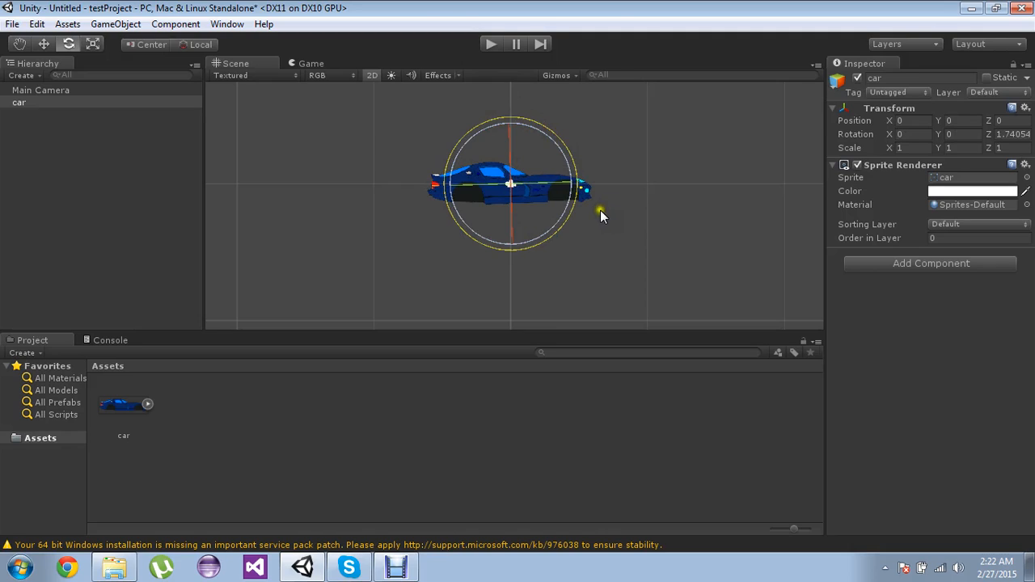
pyautogui.click(630, 213)
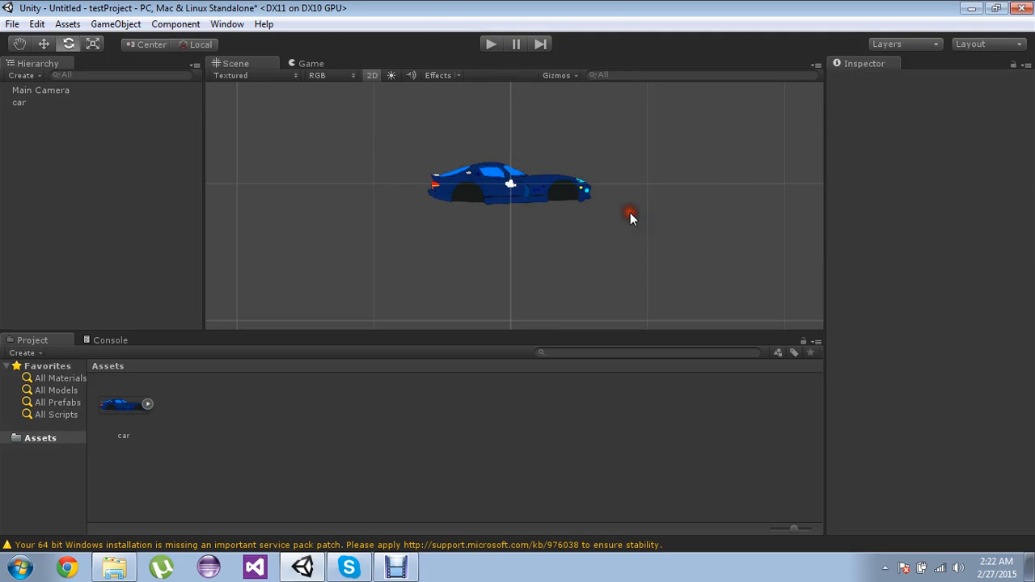
# Select the car and set its Z rotation to 0
pyautogui.click(515, 183)
pyautogui.click(1013, 134)
pyautogui.write('0')
pyautogui.doubleClick(1006, 135)
pyautogui.write('30')
pyautogui.press('BackSpace')
pyautogui.press('BackSpace')
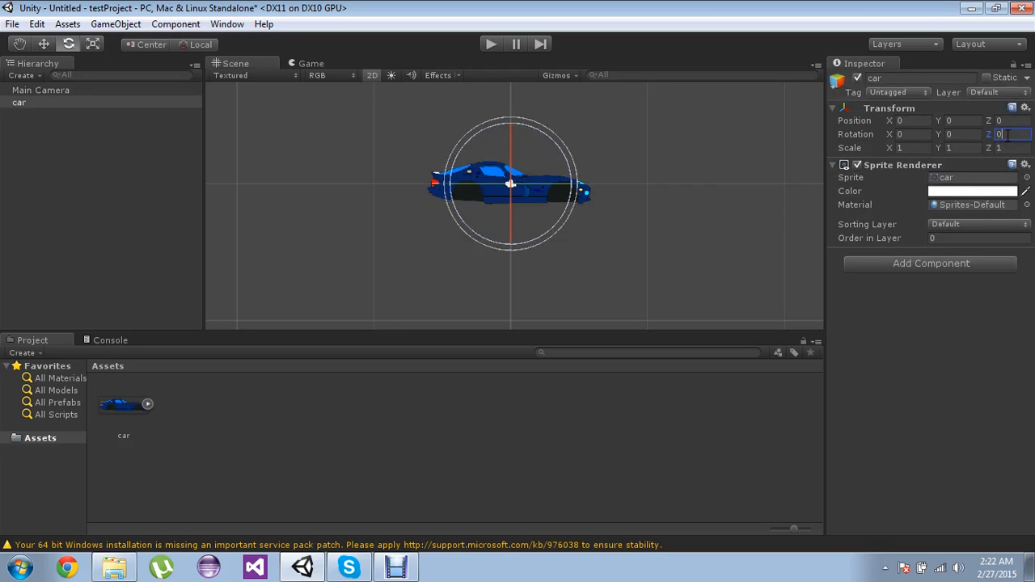
# Reselect the car and switch through the transform tools, ending on the Scale tool
pyautogui.click(719, 185)
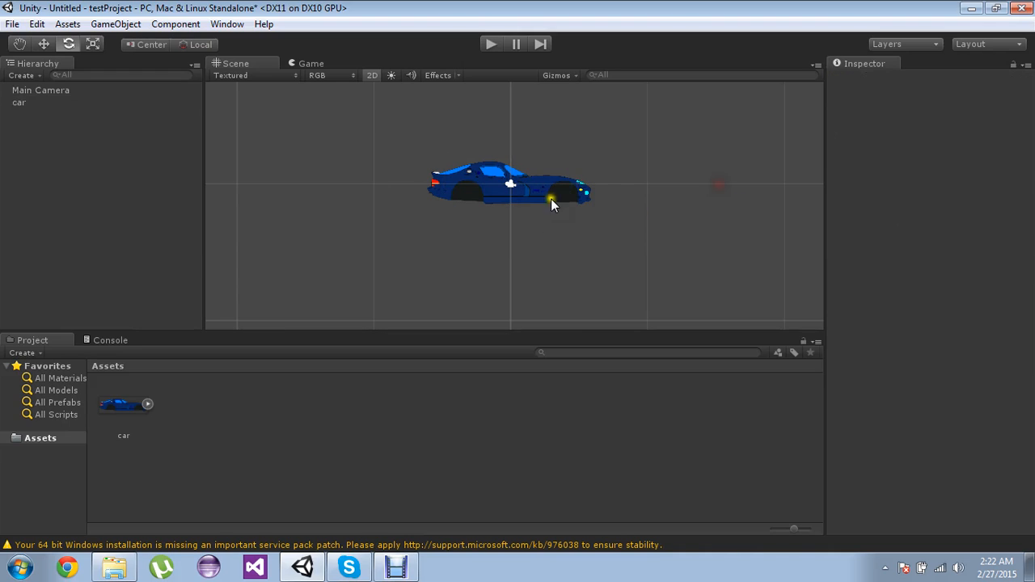
pyautogui.click(477, 192)
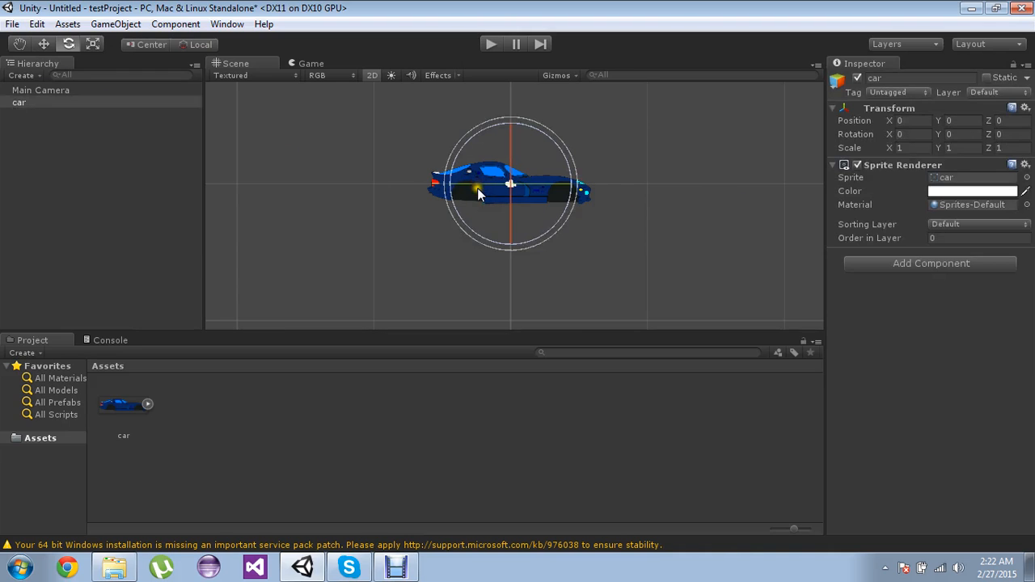
pyautogui.click(94, 46)
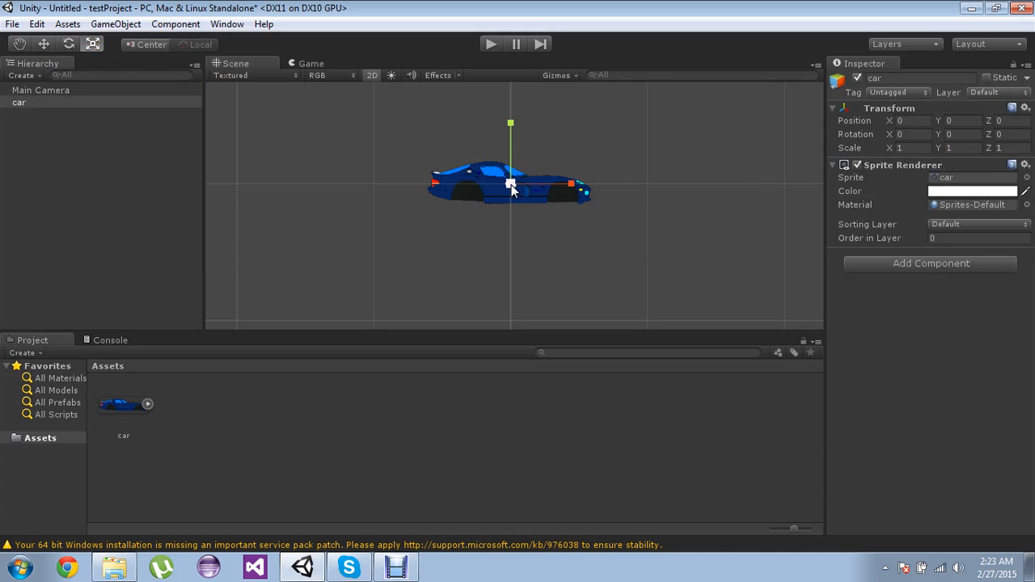
pyautogui.click(93, 45)
pyautogui.click(44, 45)
pyautogui.click(67, 44)
pyautogui.click(94, 44)
# Try stretching the car along X and along Y with the Scale tool, undoing each stretch
pyautogui.moveTo(571, 185); pyautogui.dragTo(772, 210)
pyautogui.hotkey('ctrl', 'z')
pyautogui.moveTo(513, 131); pyautogui.dragTo(497, 101)
pyautogui.hotkey('ctrl', 'z')
# Enlarge the car uniformly on all axes to a scale of about 2.84, undoing a further resize
pyautogui.click(509, 185)
pyautogui.moveTo(510, 187); pyautogui.dragTo(617, 113)
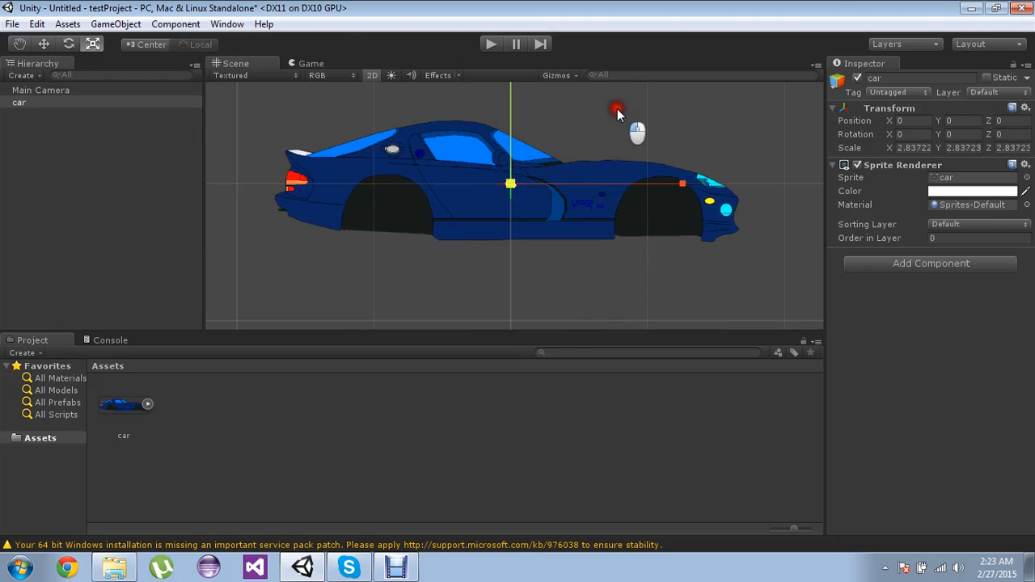
pyautogui.click(958, 149)
pyautogui.click(1011, 148)
pyautogui.moveTo(510, 183); pyautogui.dragTo(541, 173)
pyautogui.hotkey('ctrl', 'z')
# Set the car's X, Y and Z scale to 1
pyautogui.click(914, 149)
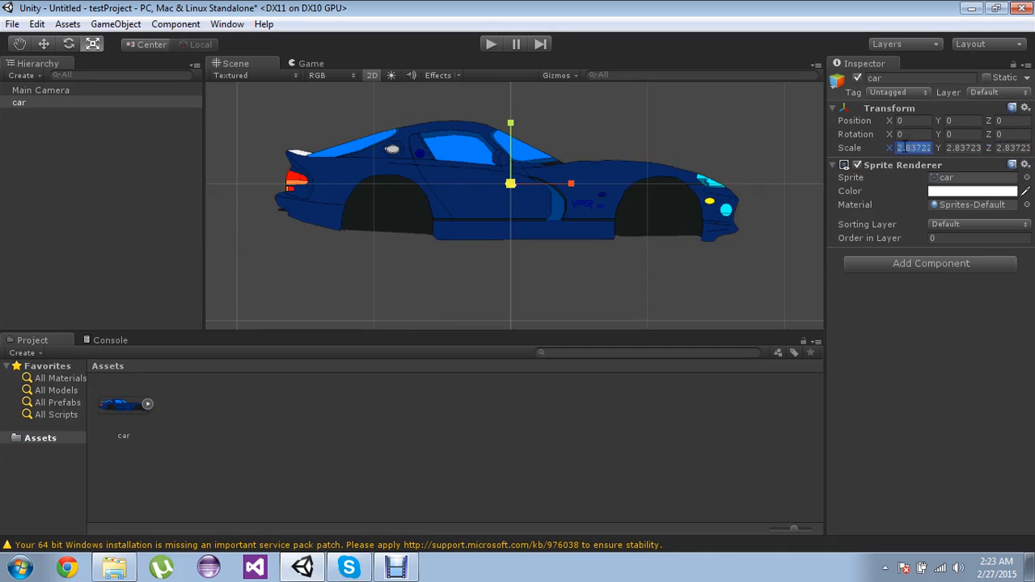
pyautogui.write('0')
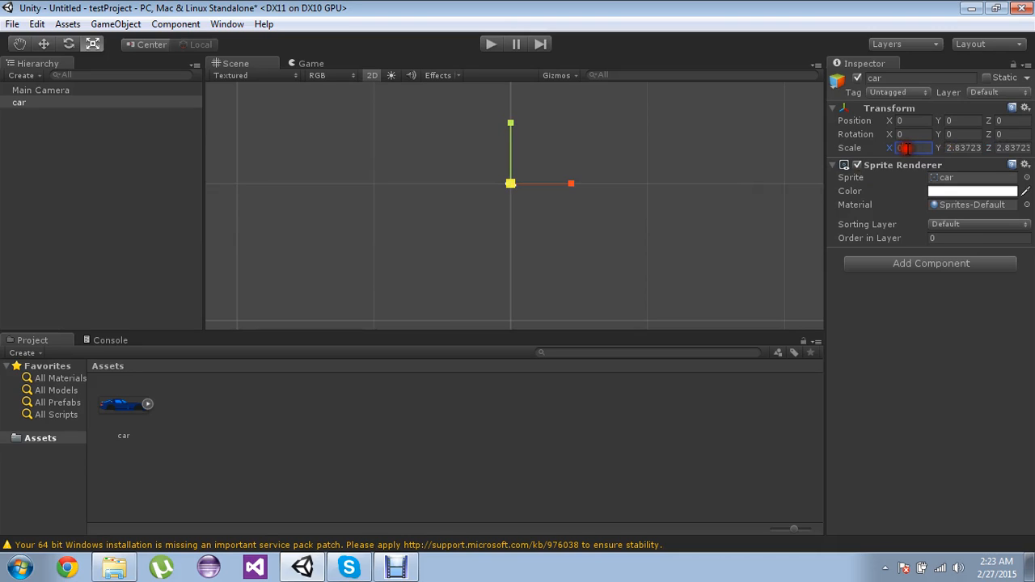
pyautogui.press('BackSpace')
pyautogui.write('1')
pyautogui.click(959, 149)
pyautogui.write('1')
pyautogui.click(1010, 148)
pyautogui.write('1')
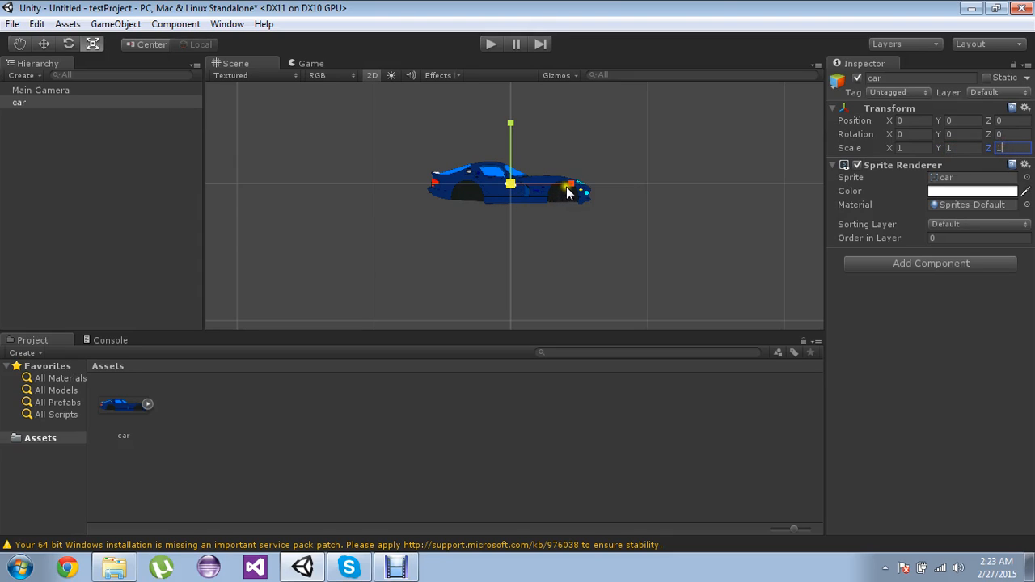
# Try stretching the car along its X axis to a scale of 1.375 and restore the X scale to 1
pyautogui.moveTo(572, 189); pyautogui.dragTo(594, 186)
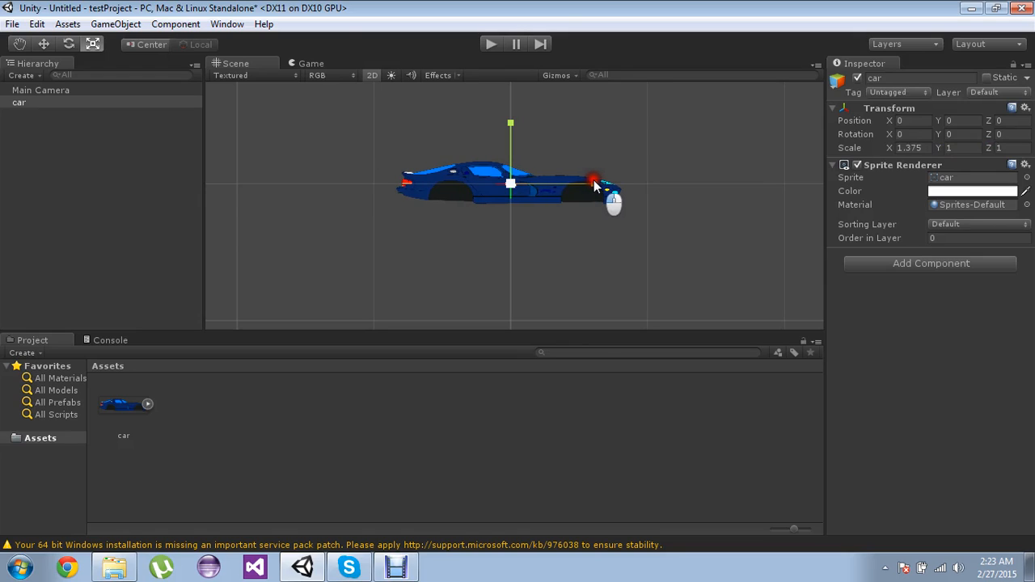
pyautogui.moveTo(571, 190)
pyautogui.mouseDown()
pyautogui.moveTo(584, 191)
pyautogui.moveTo(531, 191)
pyautogui.moveTo(578, 190)
pyautogui.moveTo(570, 192)
pyautogui.mouseUp()
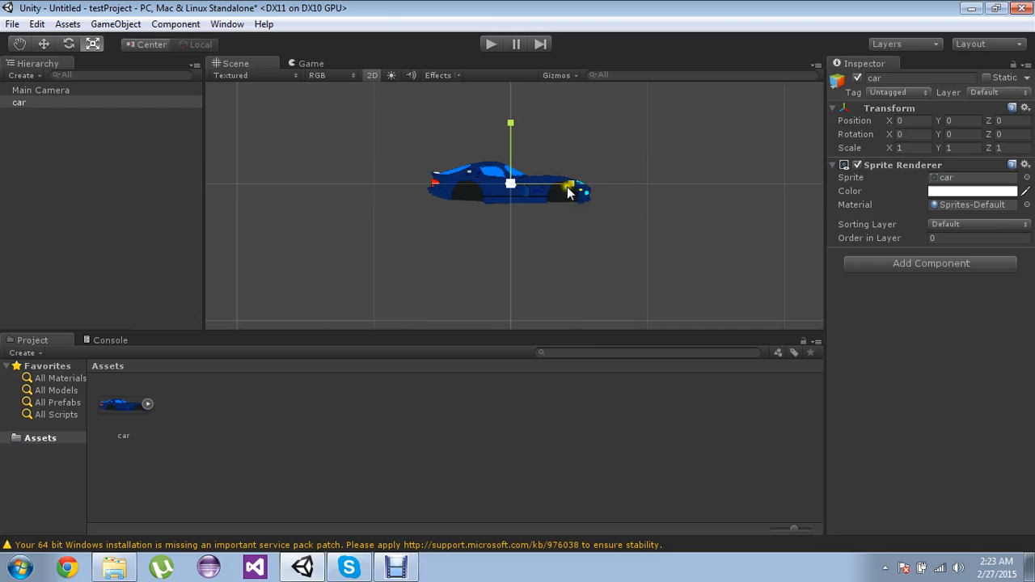
# Try stretching the car along its Y axis to a scale of 1.4125 and undo the stretch
pyautogui.moveTo(512, 122); pyautogui.dragTo(511, 122)
pyautogui.moveTo(512, 122); pyautogui.dragTo(519, 97)
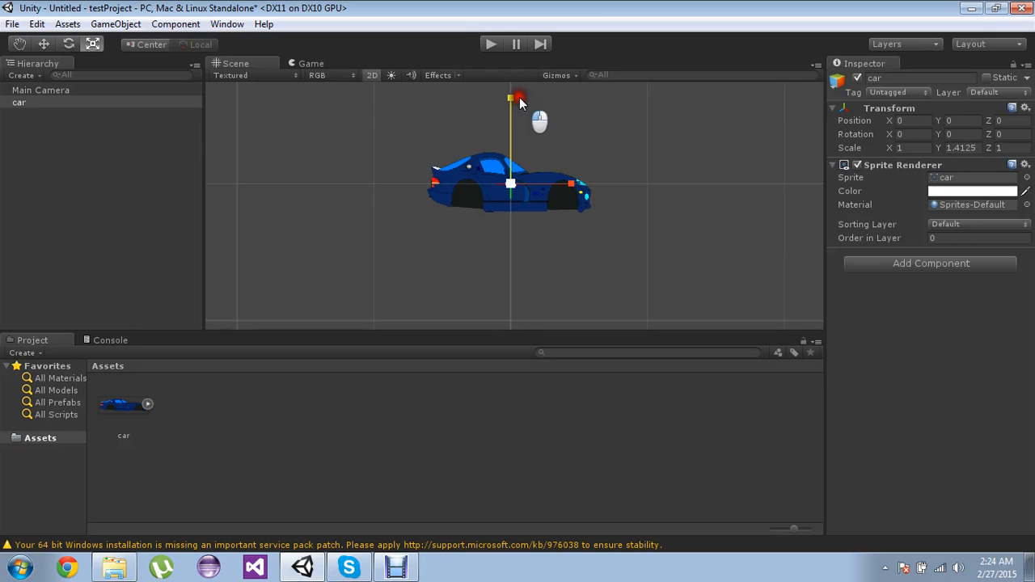
pyautogui.hotkey('ctrl', 'z')
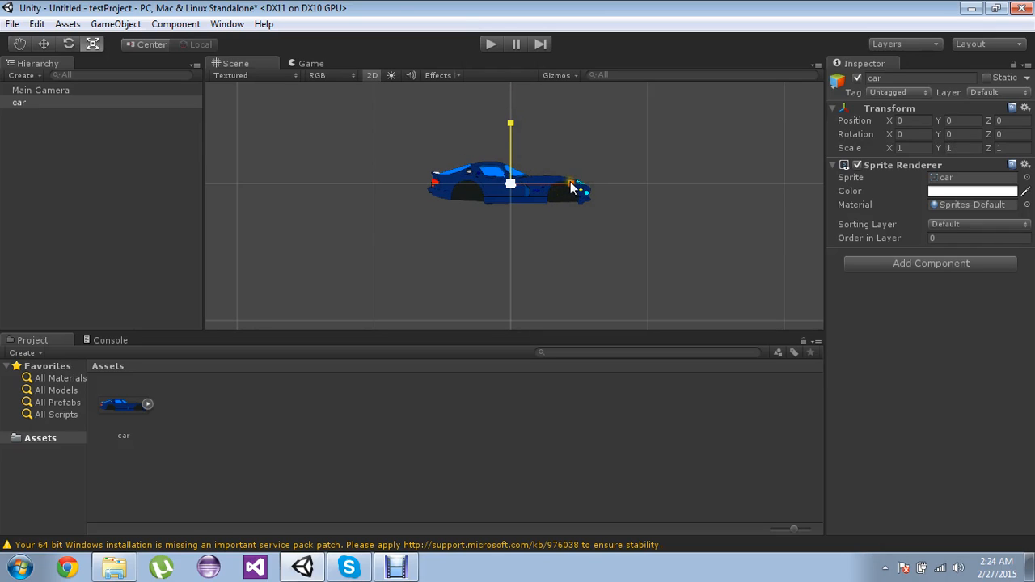
pyautogui.moveTo(572, 187)
pyautogui.mouseDown()
pyautogui.moveTo(609, 194)
pyautogui.moveTo(573, 201)
pyautogui.mouseUp()
pyautogui.moveTo(512, 125)
pyautogui.mouseDown()
pyautogui.moveTo(515, 109)
pyautogui.moveTo(528, 124)
pyautogui.mouseUp()
pyautogui.click(986, 150)
pyautogui.click(968, 148)
# Disable the car's Sprite Renderer and enable it again
pyautogui.click(857, 165)
pyautogui.click(857, 165)
pyautogui.click(857, 165)
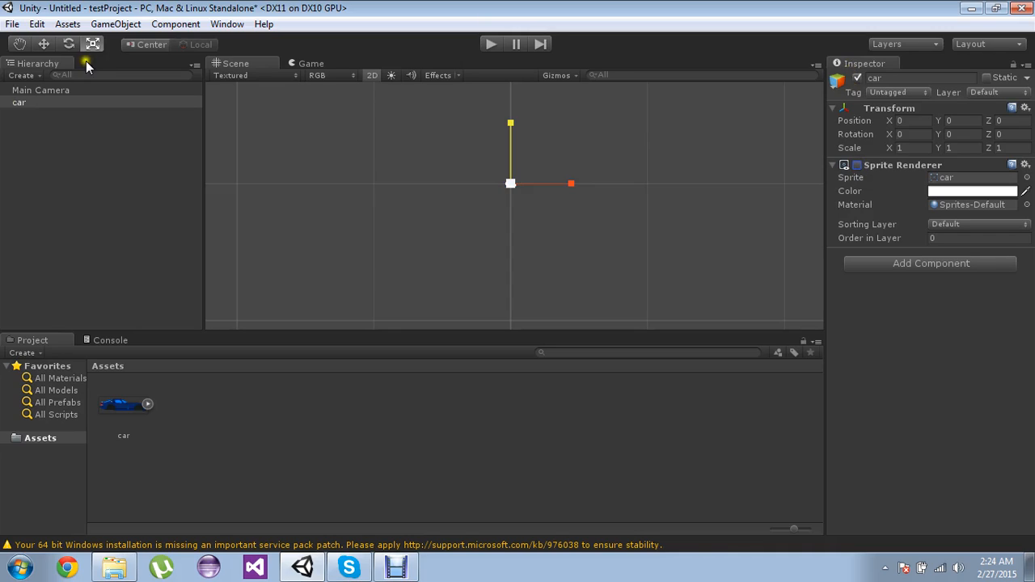
pyautogui.click(858, 165)
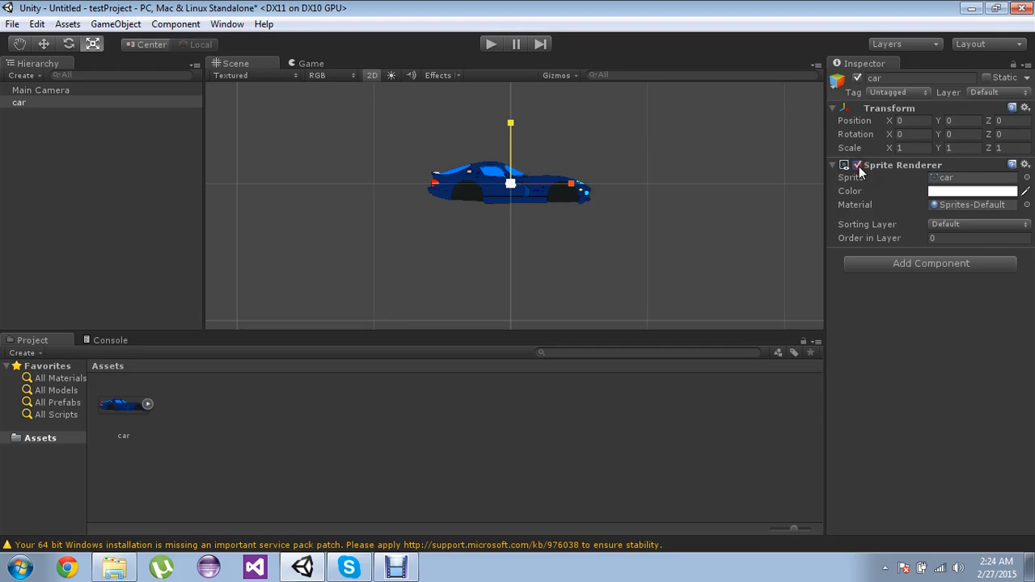
# Preview the car in the Game view, and inspect the Main Camera's frame in the Scene view
pyautogui.click(312, 64)
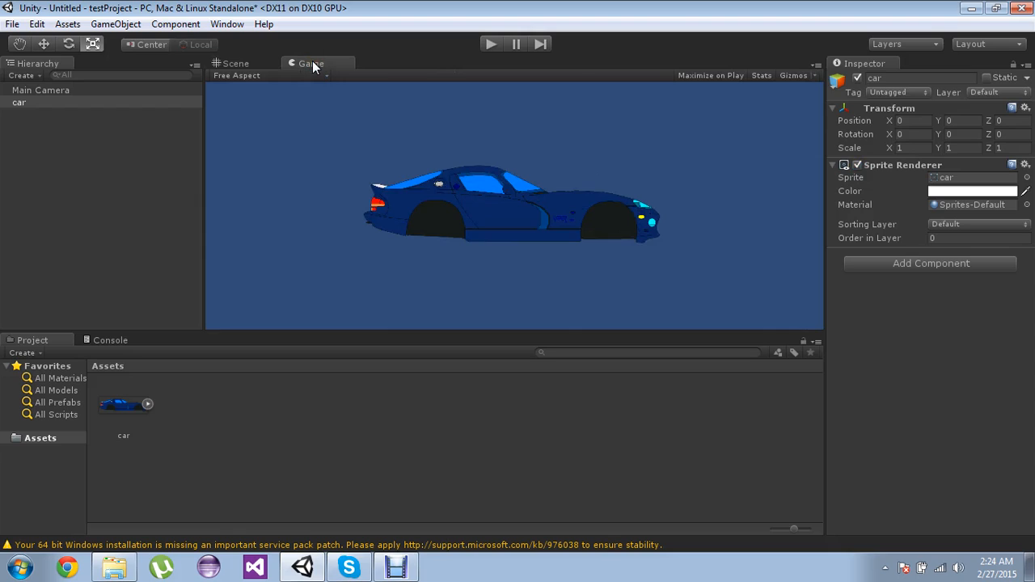
pyautogui.click(252, 64)
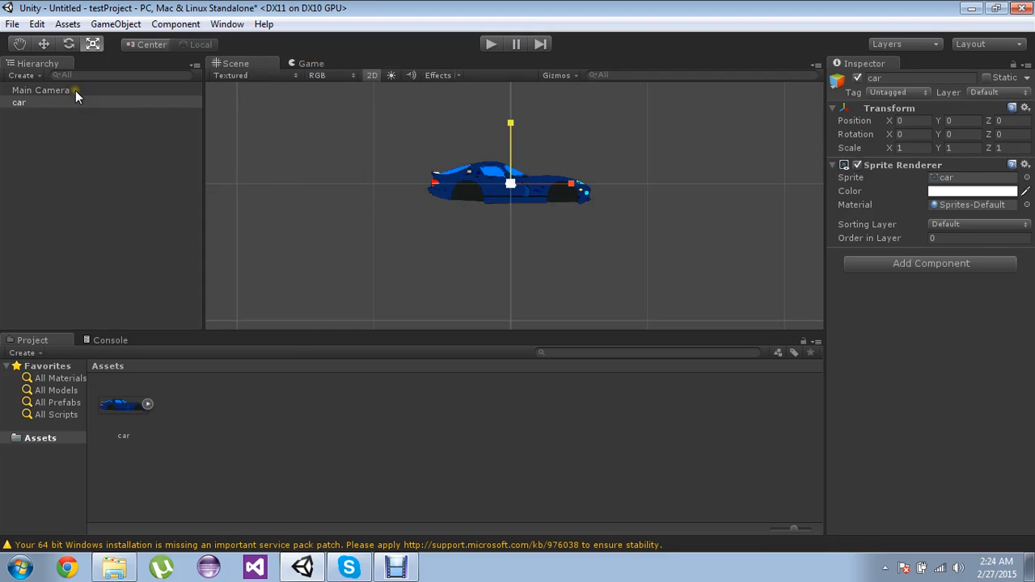
pyautogui.click(48, 91)
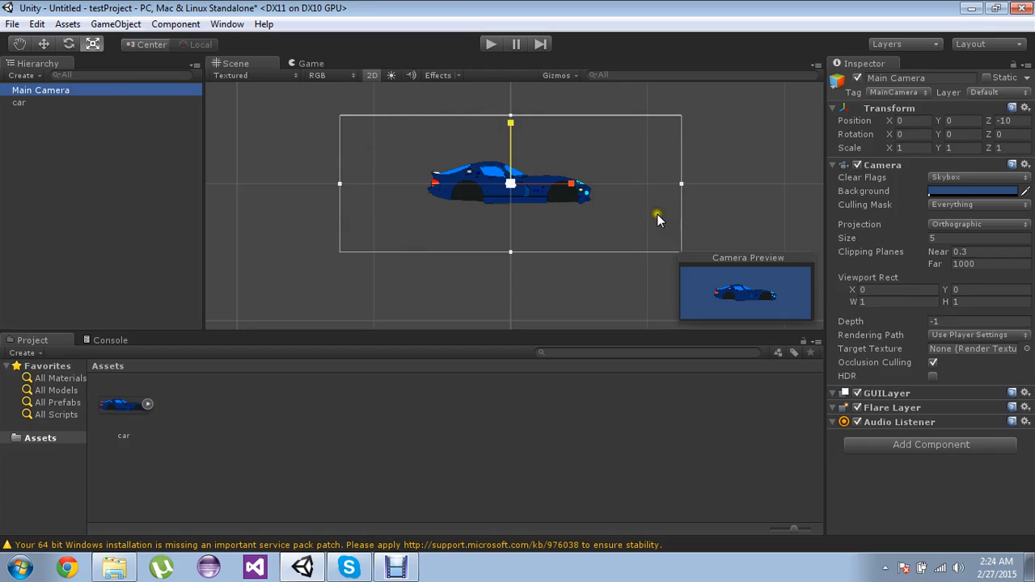
# View the Game view maximized and restore it to the normal layout
pyautogui.click(312, 65)
pyautogui.rightClick(318, 65)
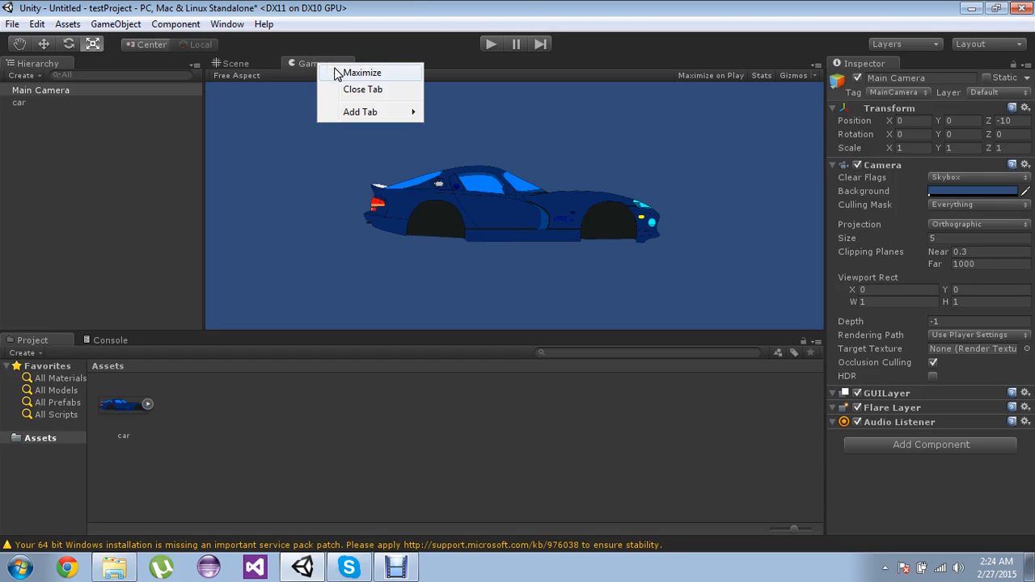
pyautogui.click(356, 73)
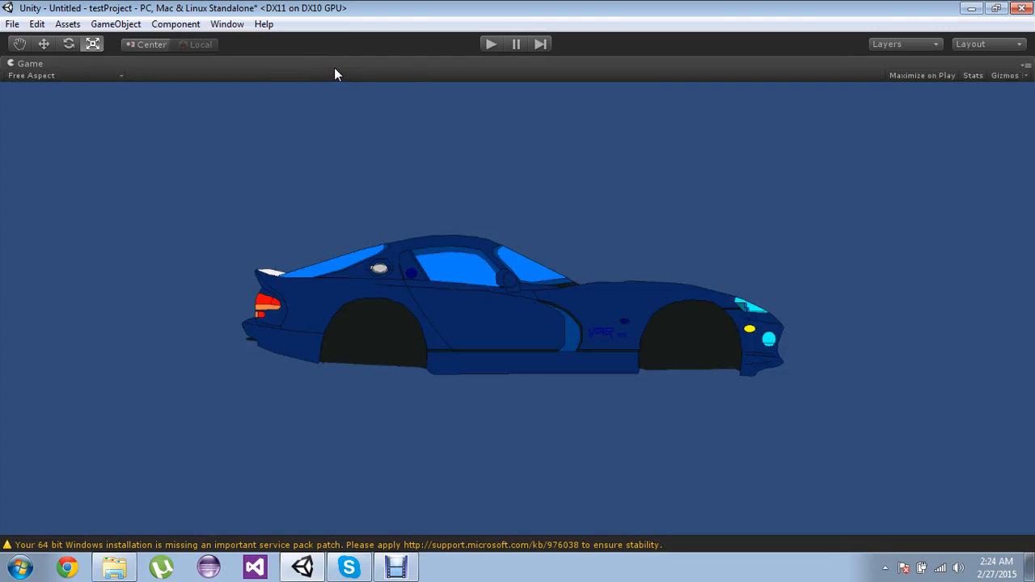
pyautogui.rightClick(65, 65)
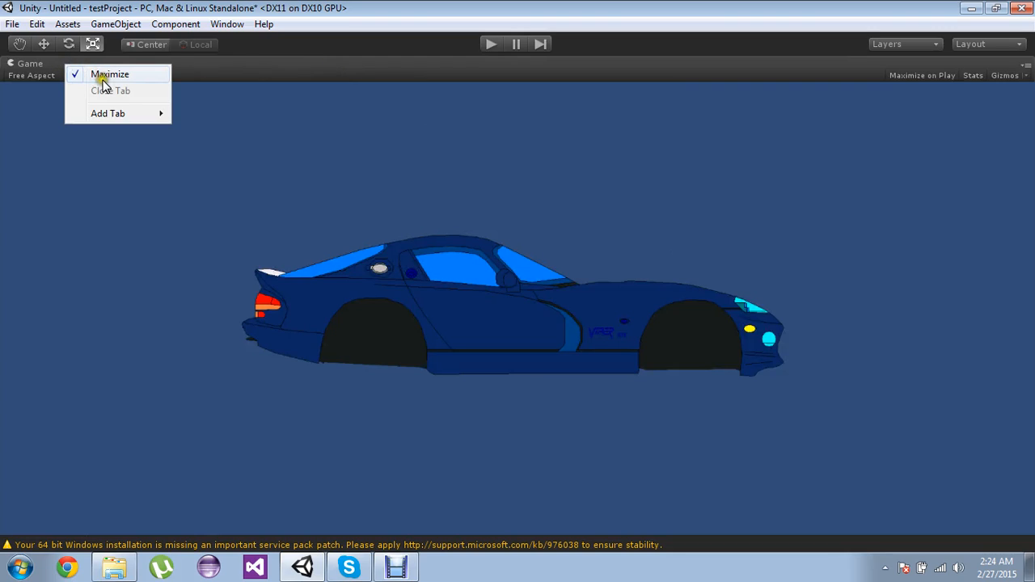
pyautogui.click(103, 77)
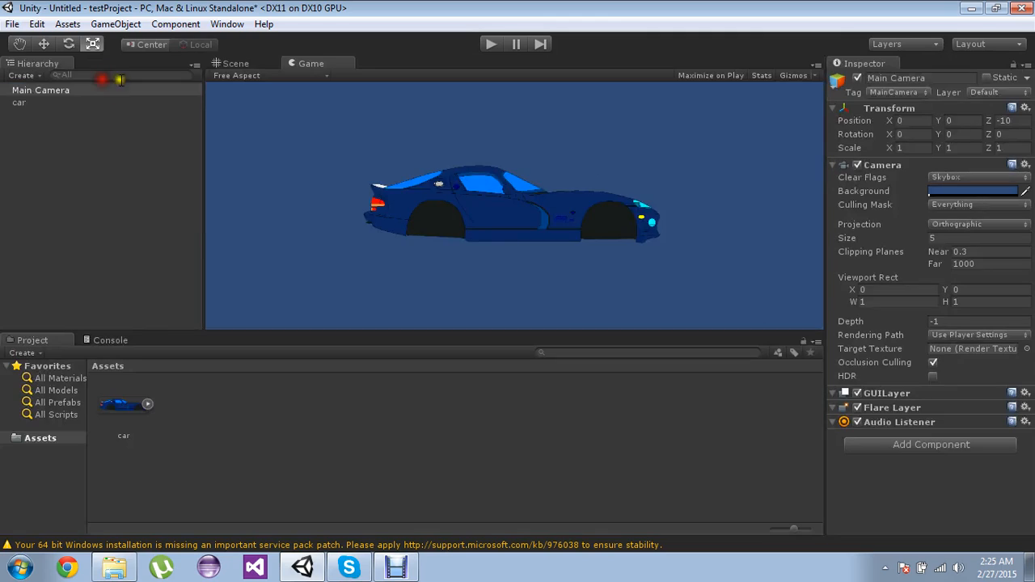
# View the Scene view maximized and restore it to the normal layout
pyautogui.click(233, 64)
pyautogui.doubleClick(254, 71)
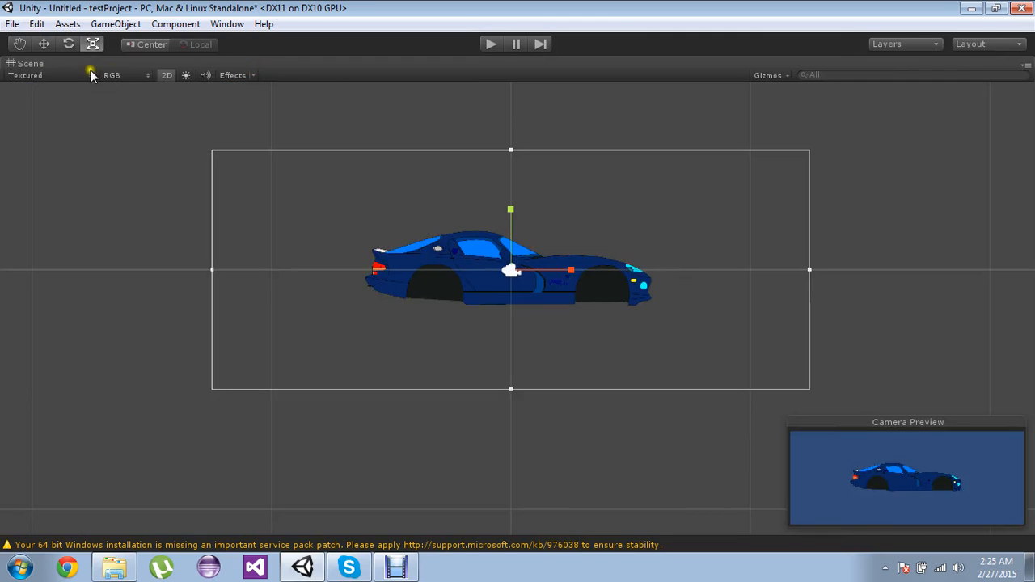
pyautogui.rightClick(29, 67)
pyautogui.click(63, 75)
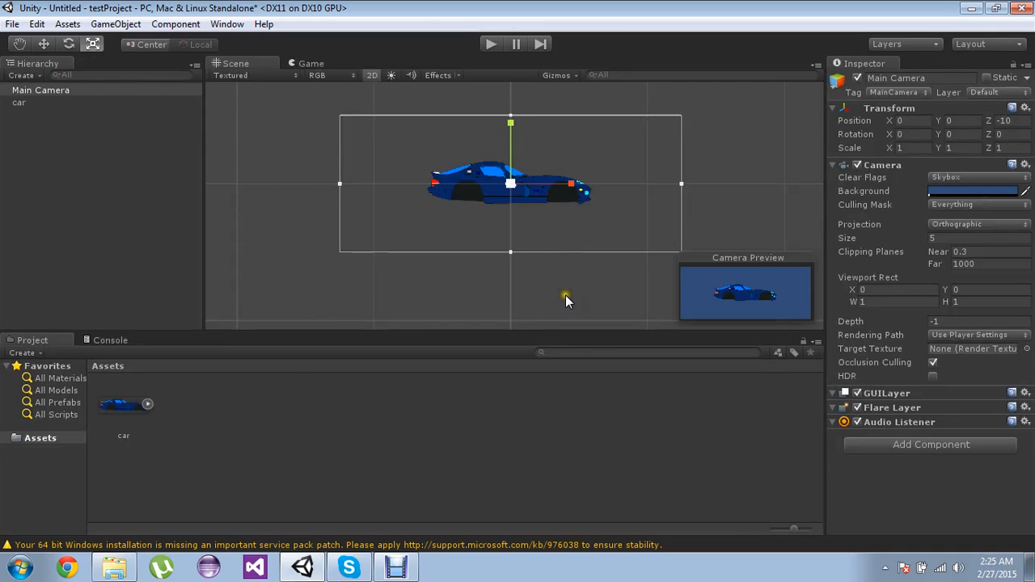
# Select the car and look at the sprites available for its Sprite Renderer
pyautogui.click(456, 290)
pyautogui.click(502, 194)
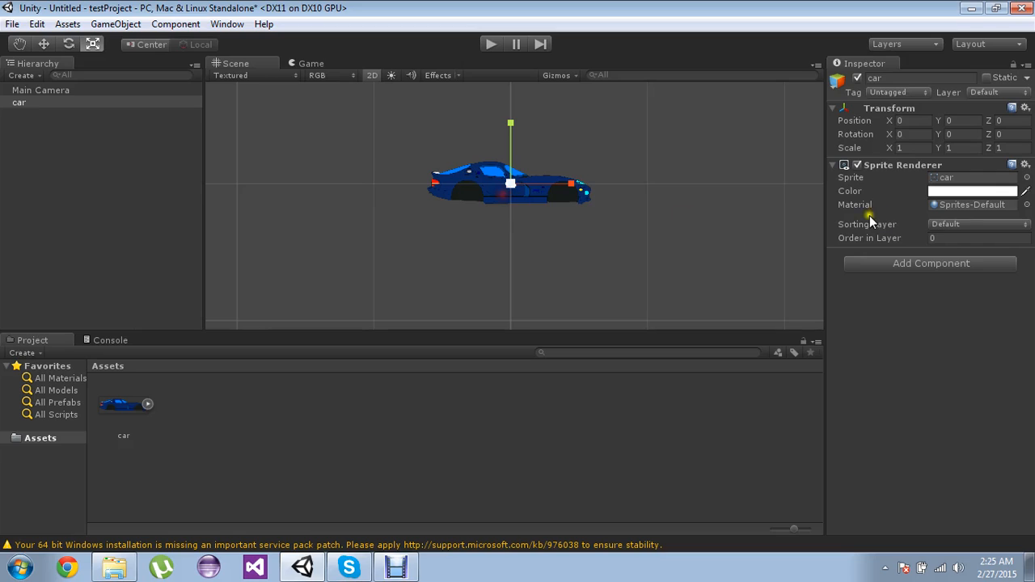
pyautogui.click(1025, 177)
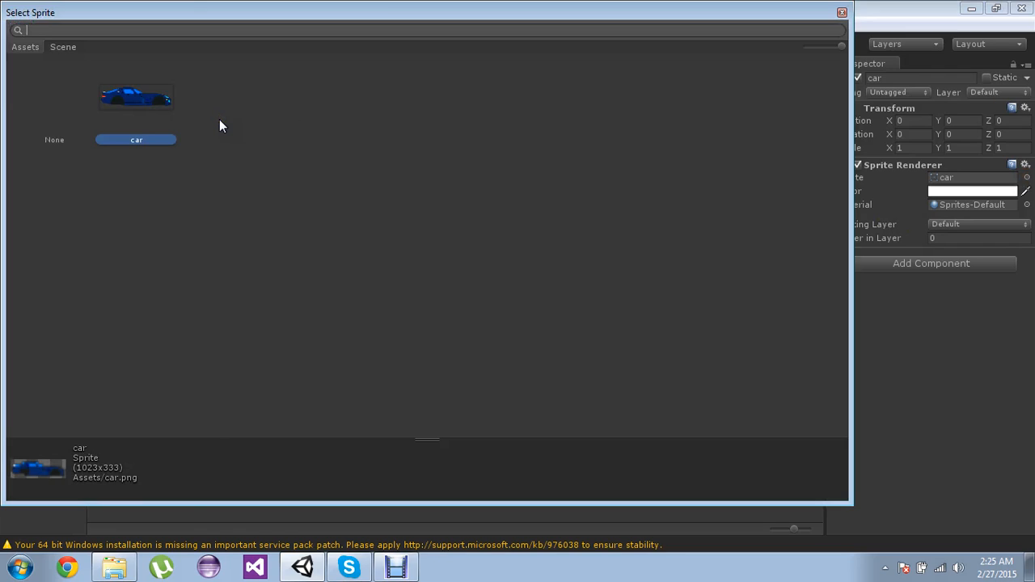
pyautogui.click(841, 12)
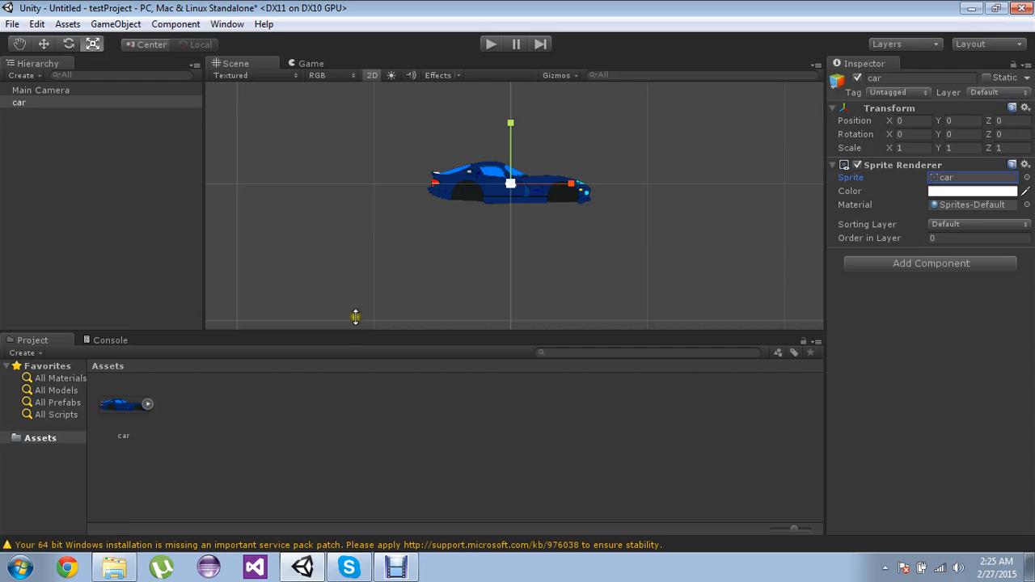
# Import the home3 picture from the Pictures library as a new asset
pyautogui.rightClick(342, 398)
pyautogui.click(437, 232)
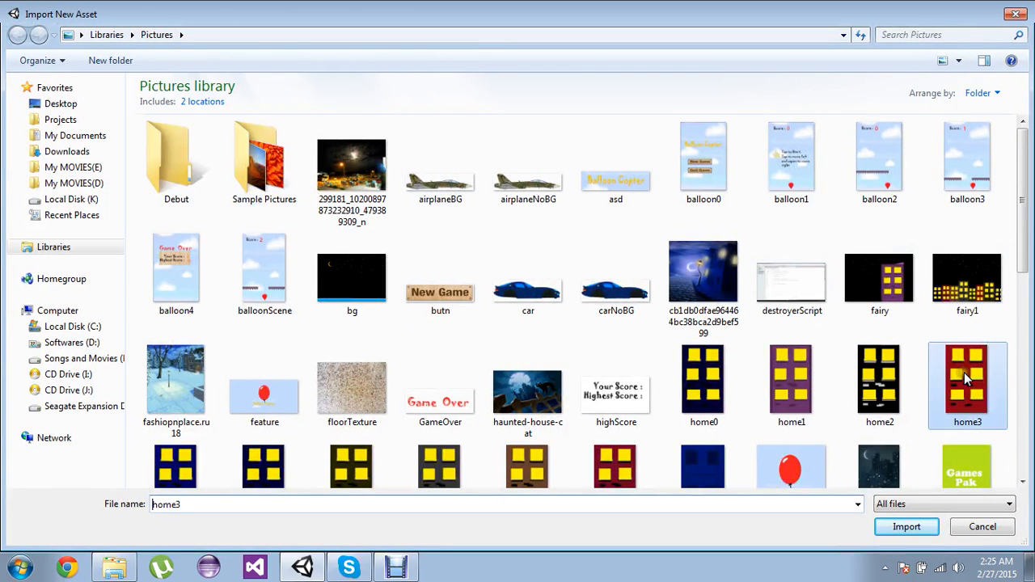
pyautogui.doubleClick(966, 378)
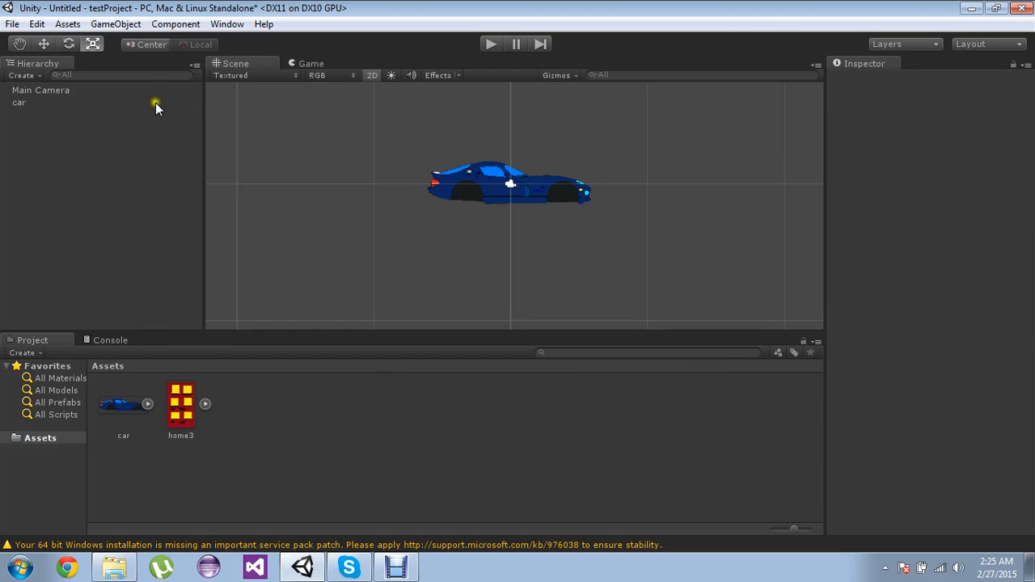
# Swap the car object's sprite for home3 and change it back to the car sprite
pyautogui.click(140, 103)
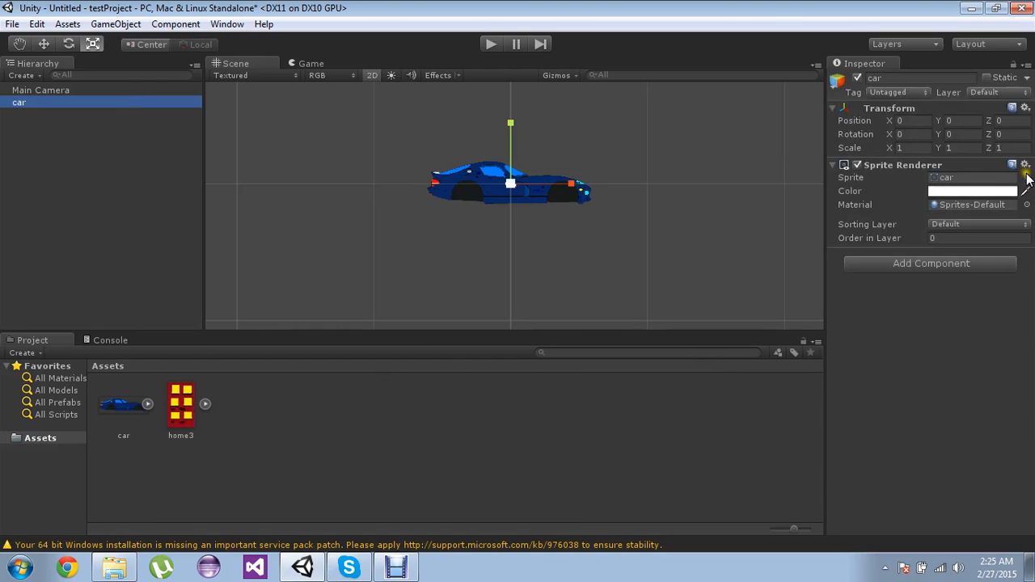
pyautogui.click(896, 178)
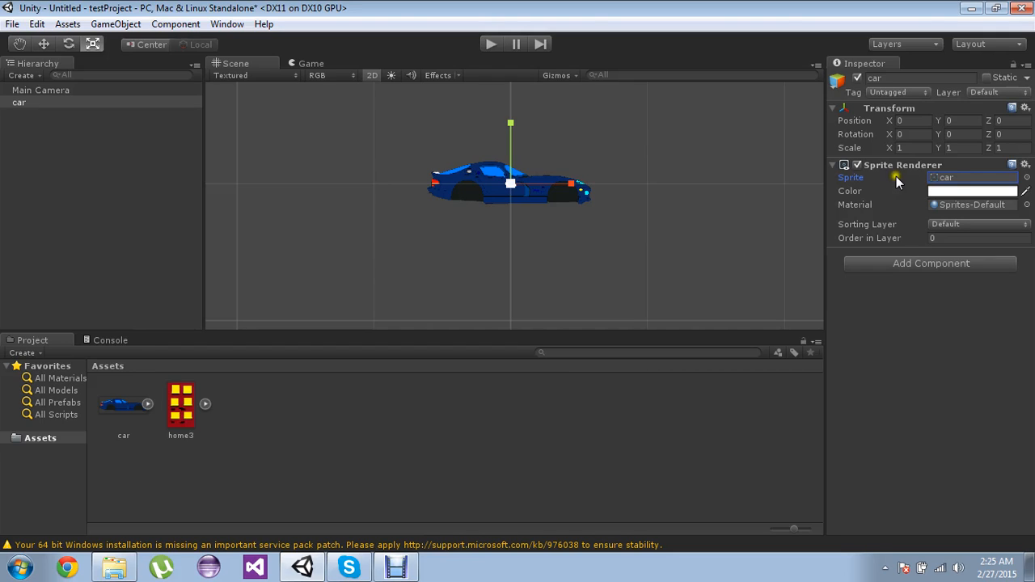
pyautogui.click(858, 165)
pyautogui.click(858, 165)
pyautogui.click(858, 165)
pyautogui.click(1026, 176)
pyautogui.click(835, 162)
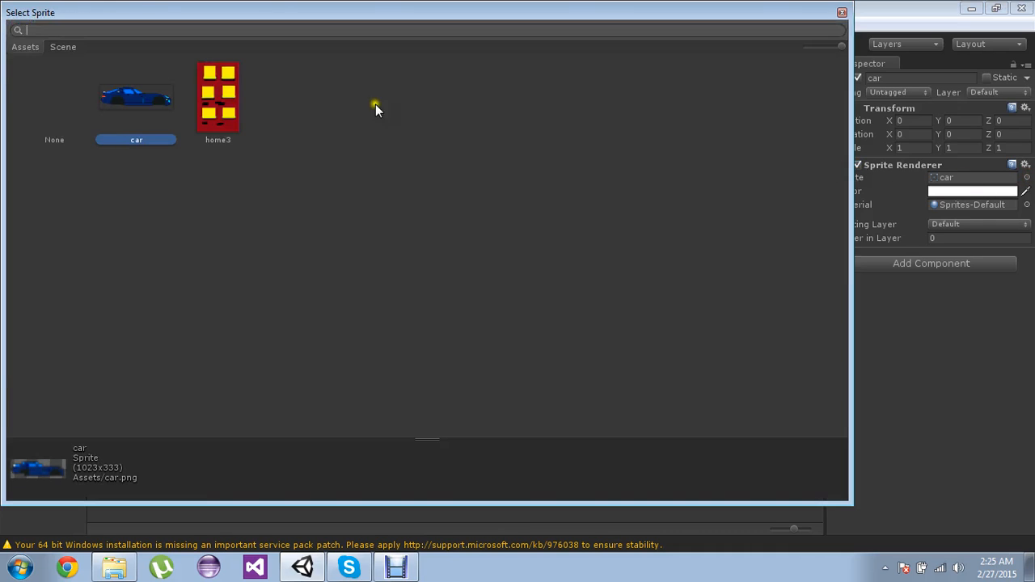
pyautogui.doubleClick(230, 97)
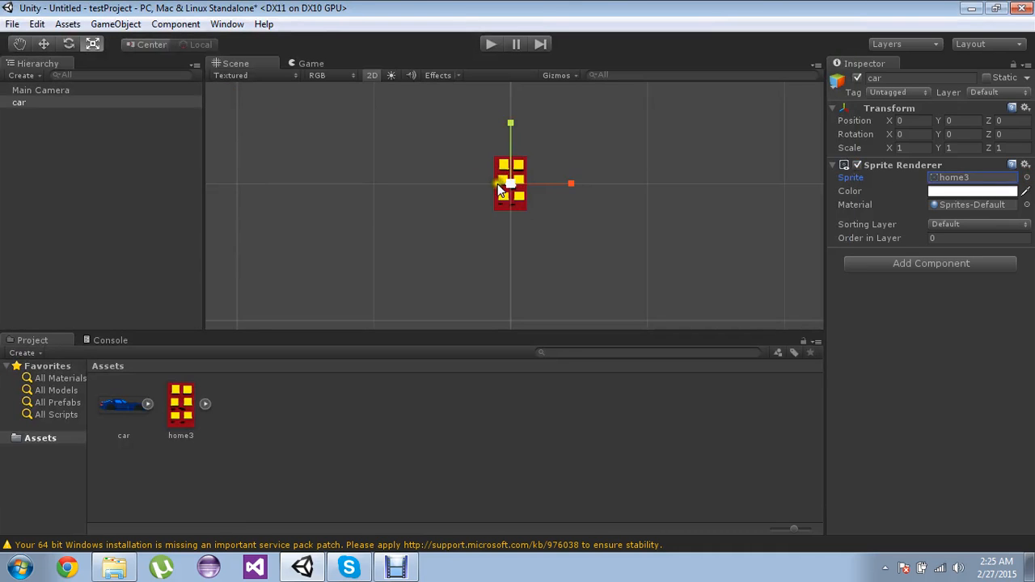
pyautogui.click(1027, 177)
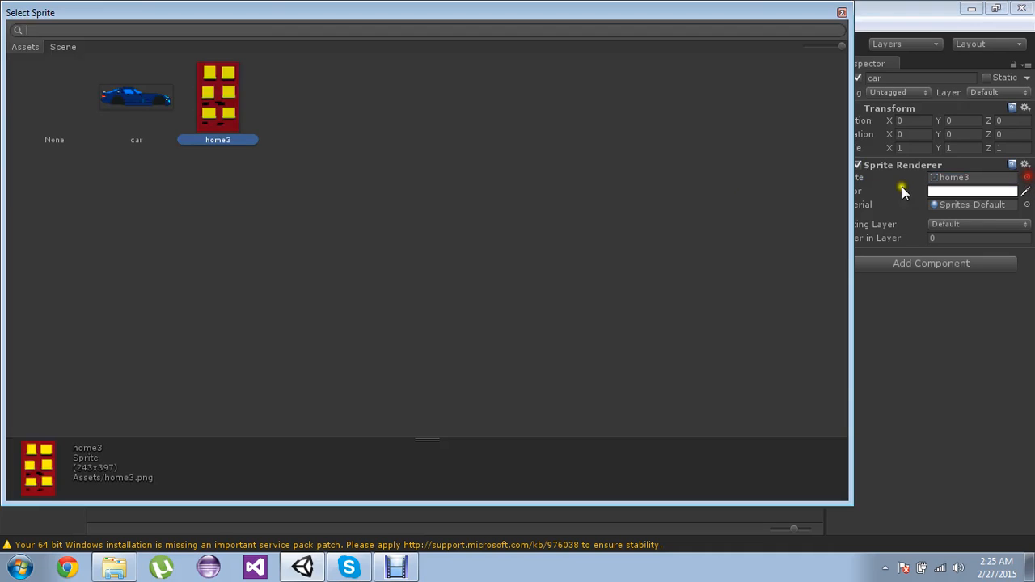
pyautogui.doubleClick(162, 108)
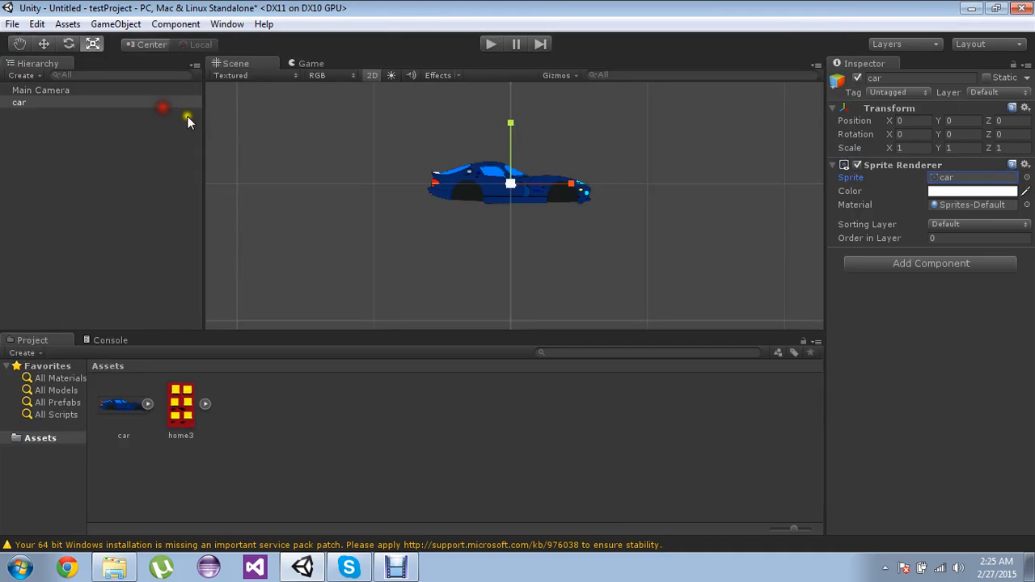
# Try a different tint in the car's Sprite Renderer color and return it to white
pyautogui.click(934, 192)
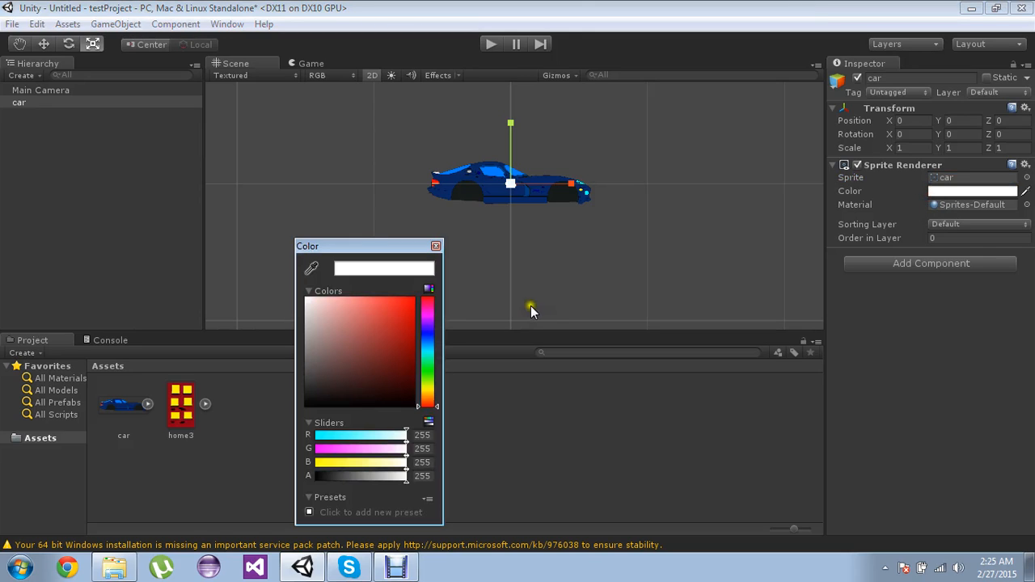
pyautogui.click(359, 309)
pyautogui.moveTo(360, 309); pyautogui.dragTo(248, 284)
pyautogui.click(436, 246)
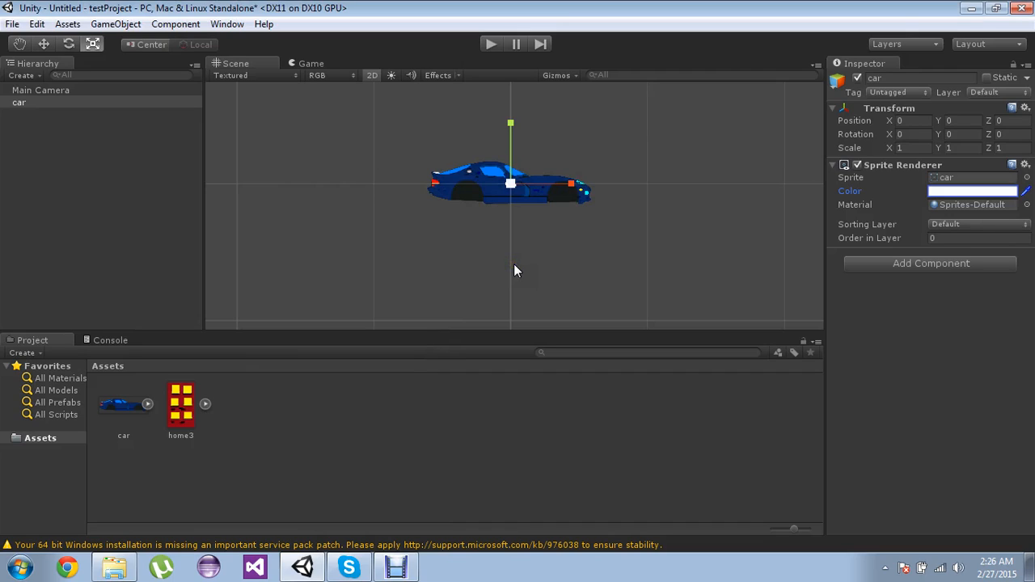
# Try the Default-Diffuse and None materials on the car and restore Sprites-Default
pyautogui.click(1025, 205)
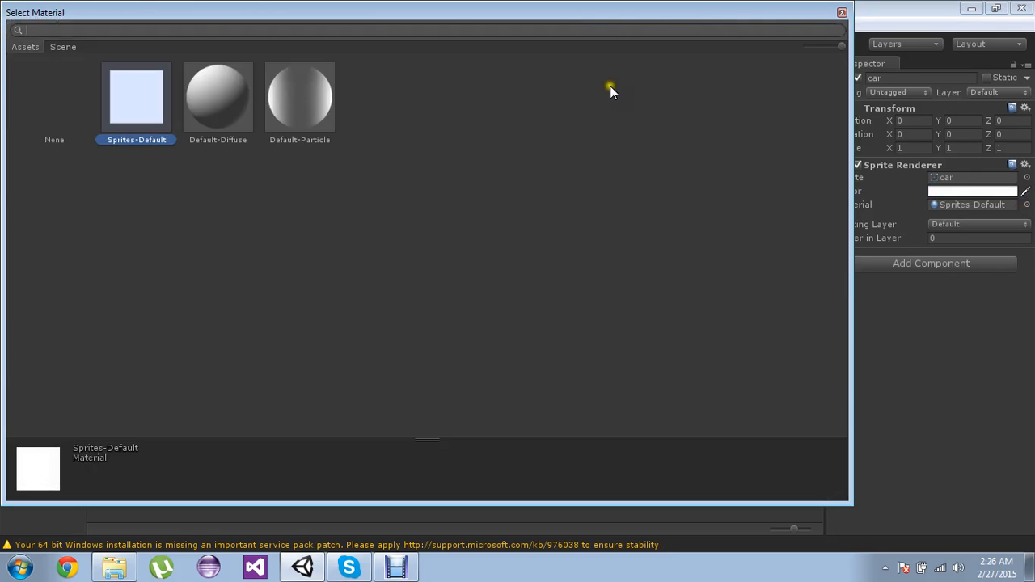
pyautogui.doubleClick(244, 111)
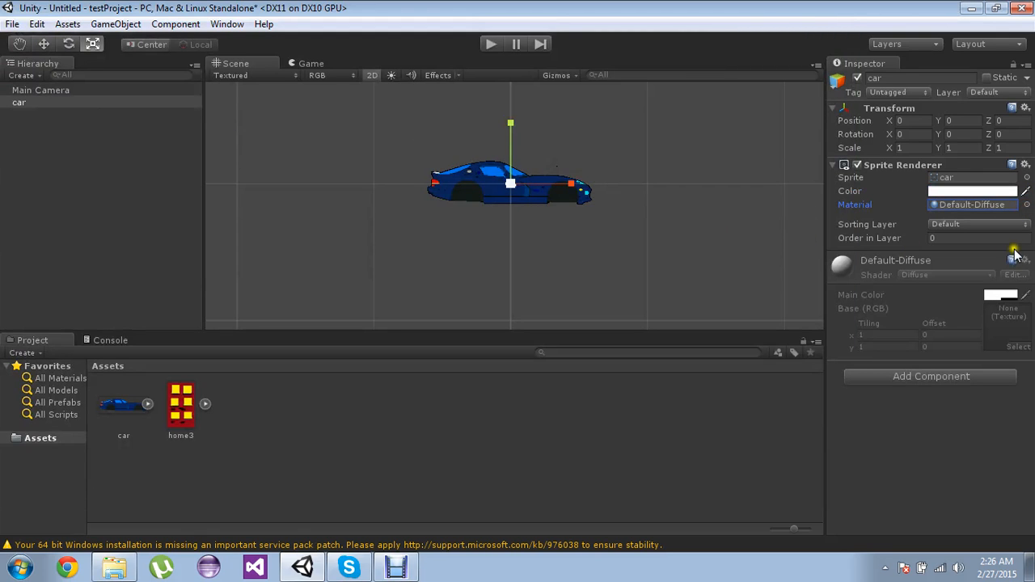
pyautogui.click(1025, 205)
pyautogui.doubleClick(76, 126)
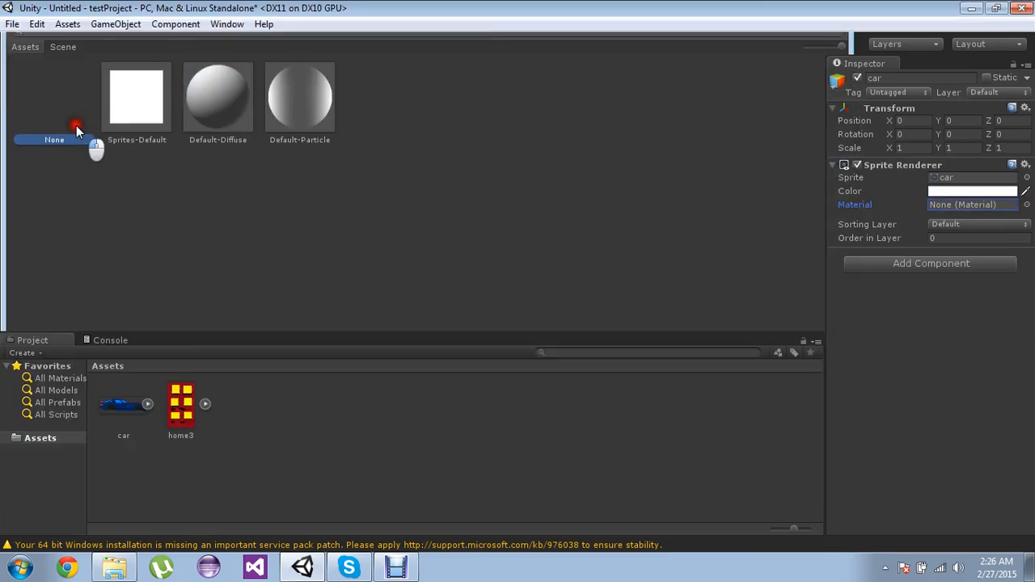
pyautogui.click(1025, 205)
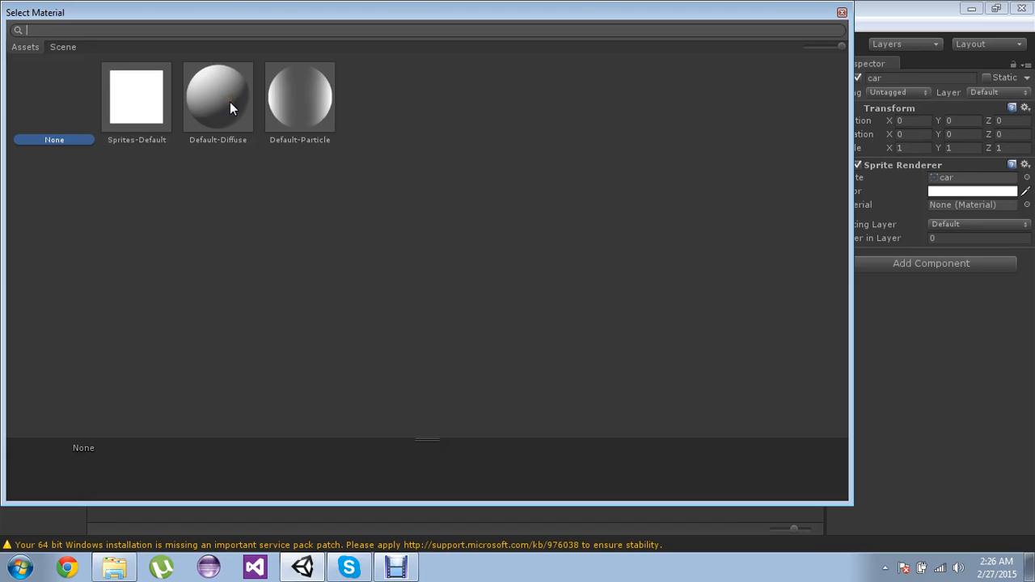
pyautogui.doubleClick(123, 104)
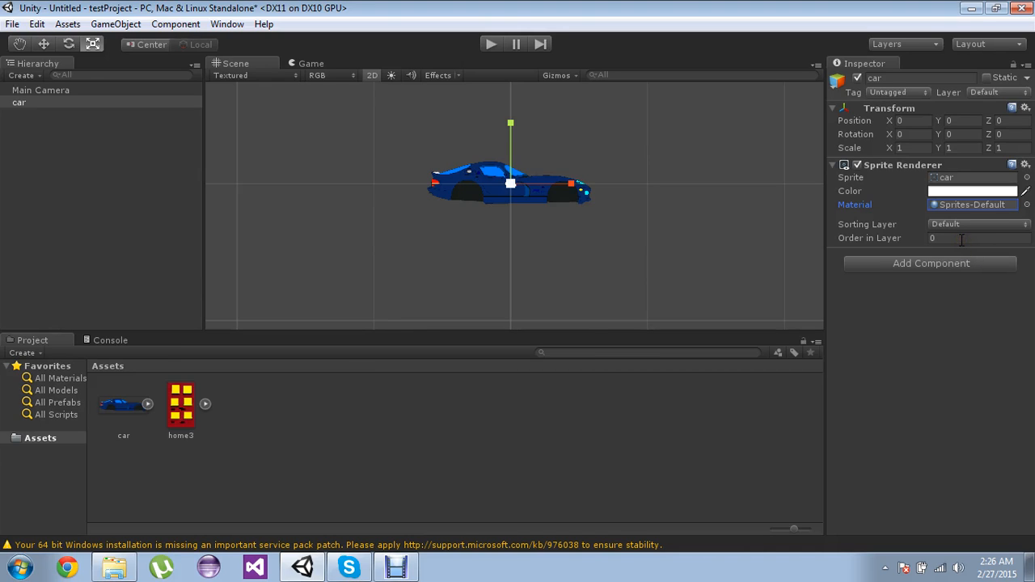
# Import the bg picture from the Pictures library and add it to the scene as an object
pyautogui.click(959, 238)
pyautogui.rightClick(369, 399)
pyautogui.click(491, 236)
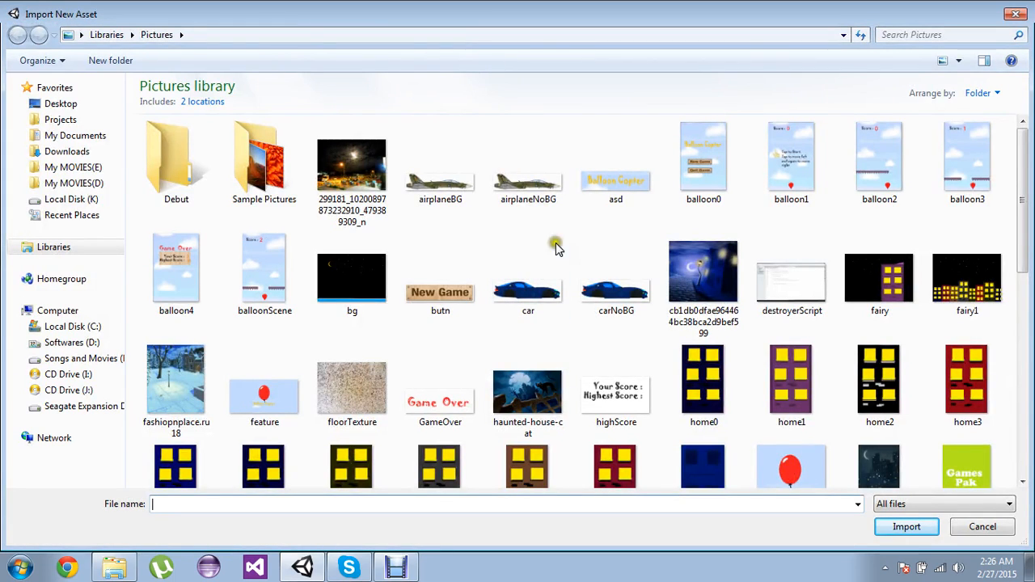
pyautogui.doubleClick(349, 293)
pyautogui.moveTo(131, 407); pyautogui.dragTo(97, 254)
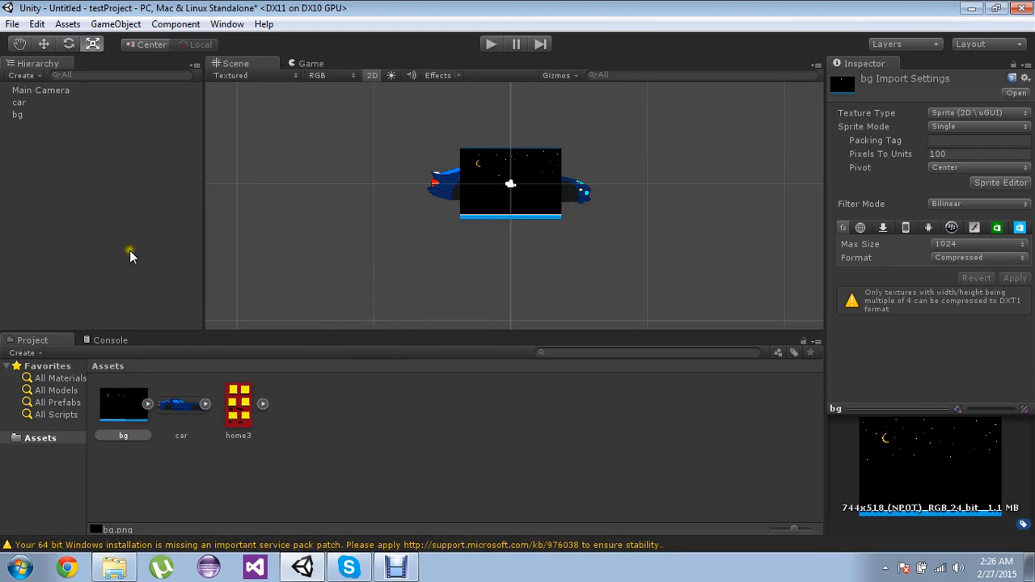
# Scale the bg object uniformly to about 2.74, checking its coverage in the Game view
pyautogui.click(26, 114)
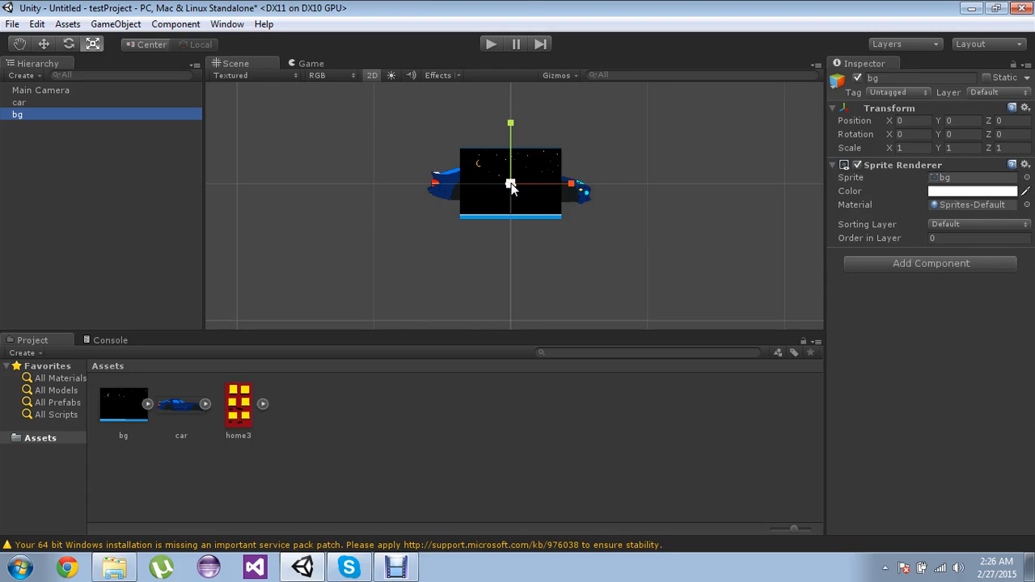
pyautogui.click(91, 43)
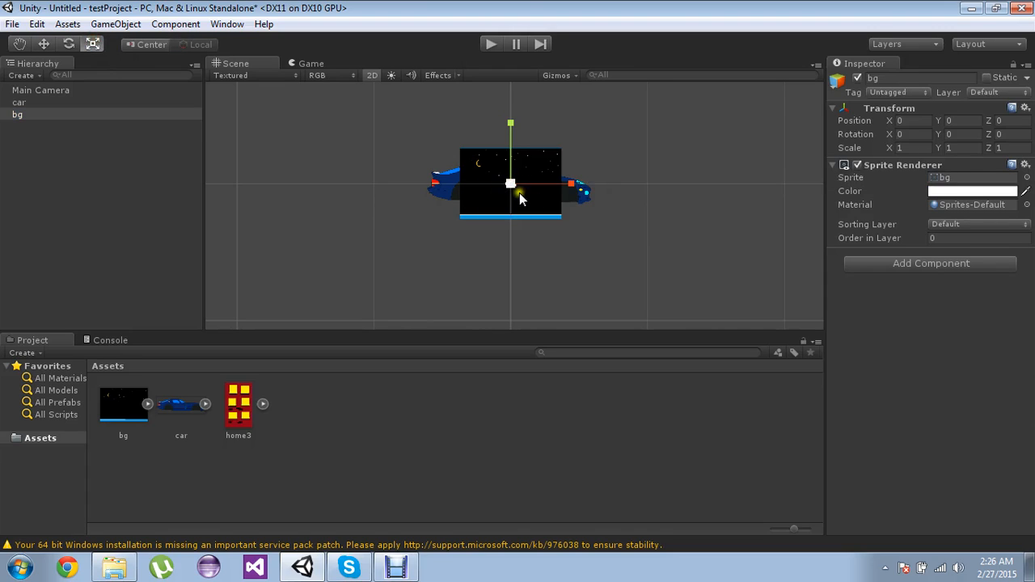
pyautogui.moveTo(511, 182); pyautogui.dragTo(742, 122)
pyautogui.click(310, 64)
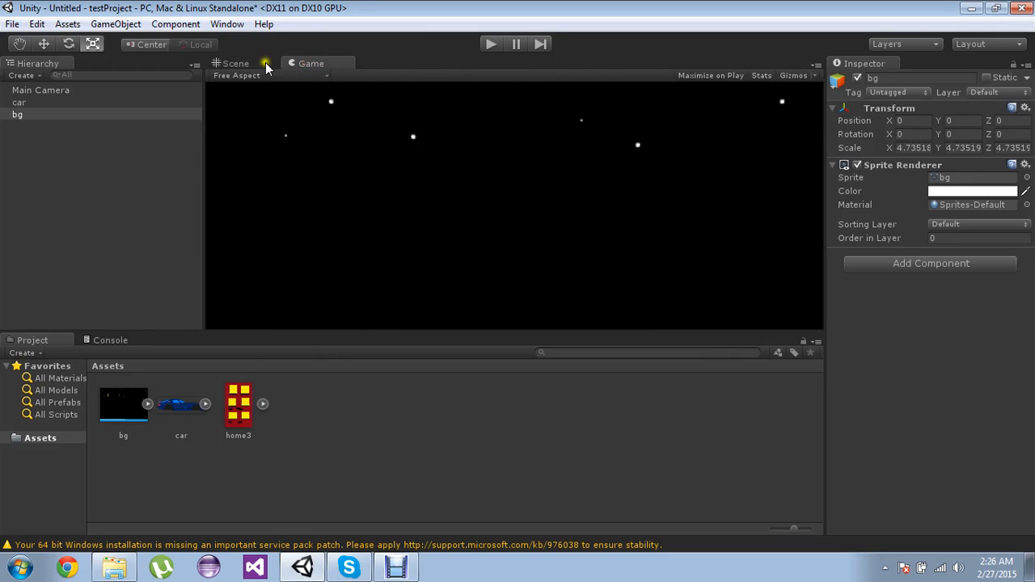
pyautogui.click(235, 63)
pyautogui.moveTo(511, 185)
pyautogui.mouseDown()
pyautogui.moveTo(526, 209)
pyautogui.moveTo(496, 188)
pyautogui.mouseUp()
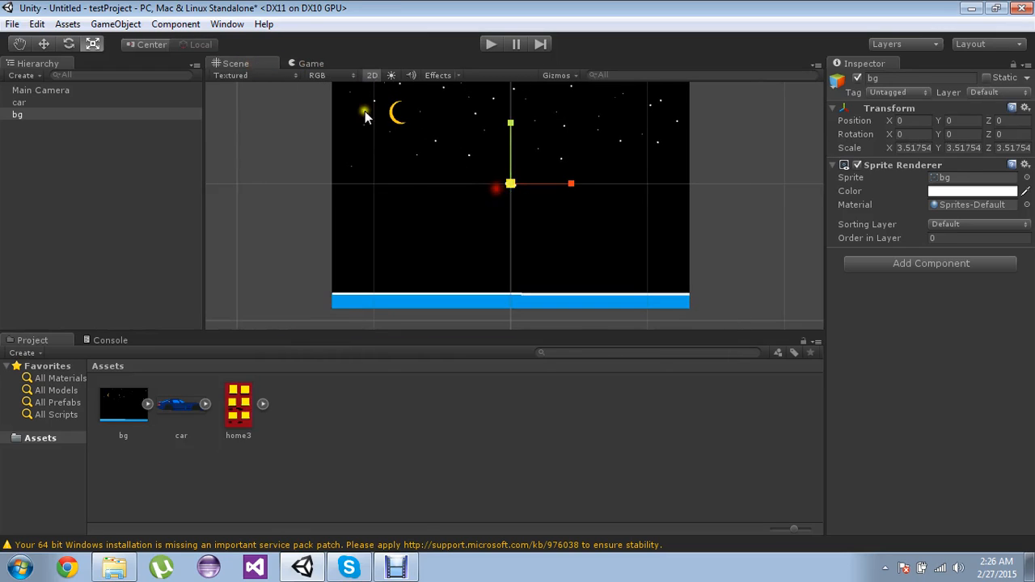
pyautogui.click(312, 65)
pyautogui.click(260, 64)
pyautogui.moveTo(515, 199)
pyautogui.mouseDown()
pyautogui.moveTo(510, 192)
pyautogui.moveTo(524, 209)
pyautogui.mouseUp()
pyautogui.click(317, 64)
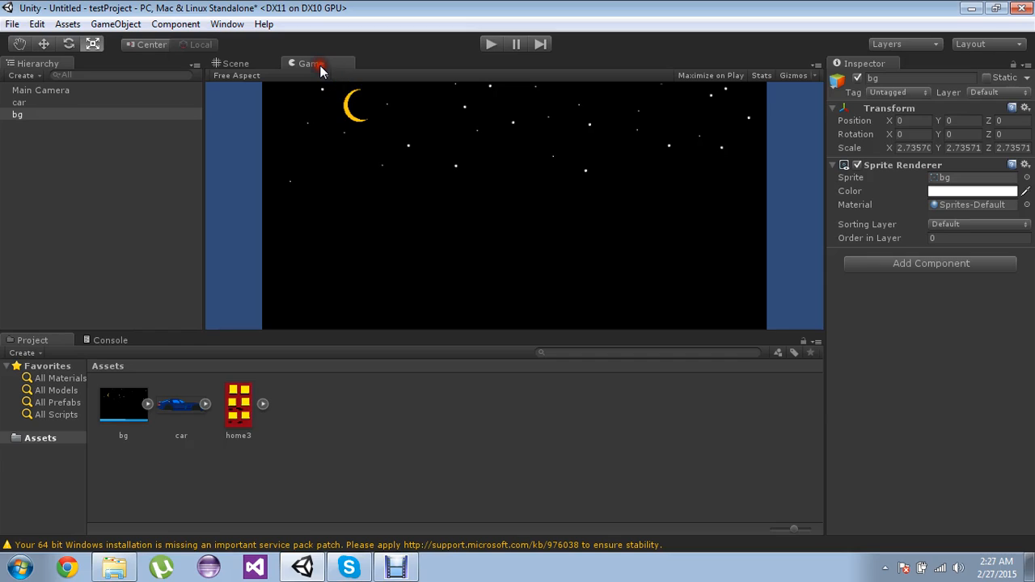
# Stretch the bg object horizontally to an X scale of about 4.1 and check the Game view
pyautogui.click(249, 64)
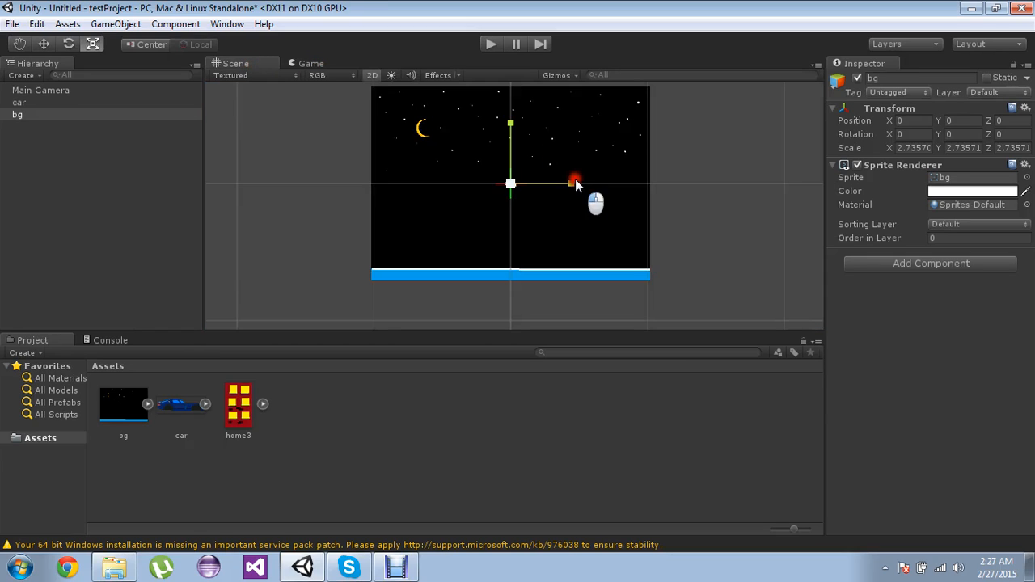
pyautogui.moveTo(573, 186); pyautogui.dragTo(613, 191)
pyautogui.click(295, 65)
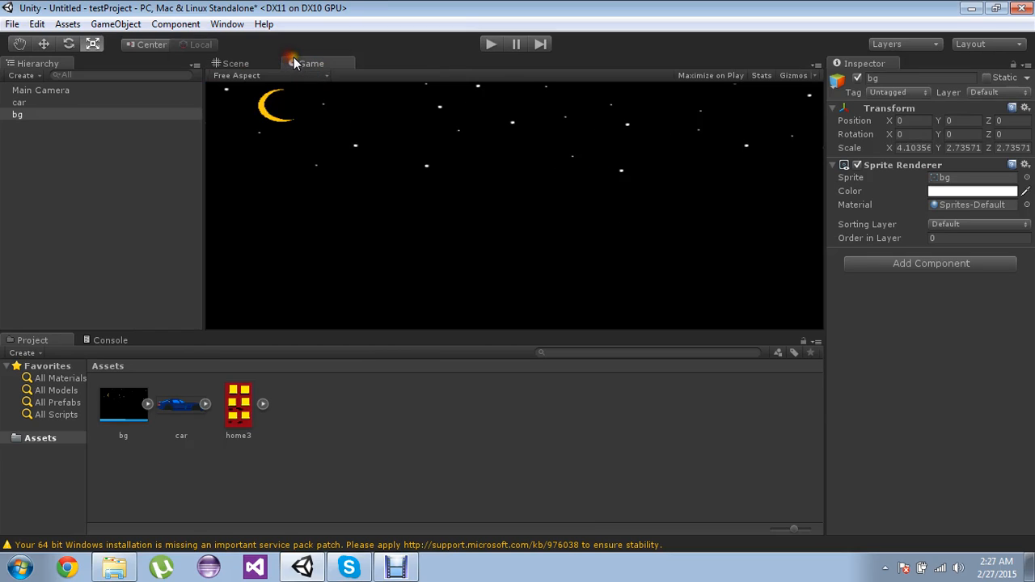
pyautogui.click(245, 65)
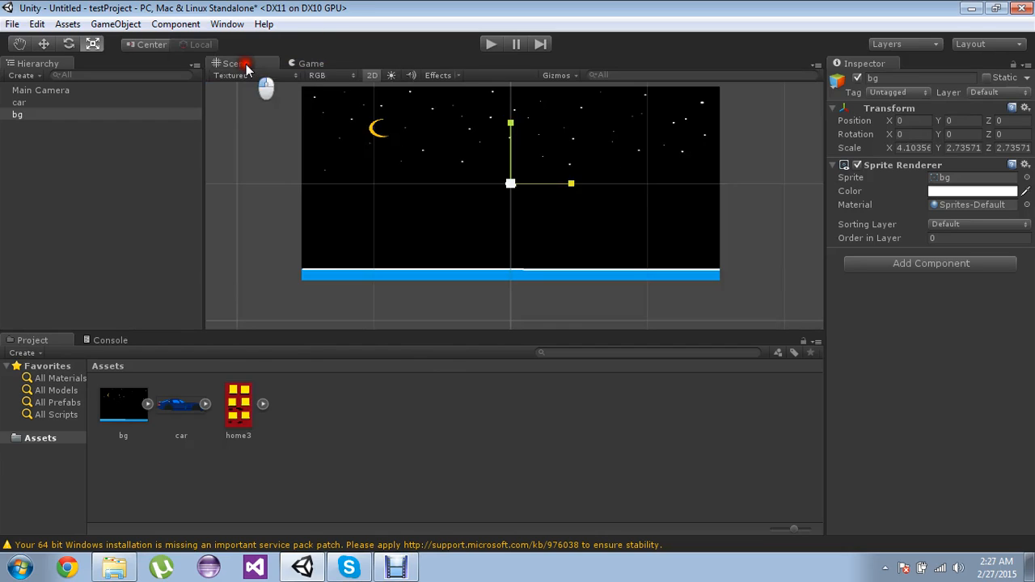
# Set the car's Order in Layer to 1 and scale the car down uniformly to about 0.43
pyautogui.click(60, 102)
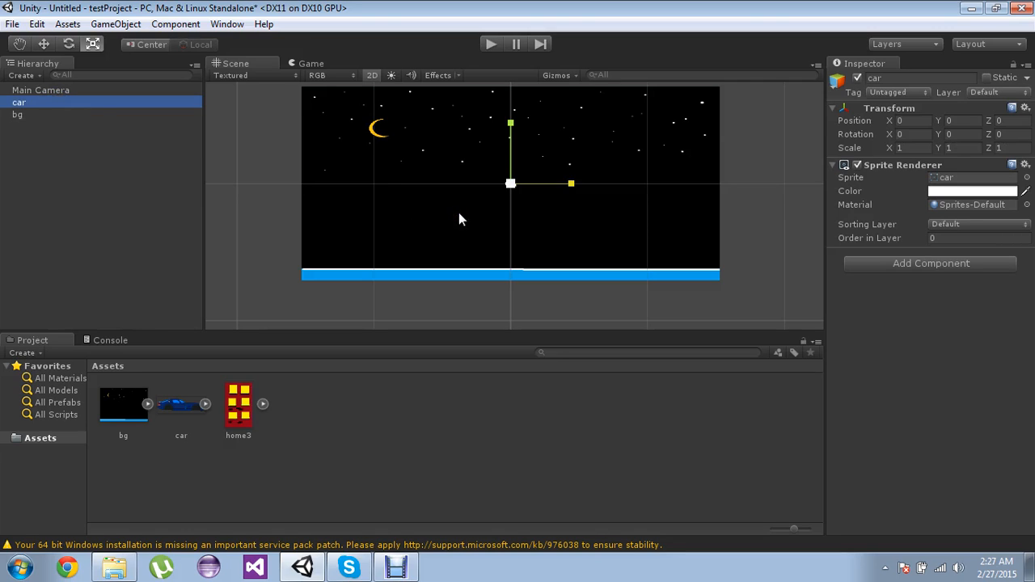
pyautogui.click(967, 239)
pyautogui.click(50, 114)
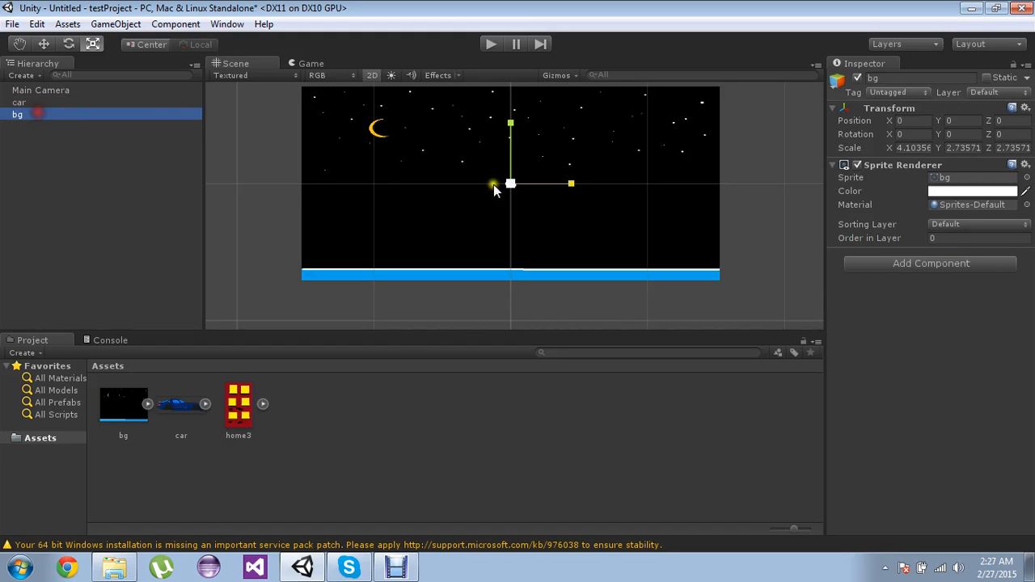
pyautogui.click(948, 238)
pyautogui.click(121, 102)
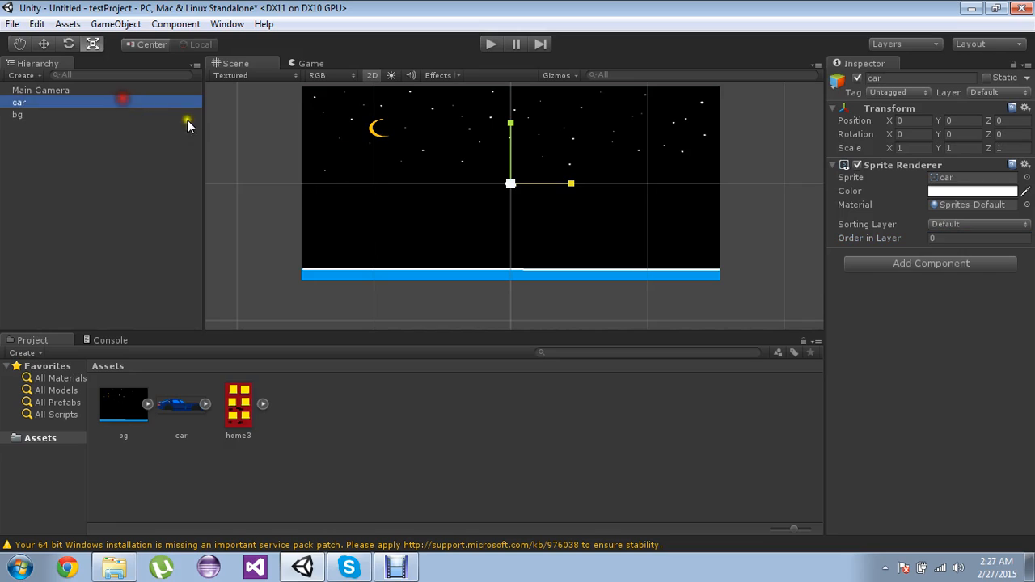
pyautogui.click(946, 239)
pyautogui.write('1')
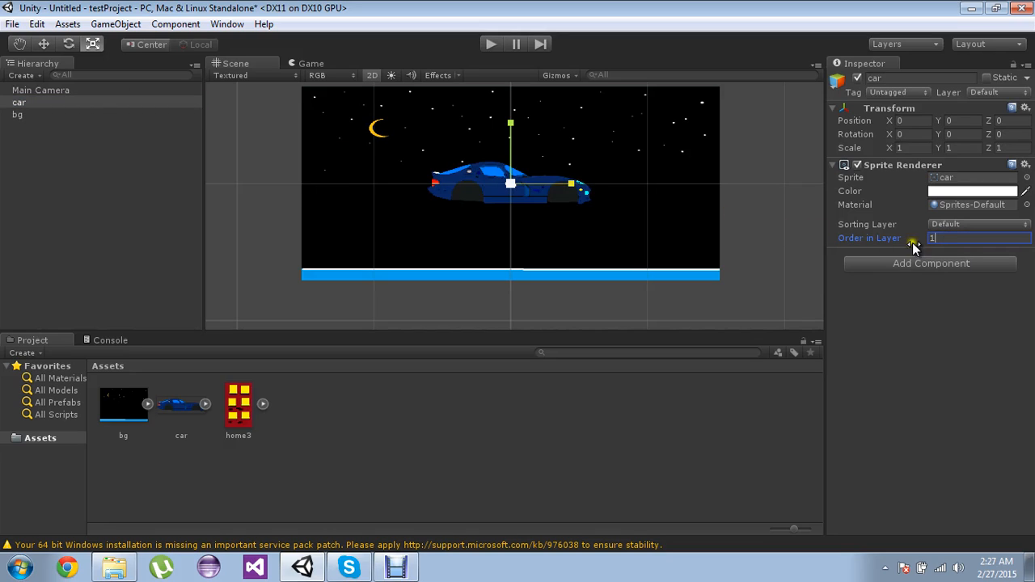
pyautogui.moveTo(510, 184); pyautogui.dragTo(473, 197)
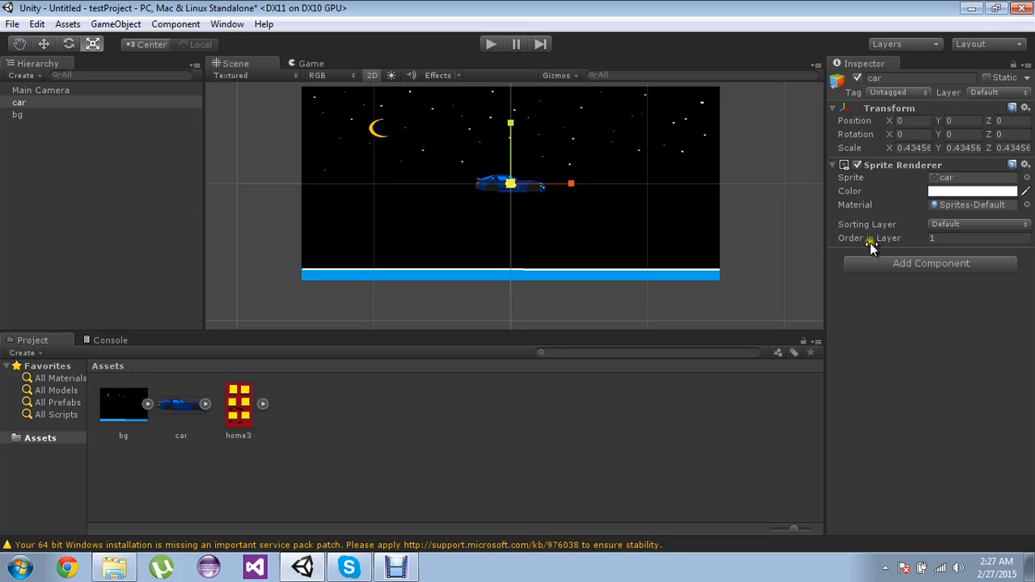
# Try 2, 200, -1 and -2 as the car's Order in Layer and restore it to 1
pyautogui.click(942, 238)
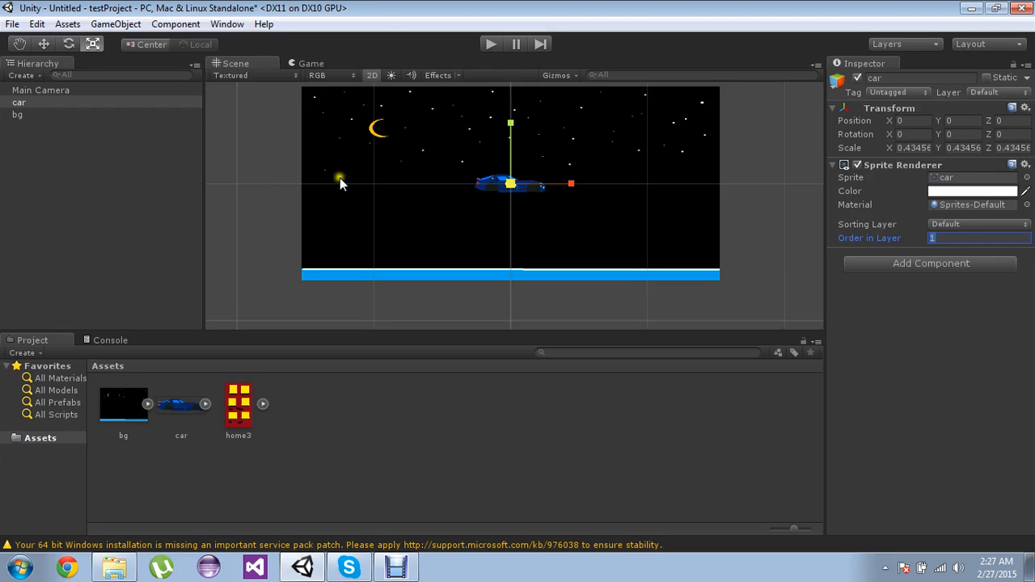
pyautogui.click(396, 178)
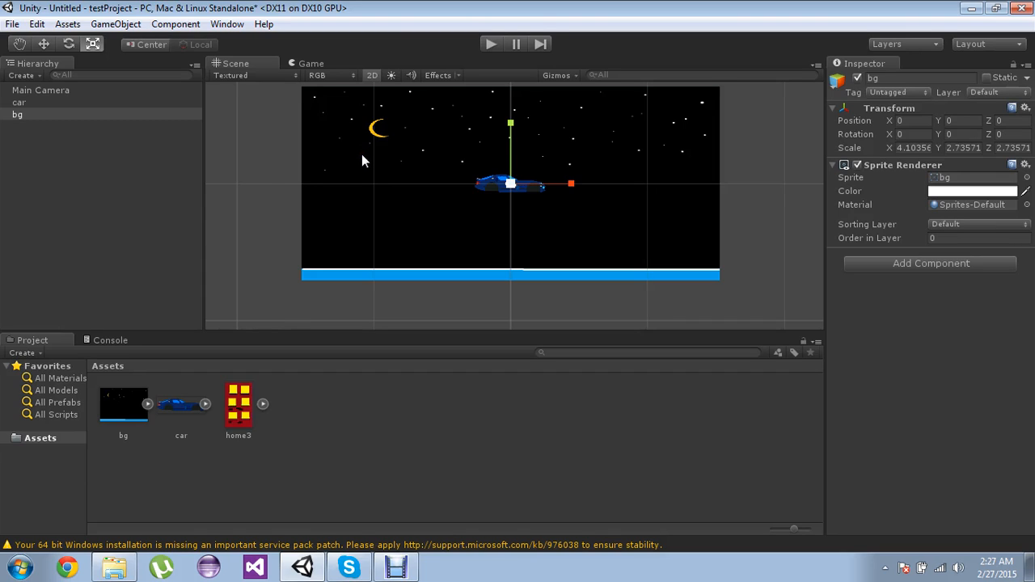
pyautogui.click(105, 103)
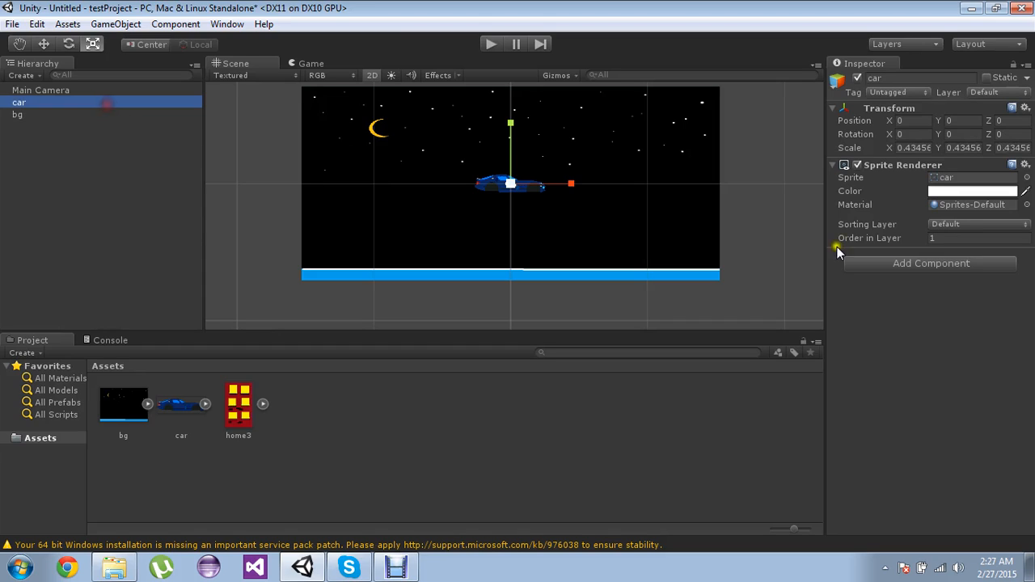
pyautogui.click(946, 238)
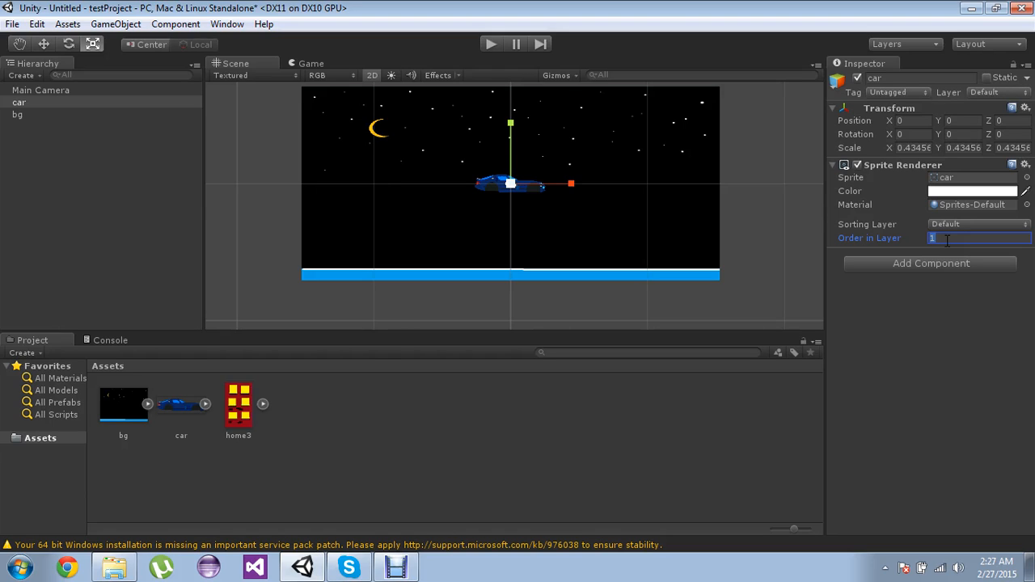
pyautogui.write('2')
pyautogui.press('BackSpace')
pyautogui.write('200')
pyautogui.press('BackSpace')
pyautogui.press('BackSpace')
pyautogui.press('BackSpace')
pyautogui.write('-1')
pyautogui.press('BackSpace')
pyautogui.write('2')
pyautogui.press('BackSpace')
pyautogui.press('BackSpace')
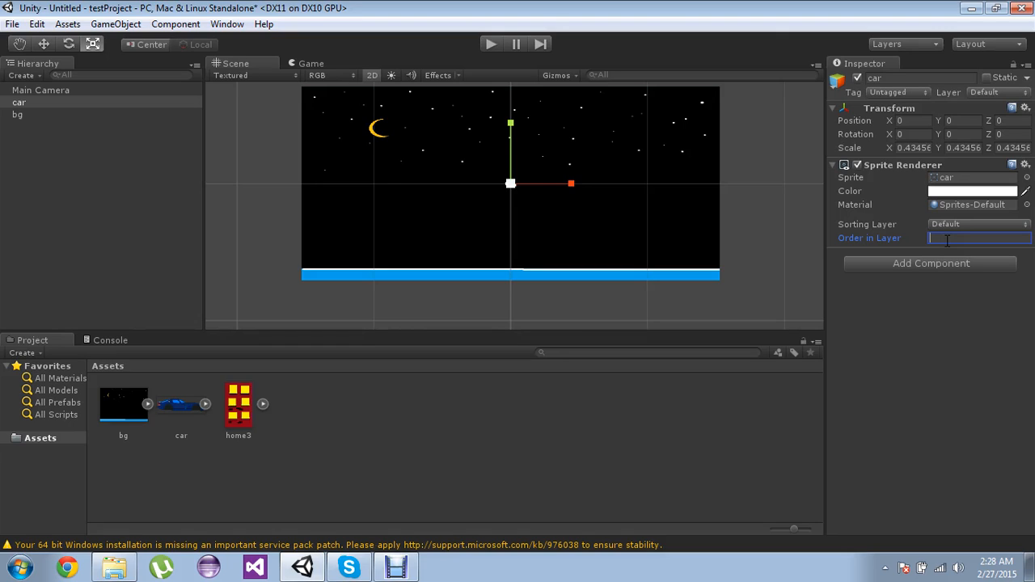
pyautogui.write('1')
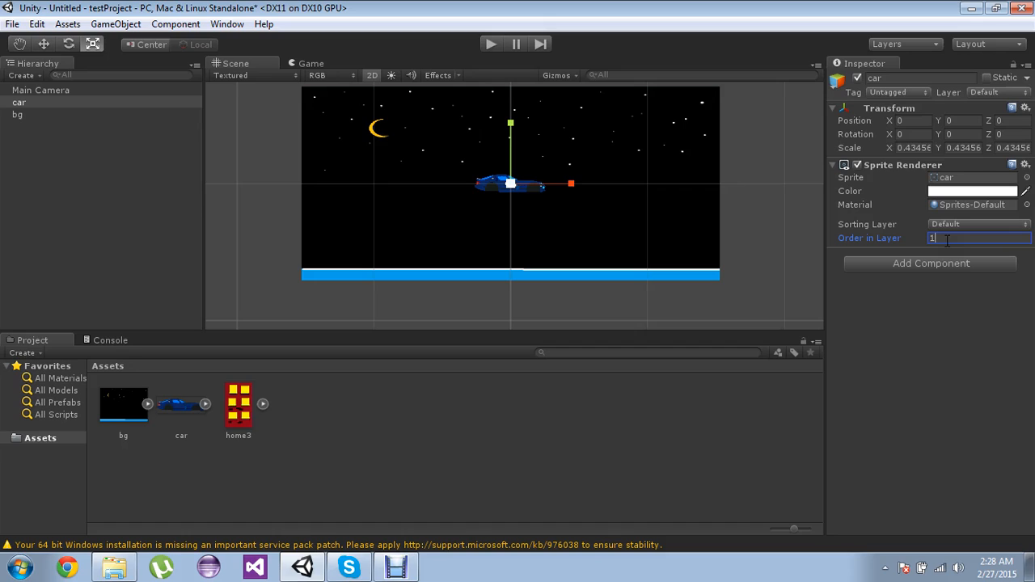
# Check the car over the background in the Game view, briefly run the game, and return to the Scene view
pyautogui.click(316, 63)
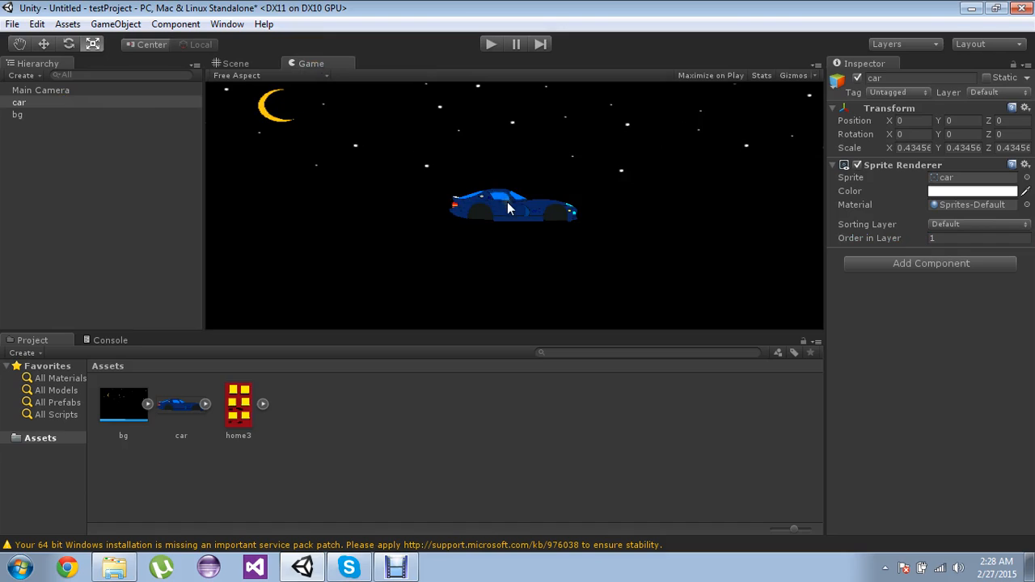
pyautogui.click(88, 110)
pyautogui.click(101, 103)
pyautogui.click(488, 49)
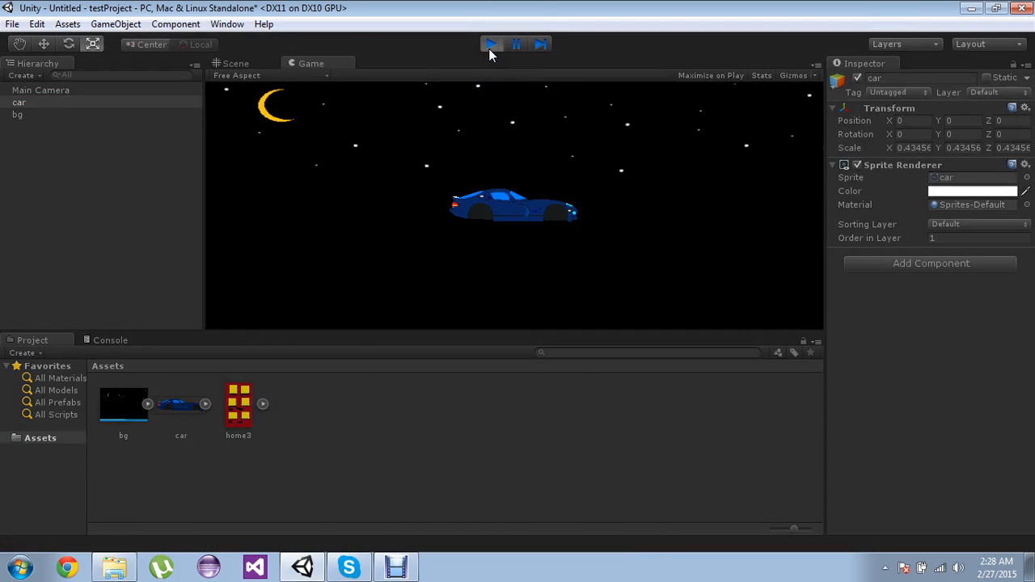
pyautogui.click(488, 49)
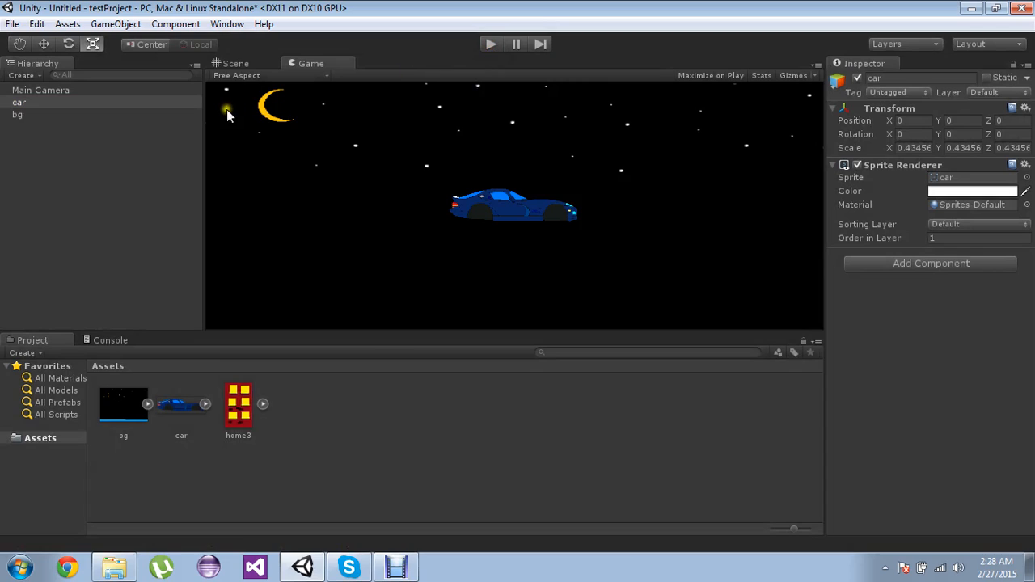
pyautogui.click(240, 64)
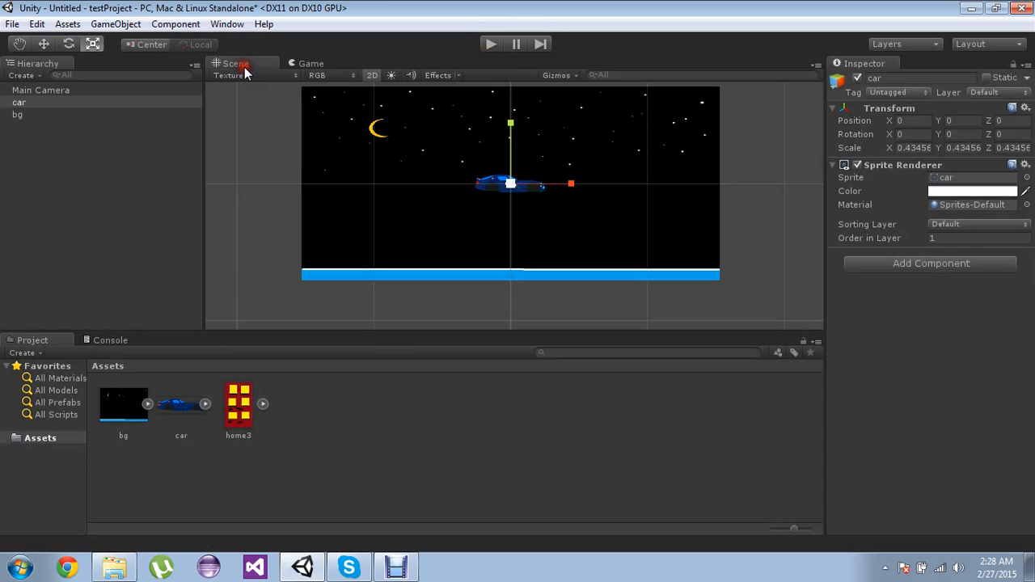
# Import the spike picture from the Pictures library and add it to the scene as an object
pyautogui.click(29, 116)
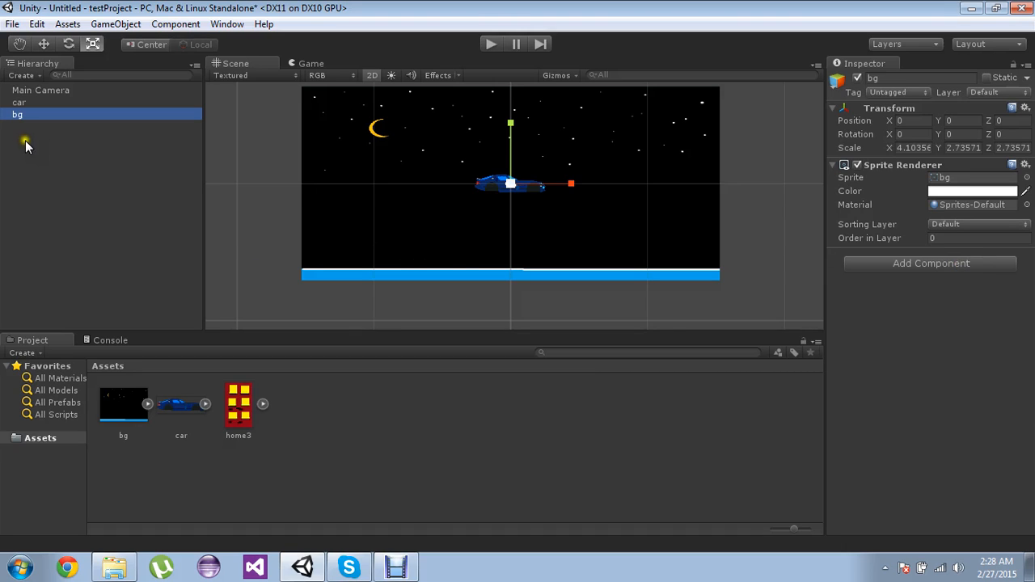
pyautogui.rightClick(317, 422)
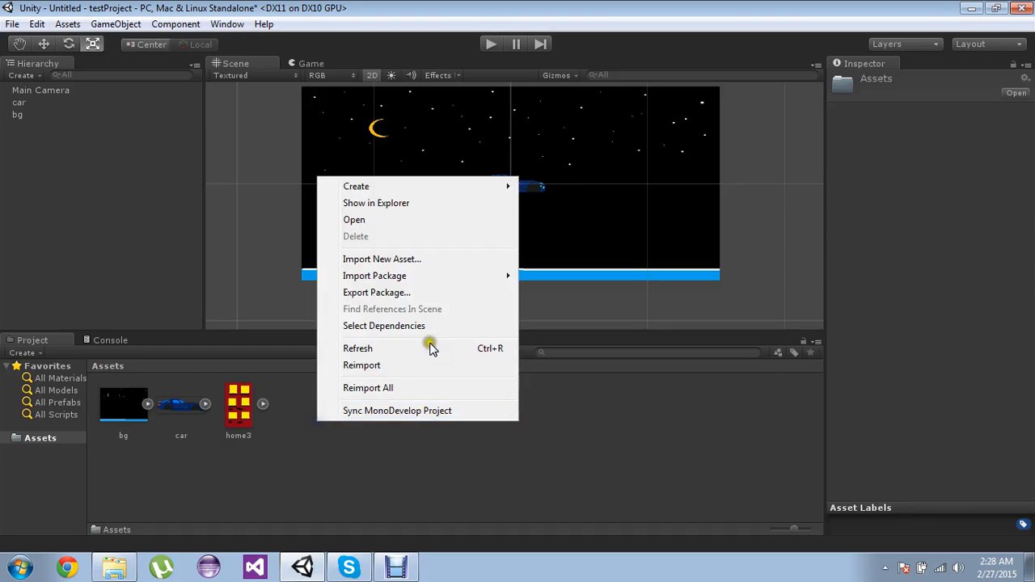
pyautogui.click(423, 262)
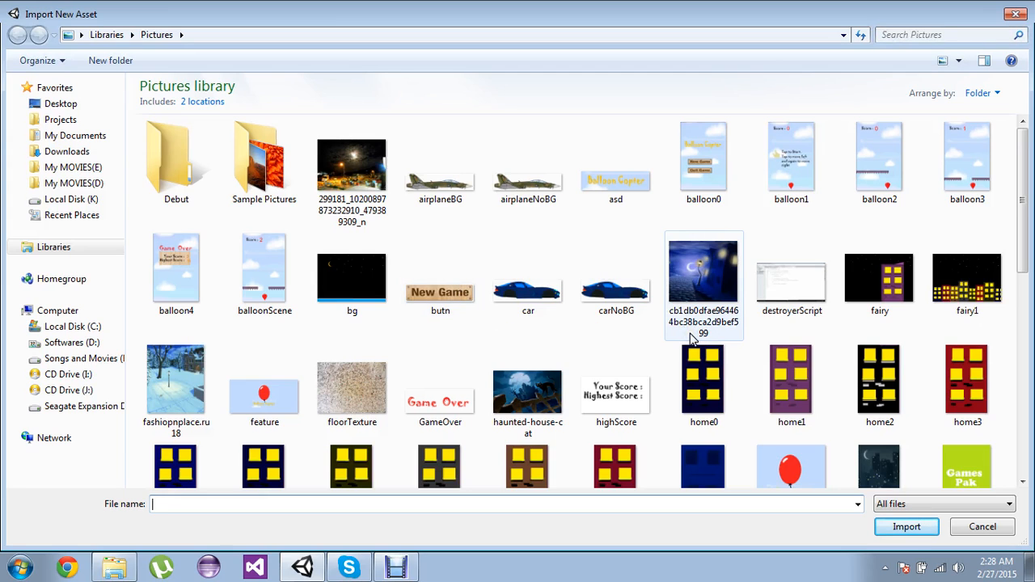
pyautogui.moveTo(1020, 234); pyautogui.dragTo(1020, 415)
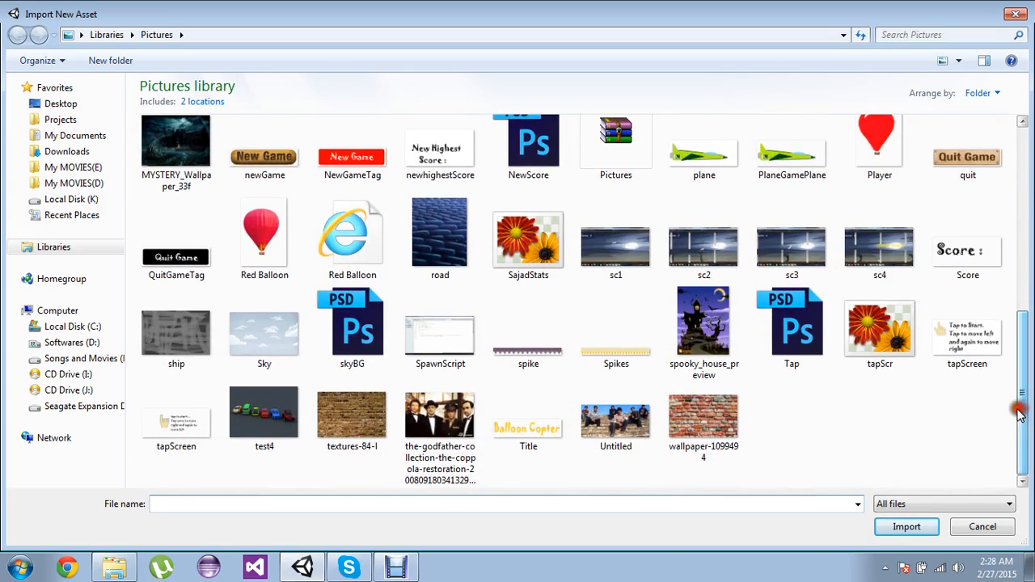
pyautogui.doubleClick(542, 361)
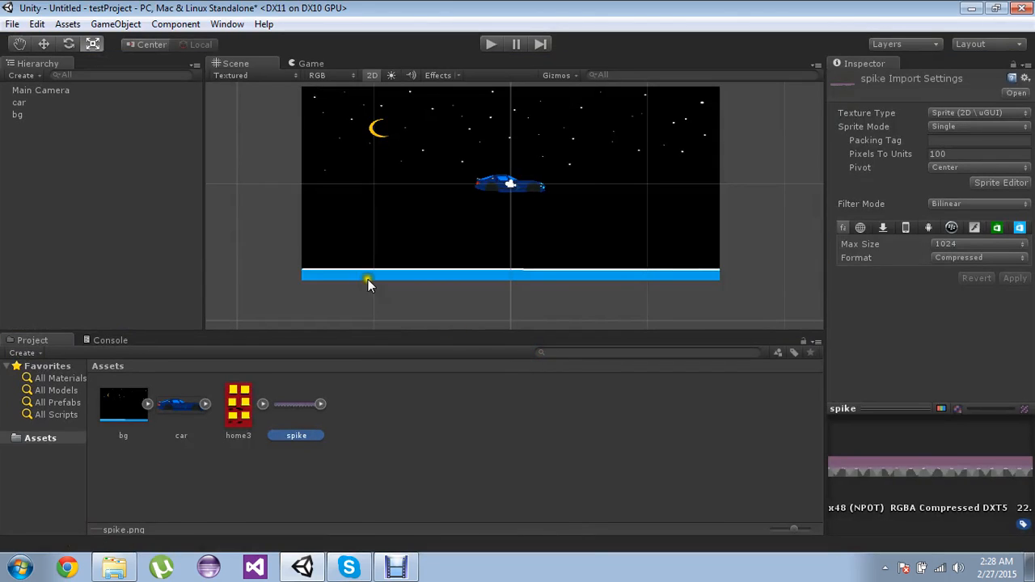
pyautogui.moveTo(296, 384); pyautogui.dragTo(74, 245)
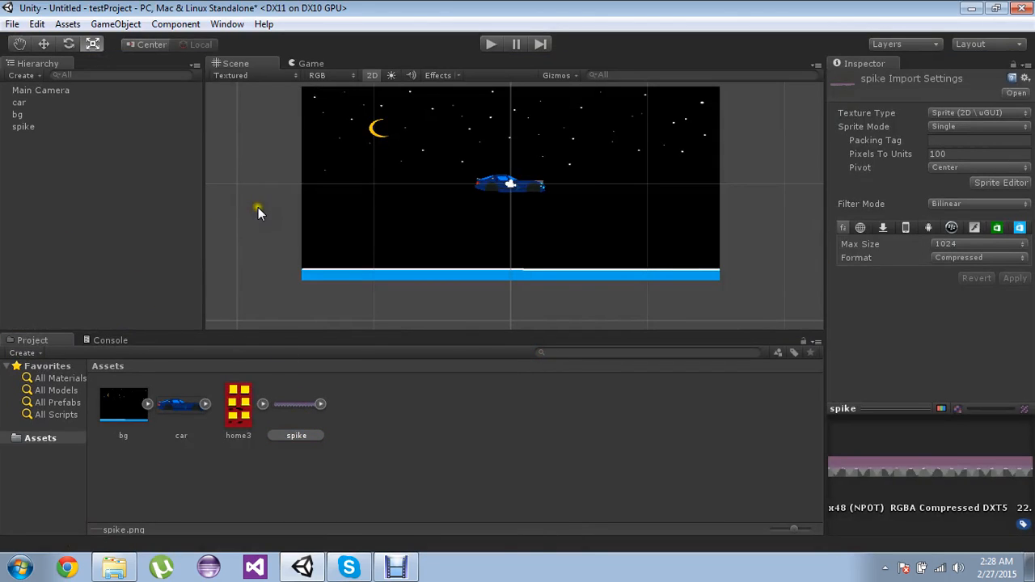
# Try scaling the spike object uniformly to about 3.56 and undo the scaling
pyautogui.click(29, 126)
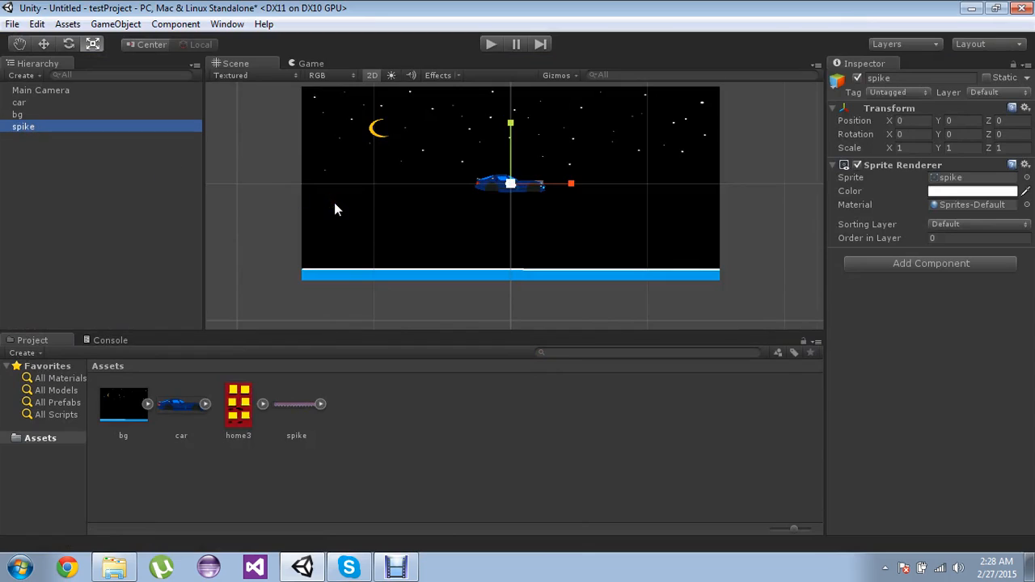
pyautogui.press('f')
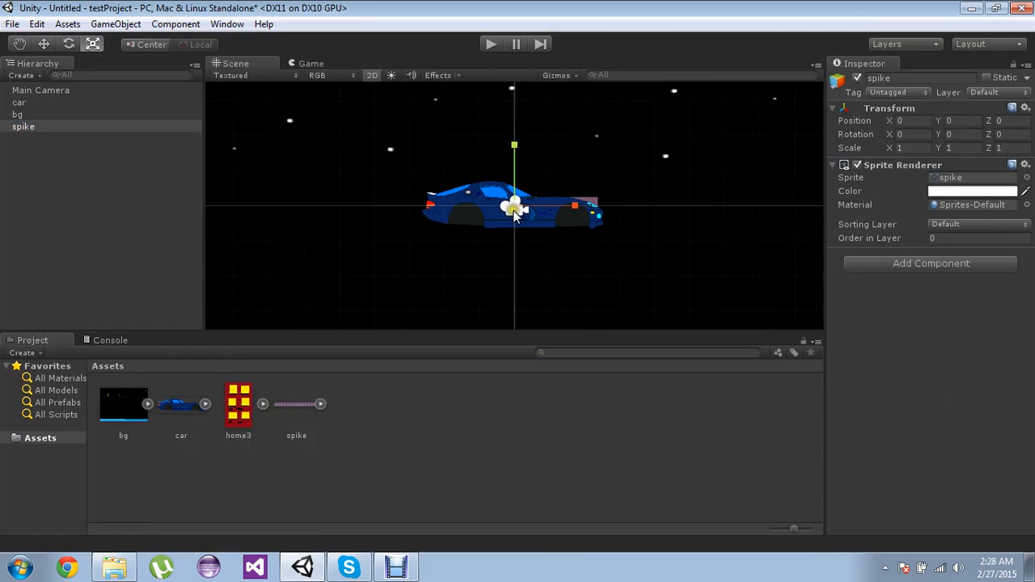
pyautogui.moveTo(518, 207); pyautogui.dragTo(693, 142)
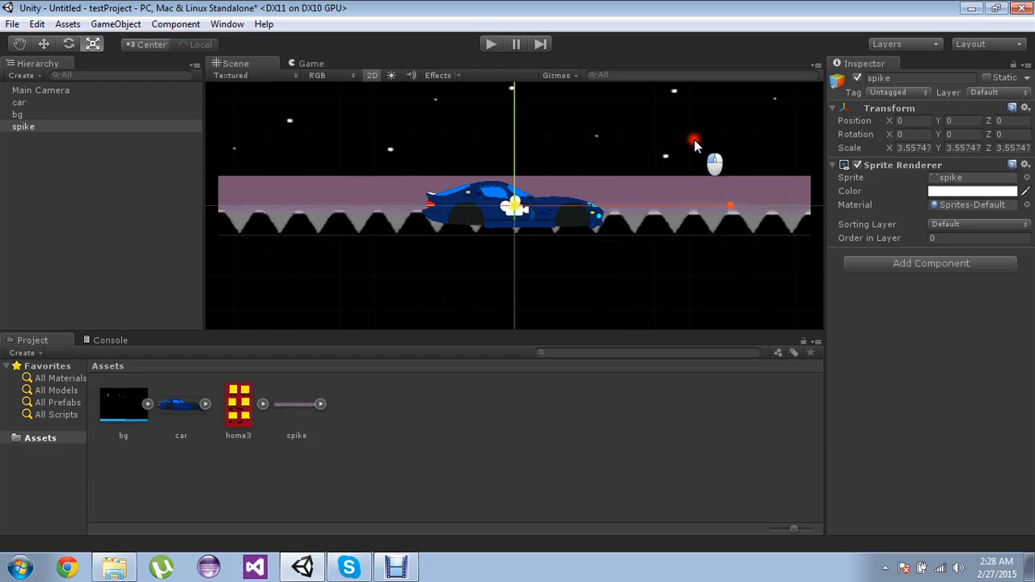
pyautogui.hotkey('ctrl', 'z')
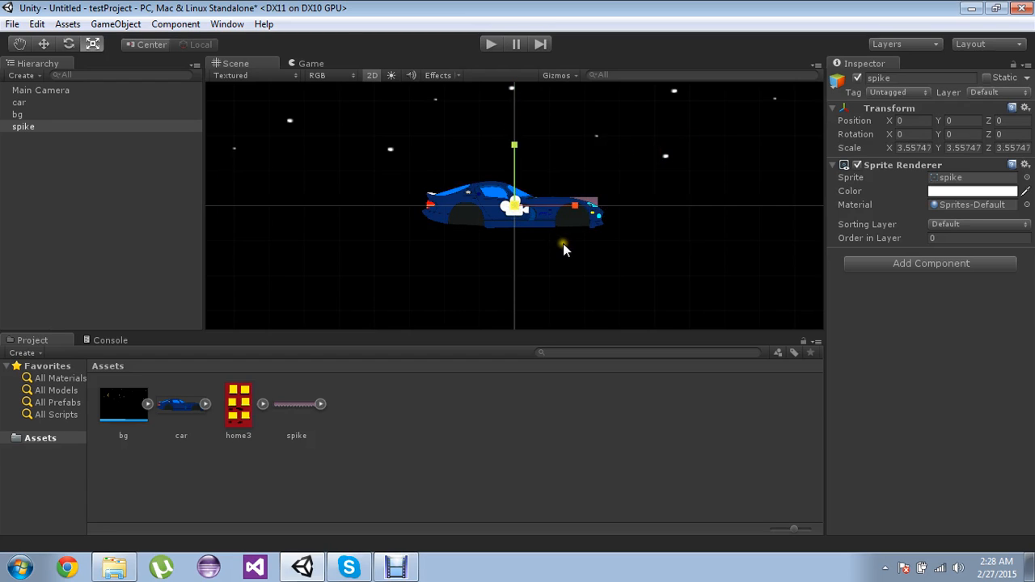
pyautogui.scroll(-4, 386, 250)
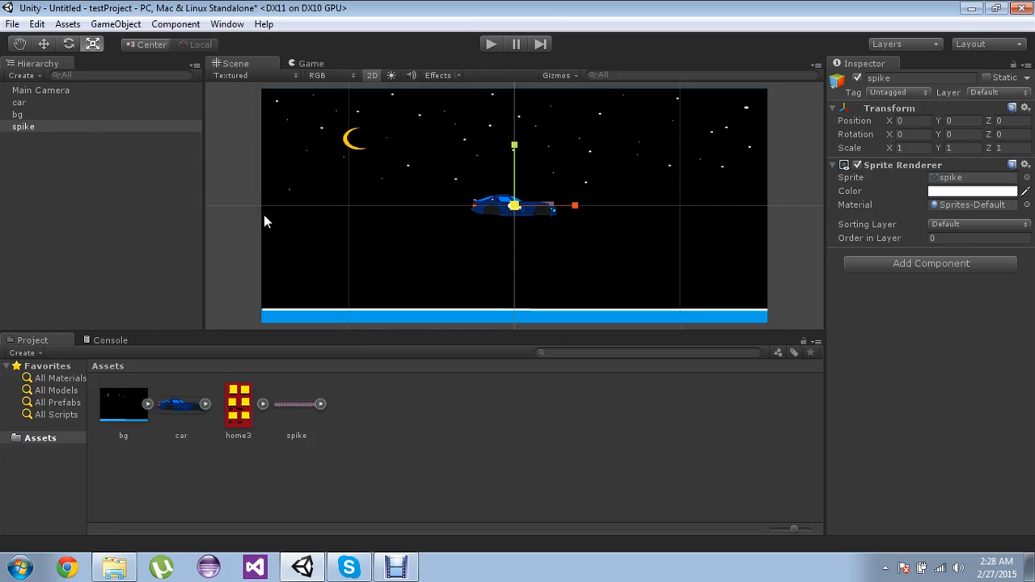
# Try moving the car off the background to about X -29.03, Y -0.32, locate it in the scene, and undo the move
pyautogui.click(34, 103)
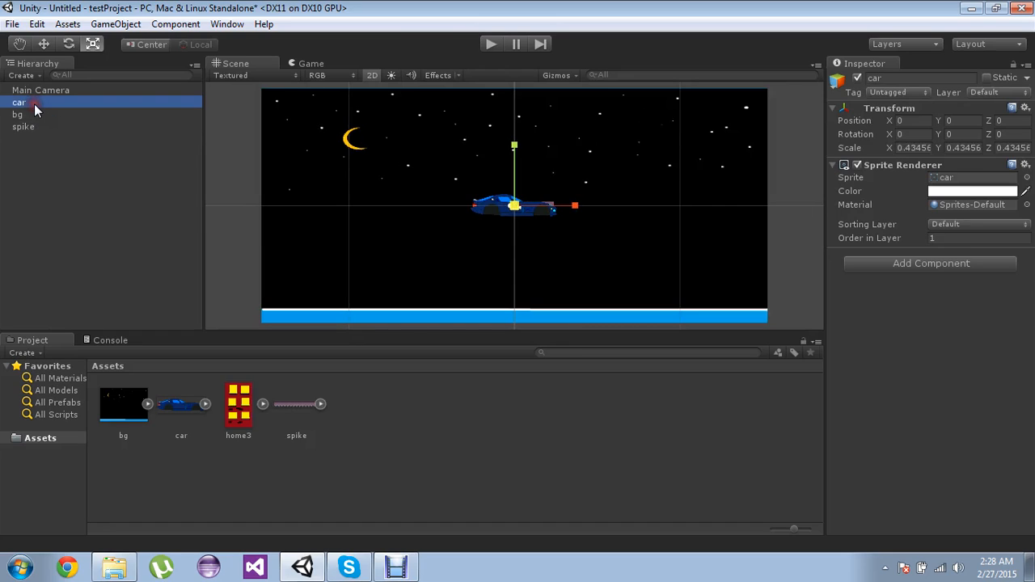
pyautogui.click(500, 212)
pyautogui.click(82, 205)
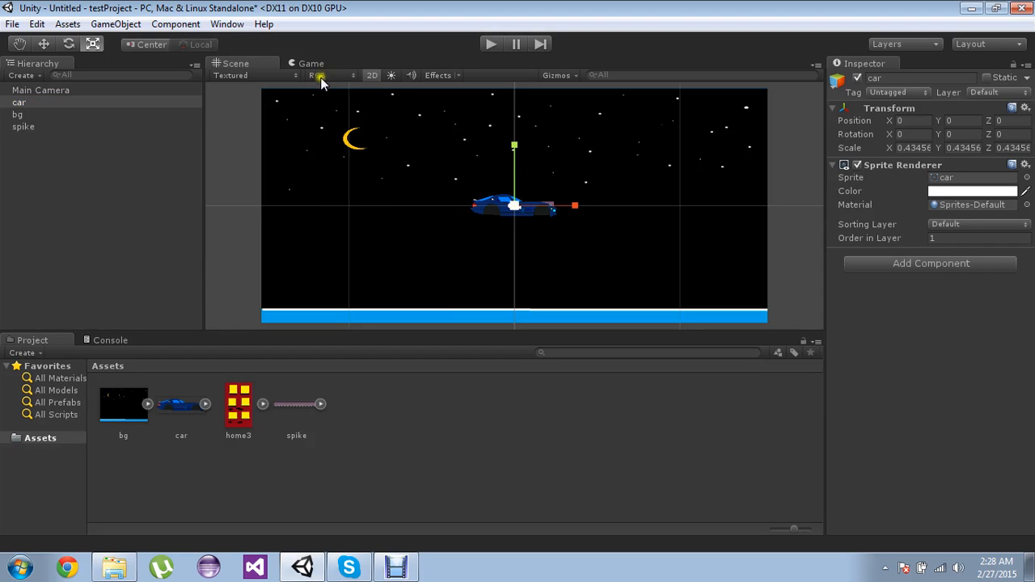
pyautogui.click(44, 44)
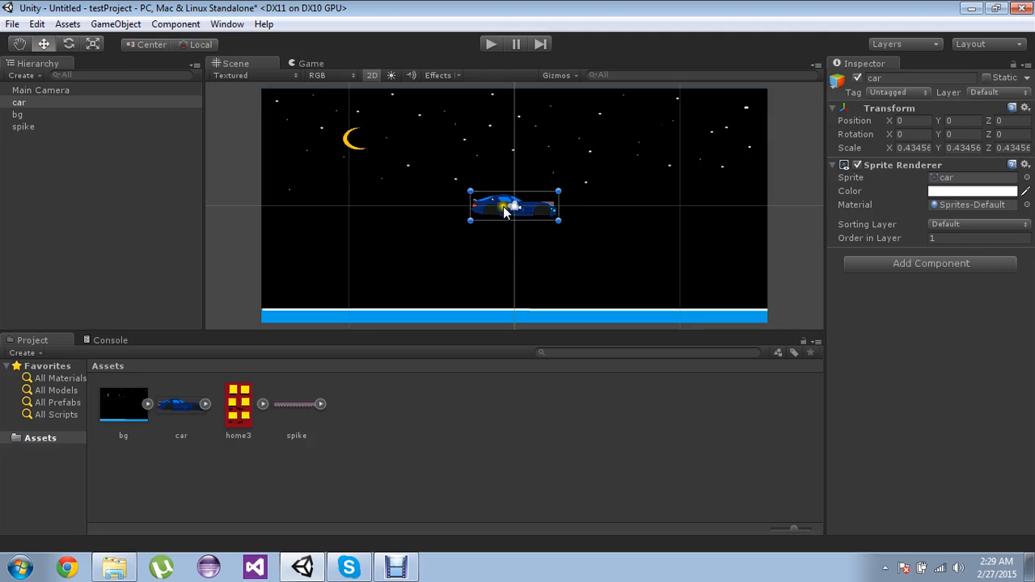
pyautogui.moveTo(506, 207); pyautogui.dragTo(89, 242)
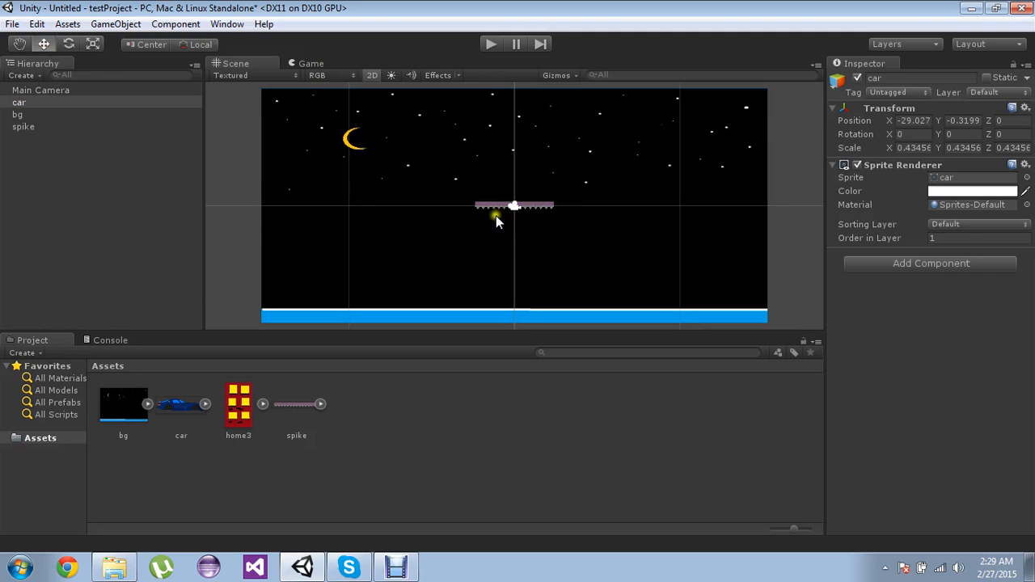
pyautogui.click(42, 97)
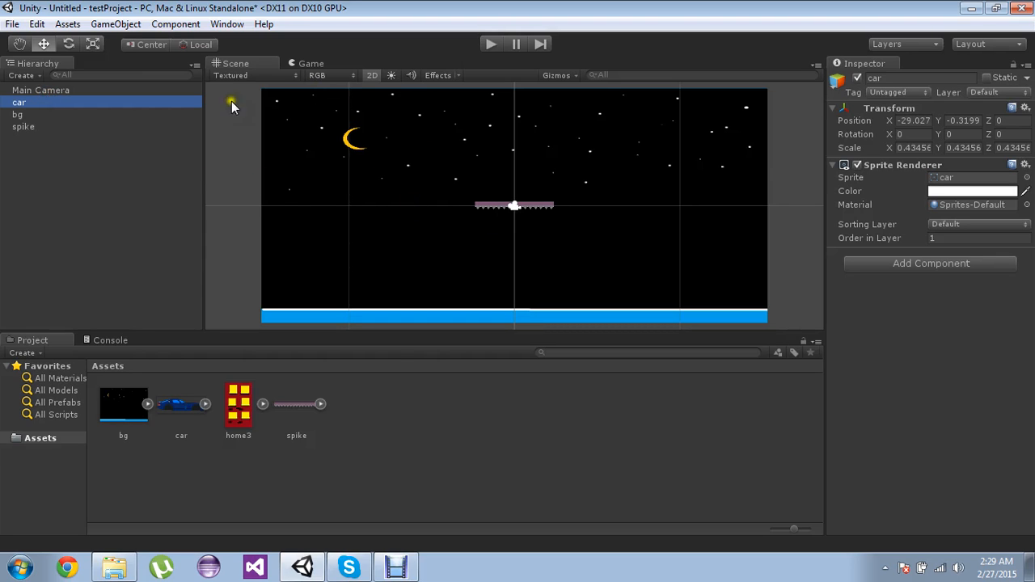
pyautogui.press('f')
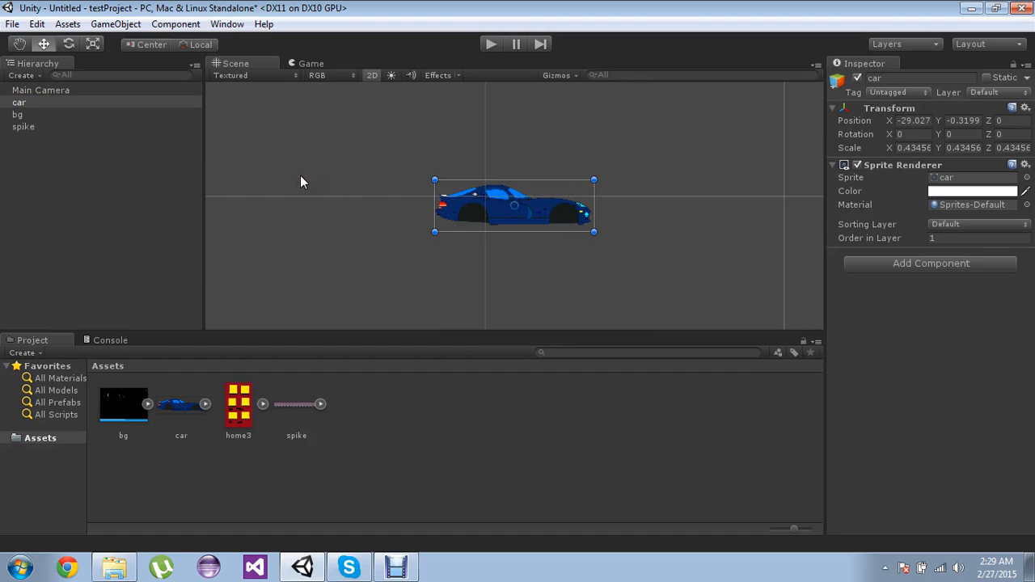
pyautogui.hotkey('ctrl', 'z')
pyautogui.click(244, 114)
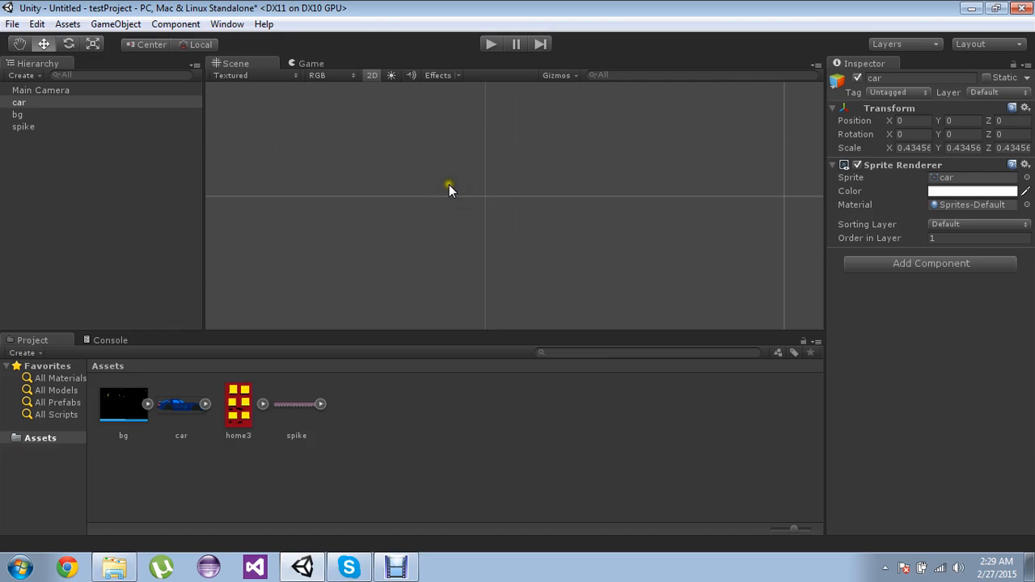
pyautogui.press('f')
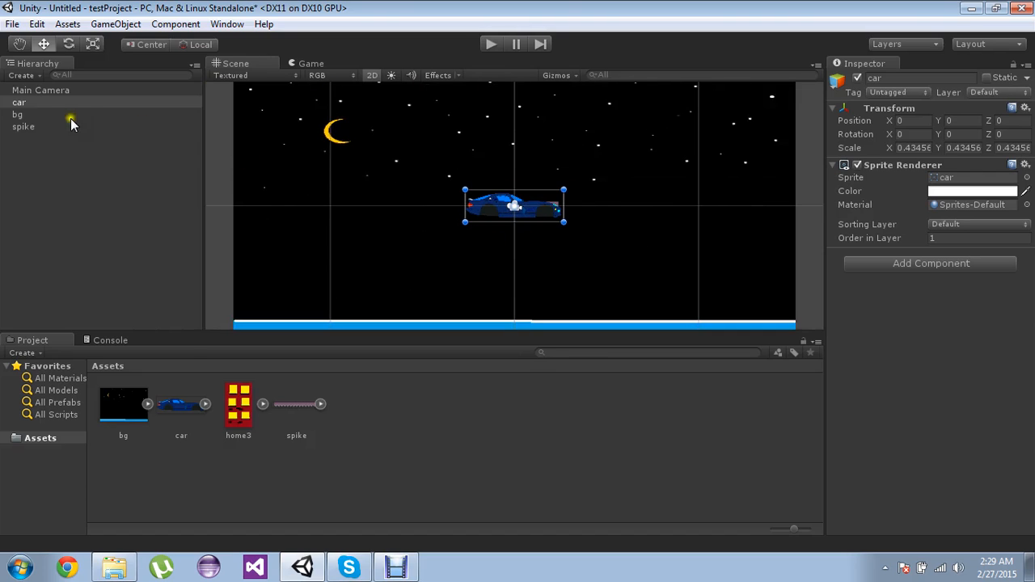
# Scale the spike object to about 11.87 in X and 2.19 in Y and Z so it stretches beyond the background's width
pyautogui.click(59, 129)
pyautogui.press('f')
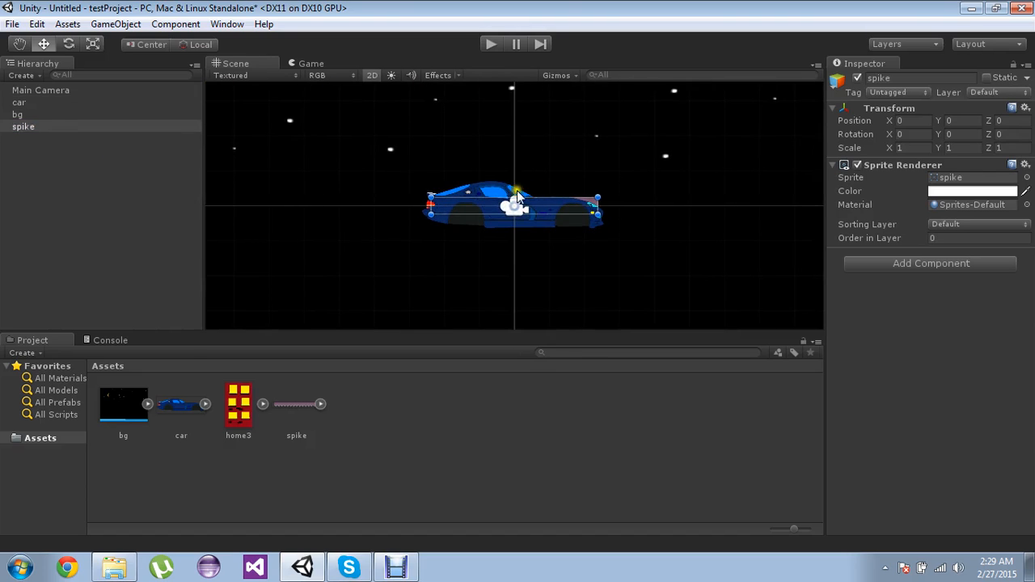
pyautogui.click(95, 45)
pyautogui.moveTo(515, 208); pyautogui.dragTo(837, 208)
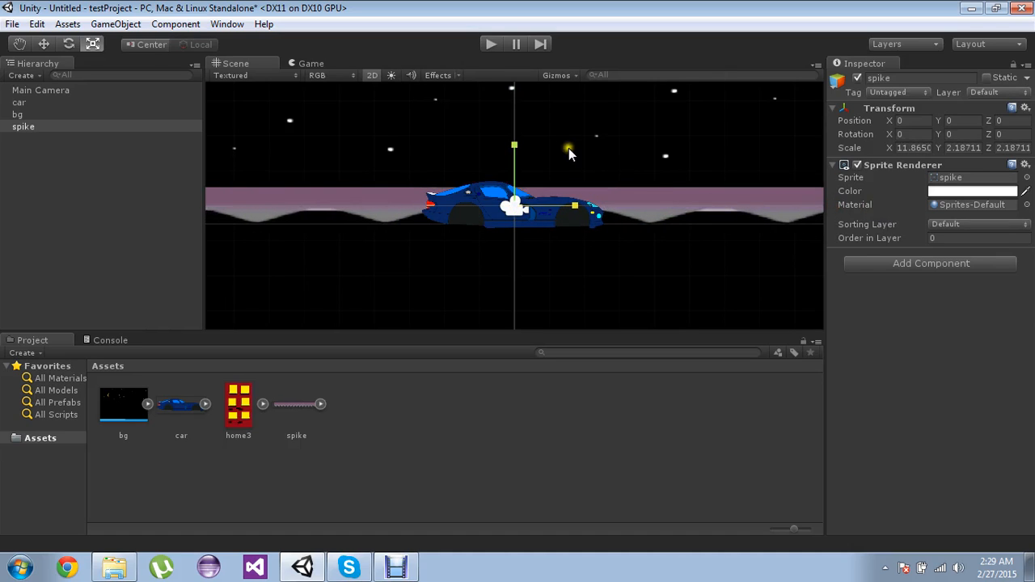
pyautogui.scroll(-5, 492, 183)
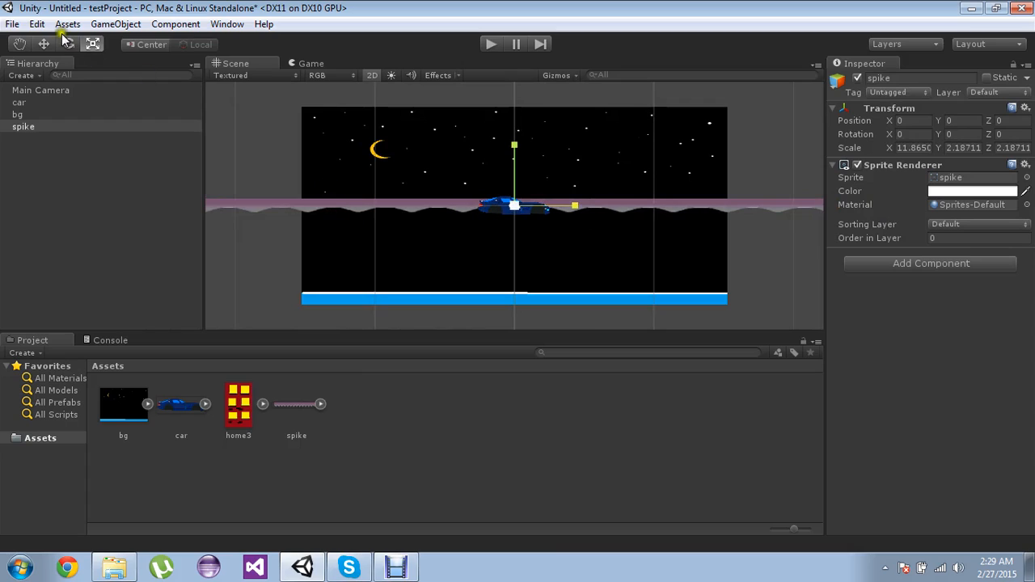
# Move the spike strip below the car to about X 0.65, Y -3.69, checking its placement in the Game view
pyautogui.click(44, 44)
pyautogui.moveTo(566, 208); pyautogui.dragTo(591, 243)
pyautogui.click(309, 63)
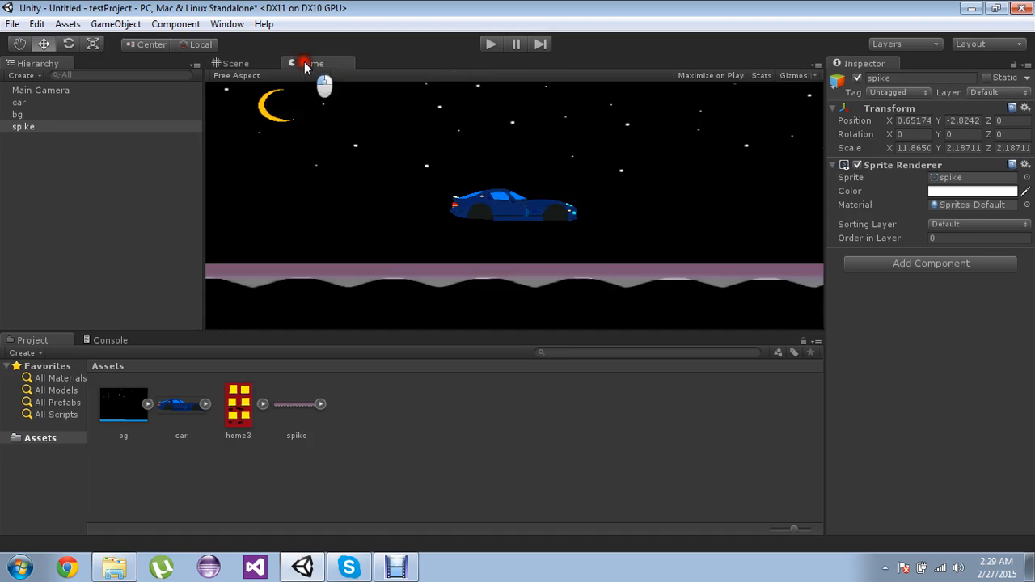
pyautogui.click(244, 64)
pyautogui.moveTo(623, 244); pyautogui.dragTo(624, 253)
pyautogui.click(312, 65)
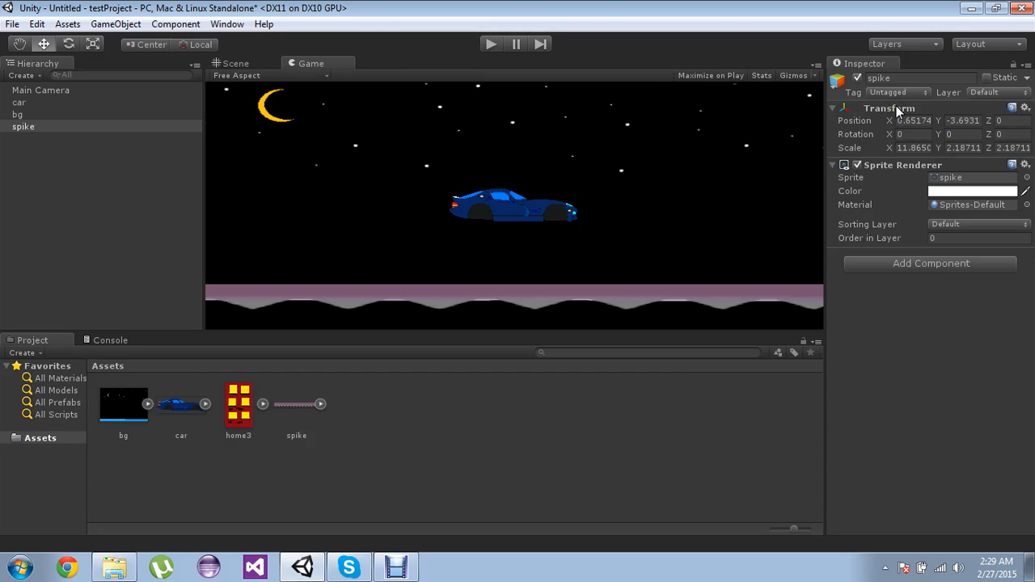
# Toggle the spike's Sprite Renderer off and on, and compare the Sprite Renderer settings of the scene's sprite objects
pyautogui.click(857, 165)
pyautogui.click(857, 164)
pyautogui.click(127, 115)
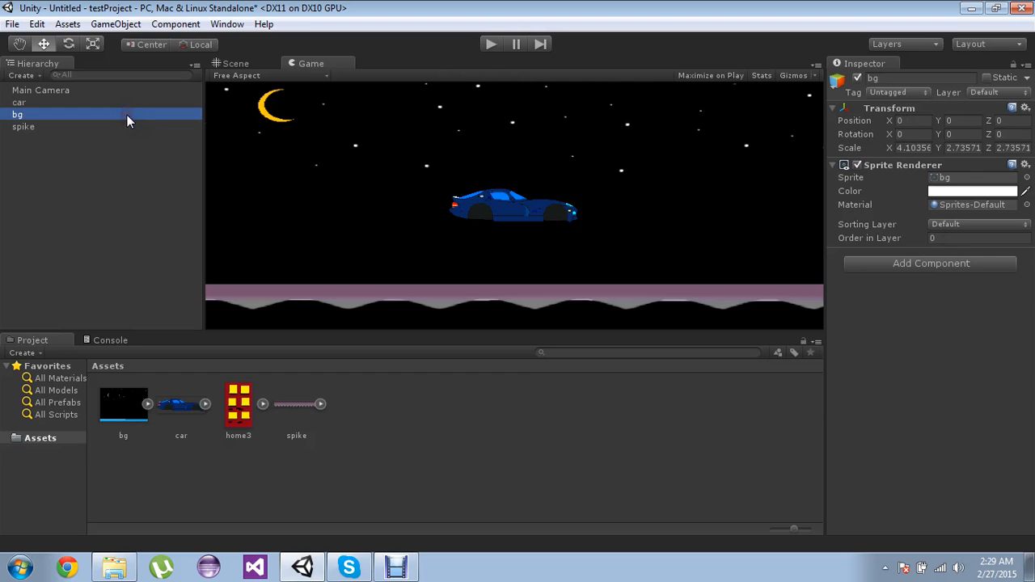
pyautogui.click(127, 126)
pyautogui.click(118, 113)
pyautogui.click(118, 105)
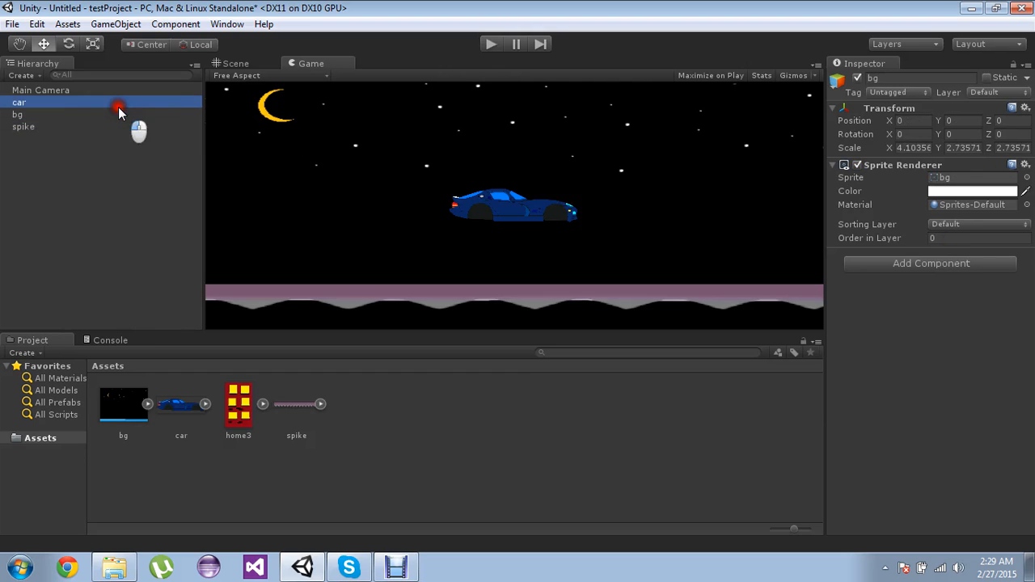
# Try 1 as the spike's Order in Layer and restore it to 0
pyautogui.click(122, 128)
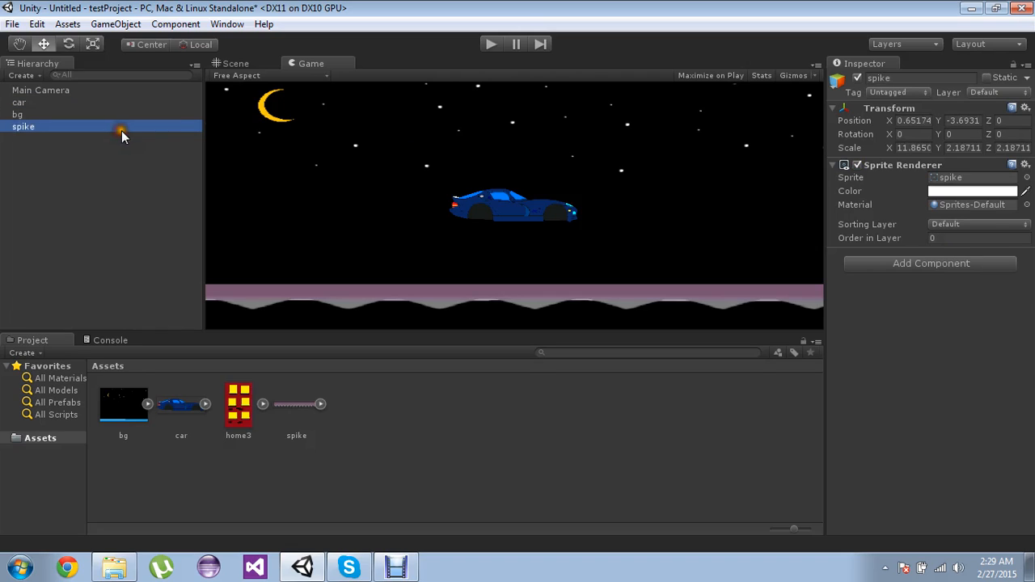
pyautogui.click(971, 237)
pyautogui.write('1')
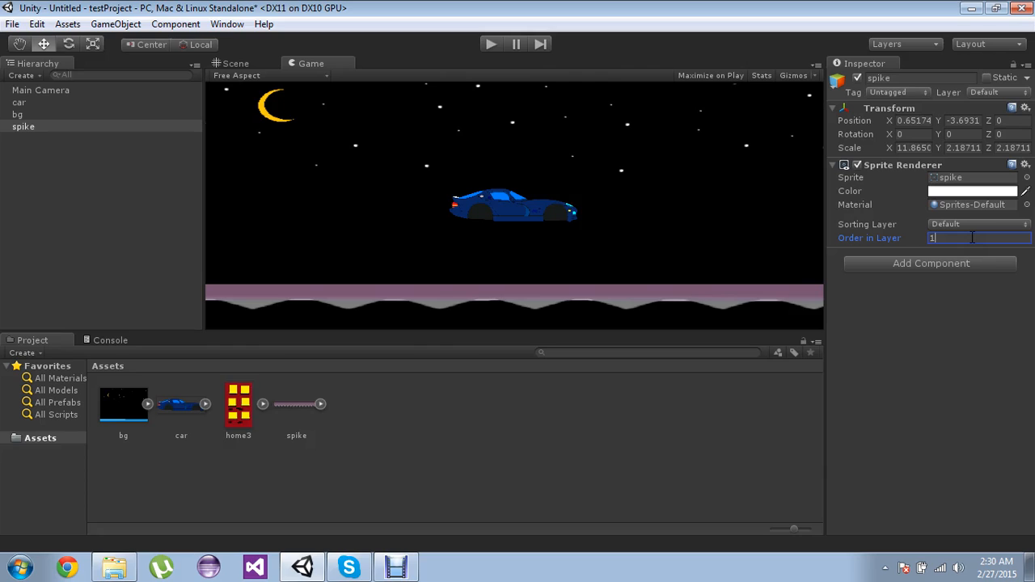
pyautogui.press('BackSpace')
pyautogui.write('0')
# Delete the bg object in the Scene view, add the bg sprite again, and scale it uniformly to about 2.31
pyautogui.click(49, 115)
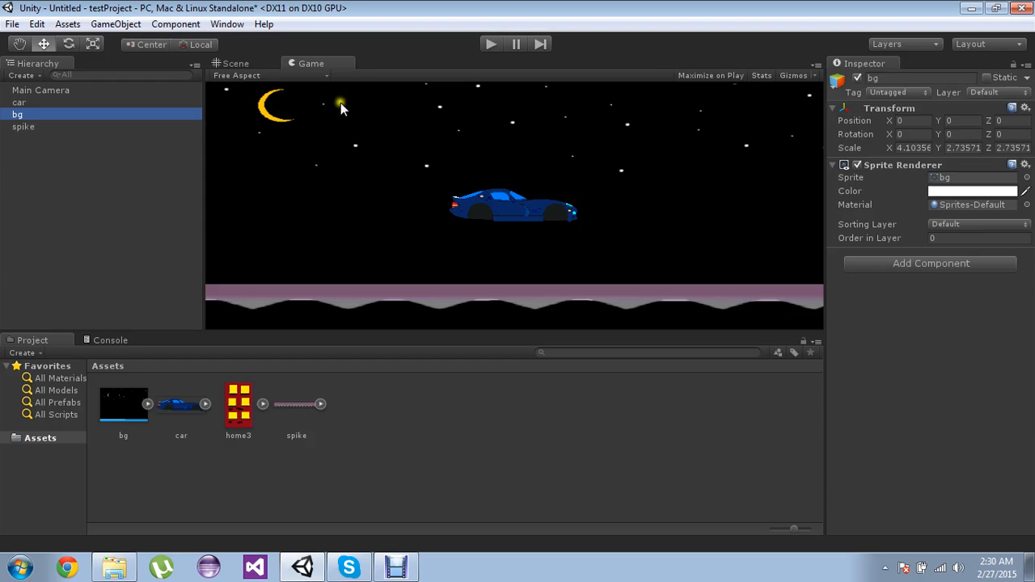
pyautogui.click(237, 63)
pyautogui.click(75, 127)
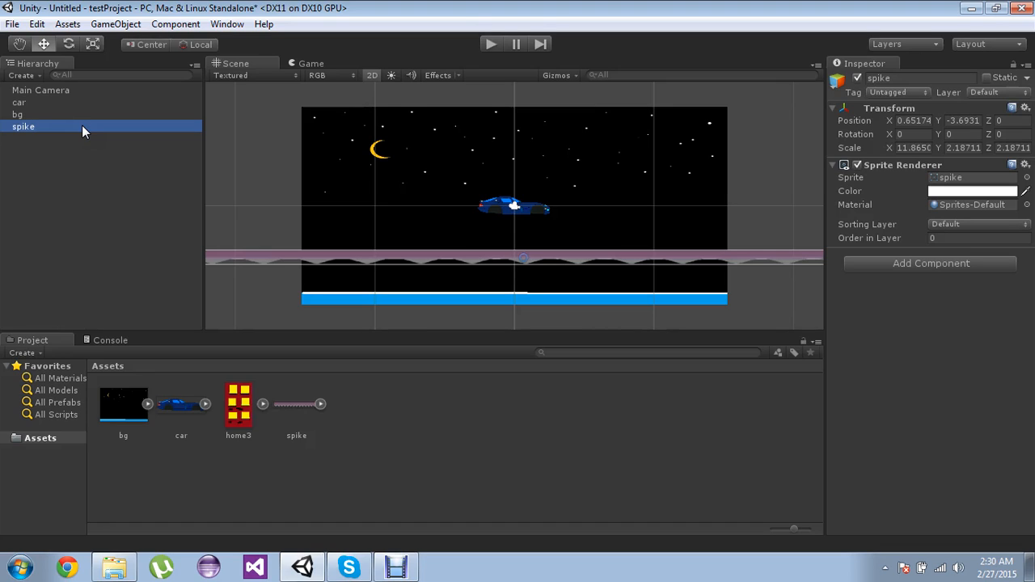
pyautogui.click(39, 113)
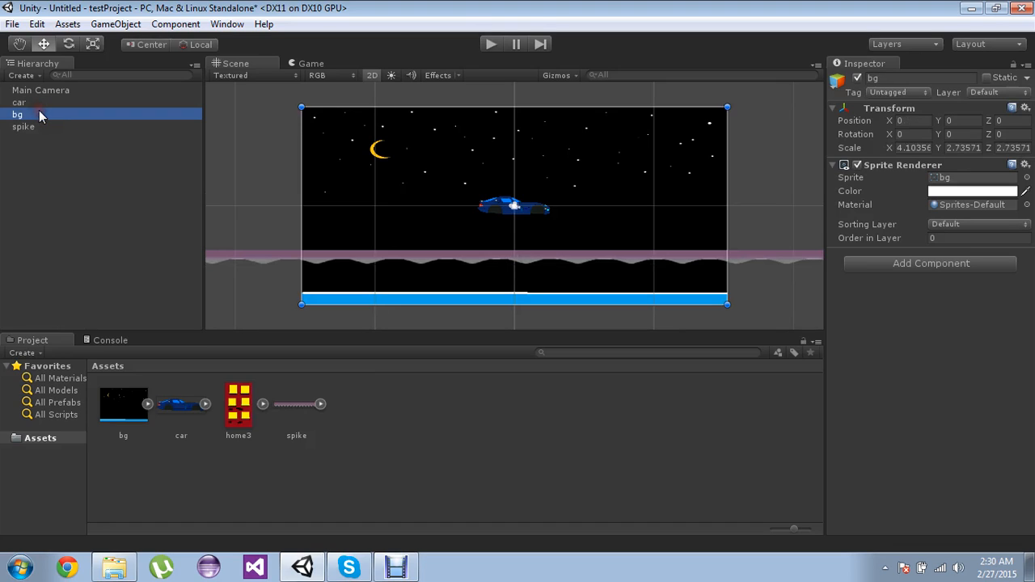
pyautogui.press('Delete')
pyautogui.moveTo(113, 402); pyautogui.dragTo(105, 263)
pyautogui.click(93, 43)
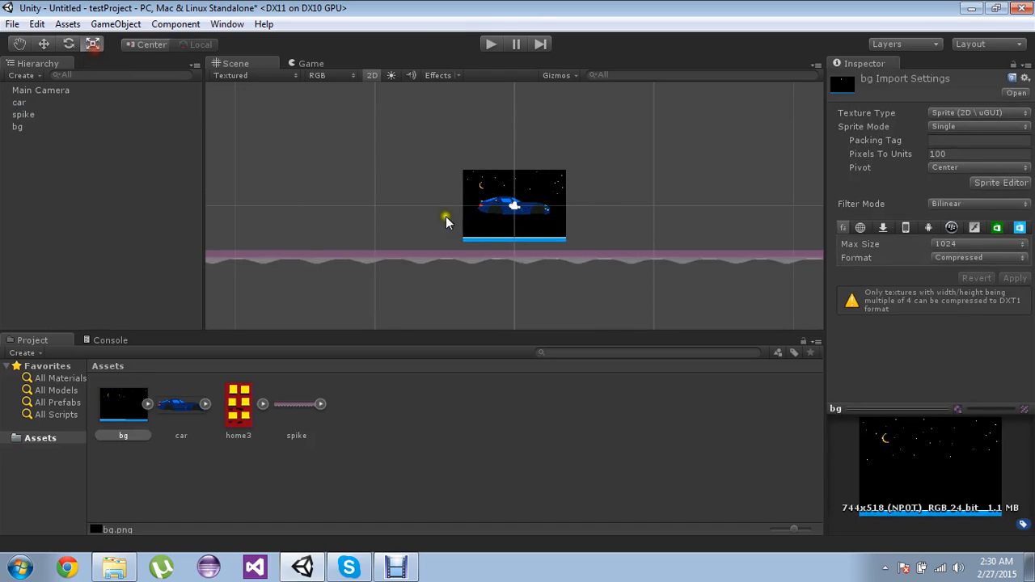
pyautogui.click(542, 191)
pyautogui.moveTo(515, 205); pyautogui.dragTo(597, 153)
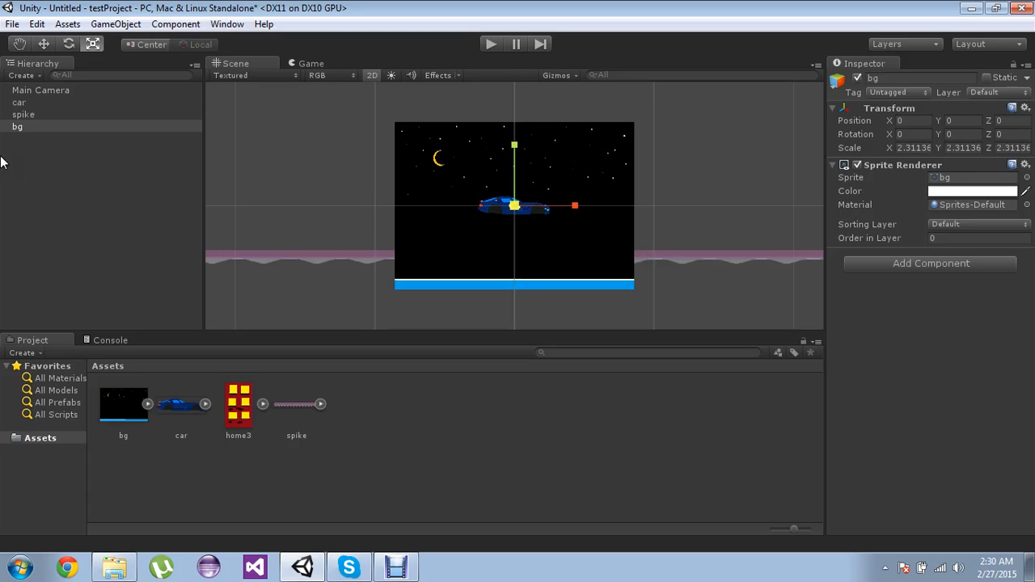
# Check the Order in Layer of bg and spike, and undo the background's replacement back to the original stretched bg
pyautogui.click(1002, 237)
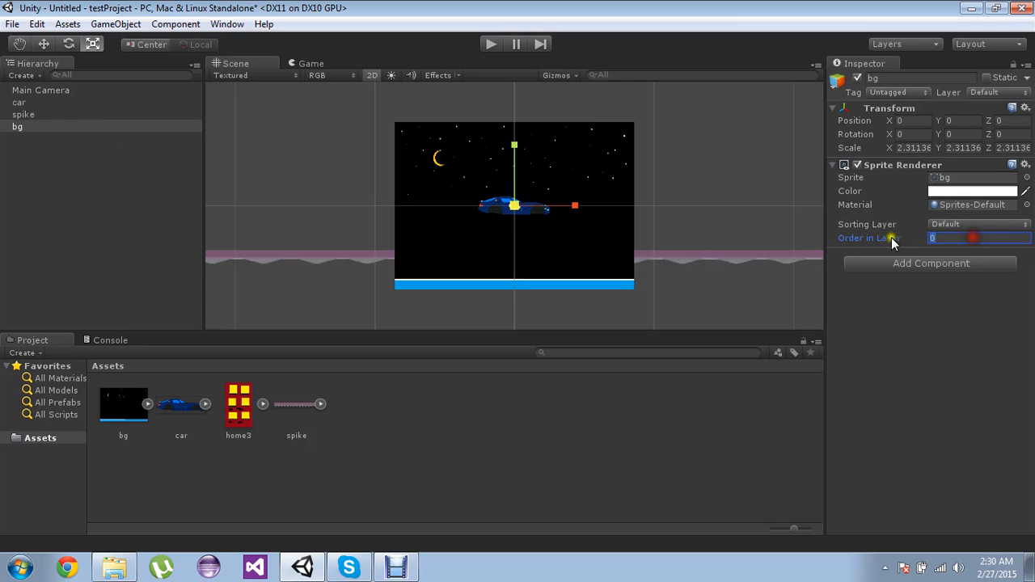
pyautogui.click(32, 114)
pyautogui.click(1006, 238)
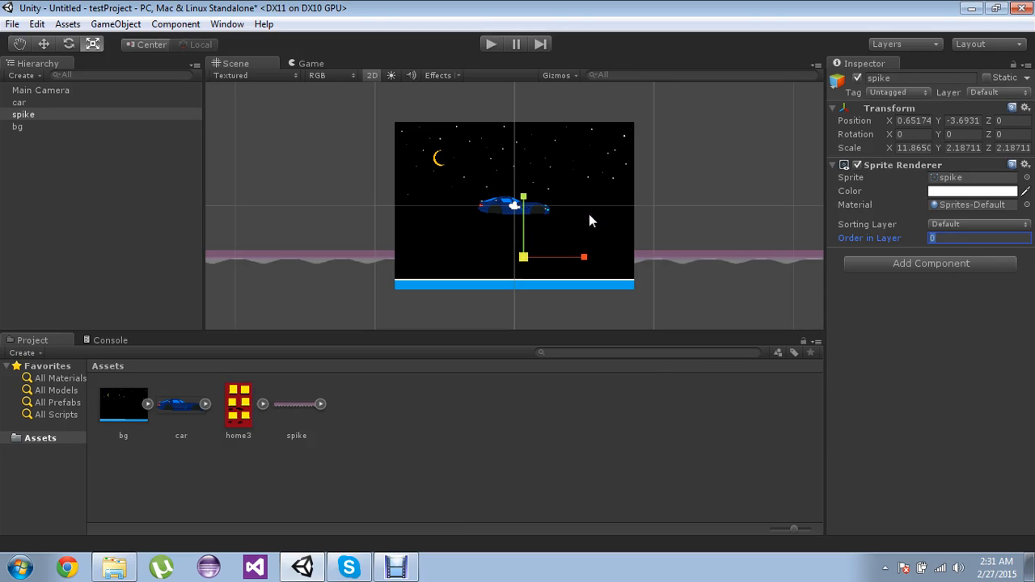
pyautogui.hotkey('ctrl', 'z')
pyautogui.hotkey('ctrl', 'z')
pyautogui.hotkey('ctrl', 'z')
pyautogui.hotkey('ctrl', 'z')
pyautogui.hotkey('ctrl', 'y')
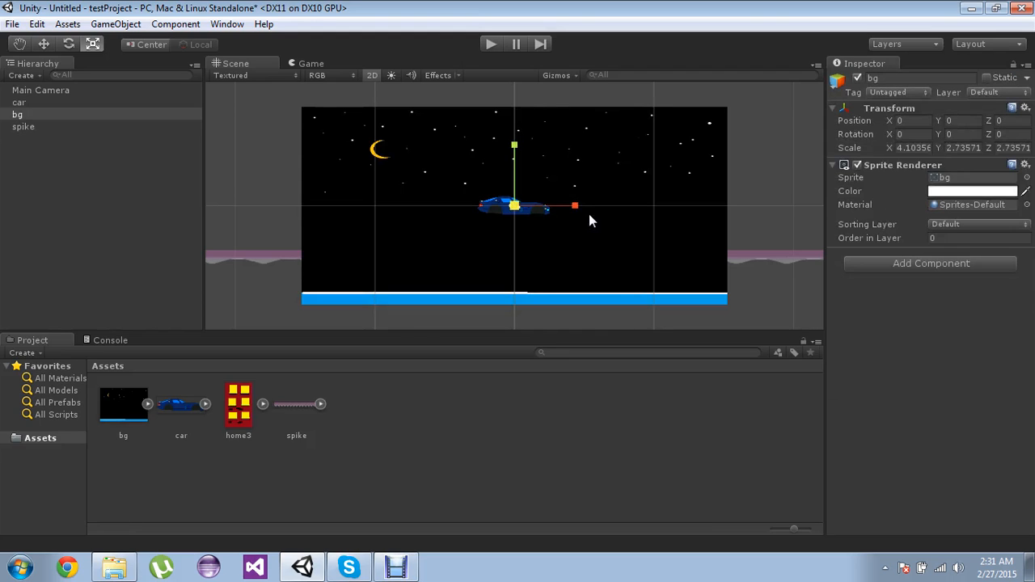
pyautogui.hotkey('ctrl', 'y')
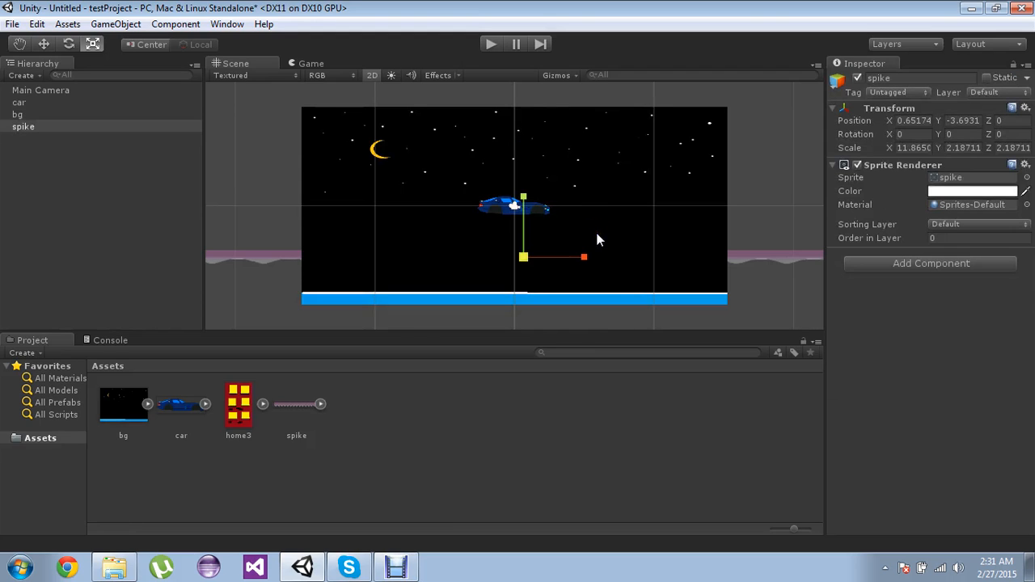
pyautogui.hotkey('ctrl', 'z')
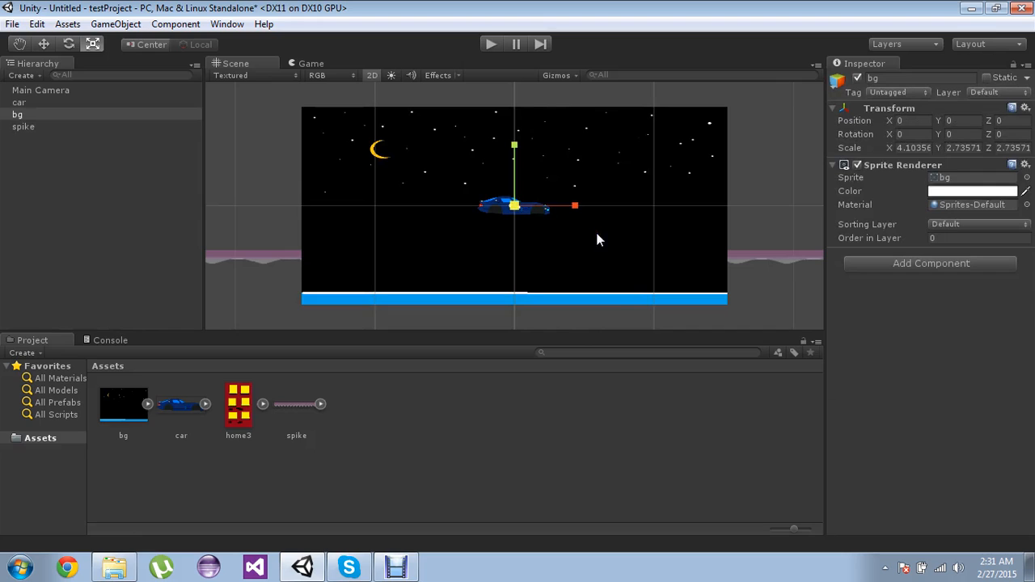
# Set the spike's Order in Layer to 1 and cancel saving the scene
pyautogui.click(160, 126)
pyautogui.click(954, 239)
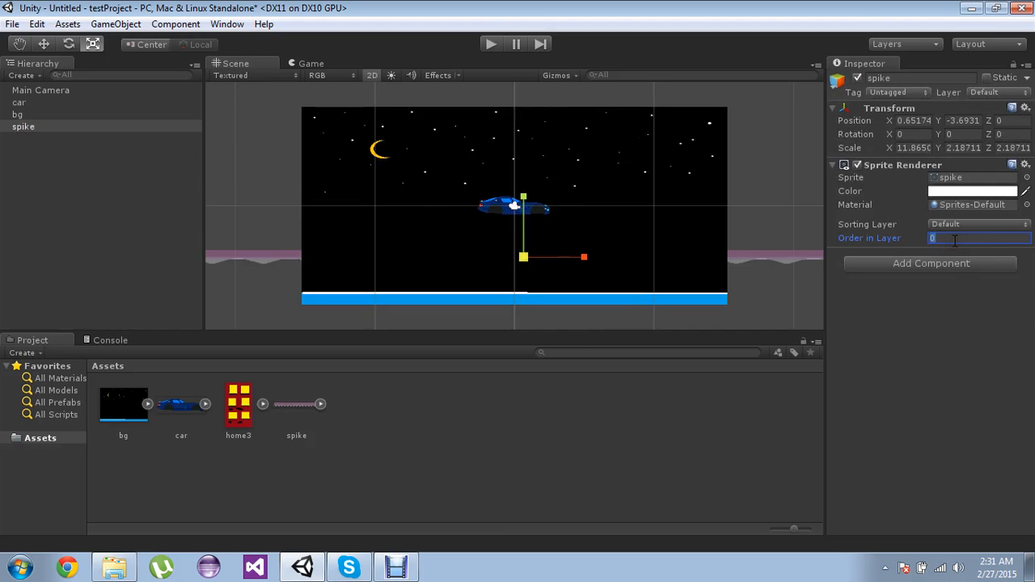
pyautogui.write('1')
pyautogui.hotkey('ctrl', 's')
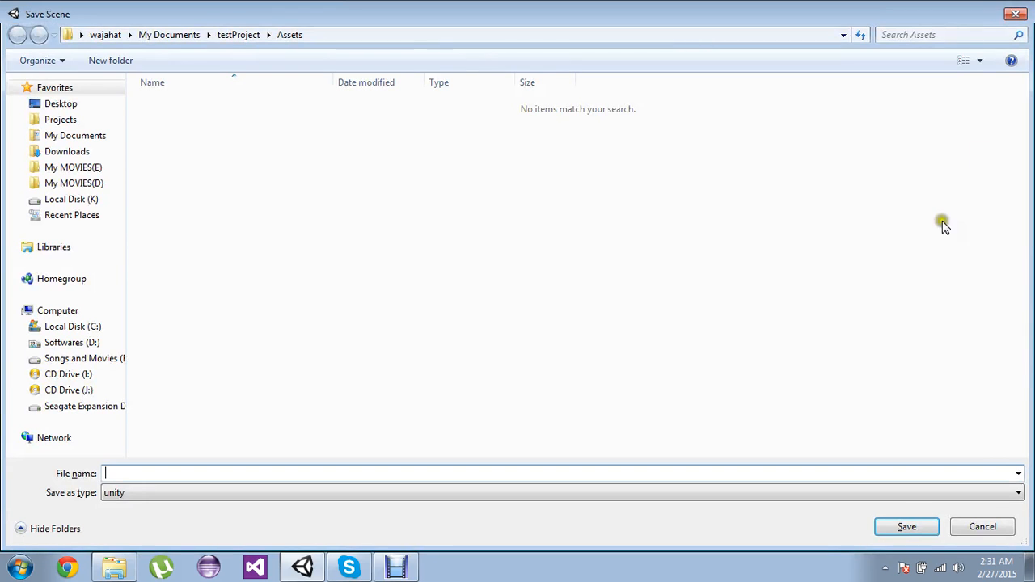
pyautogui.click(1017, 10)
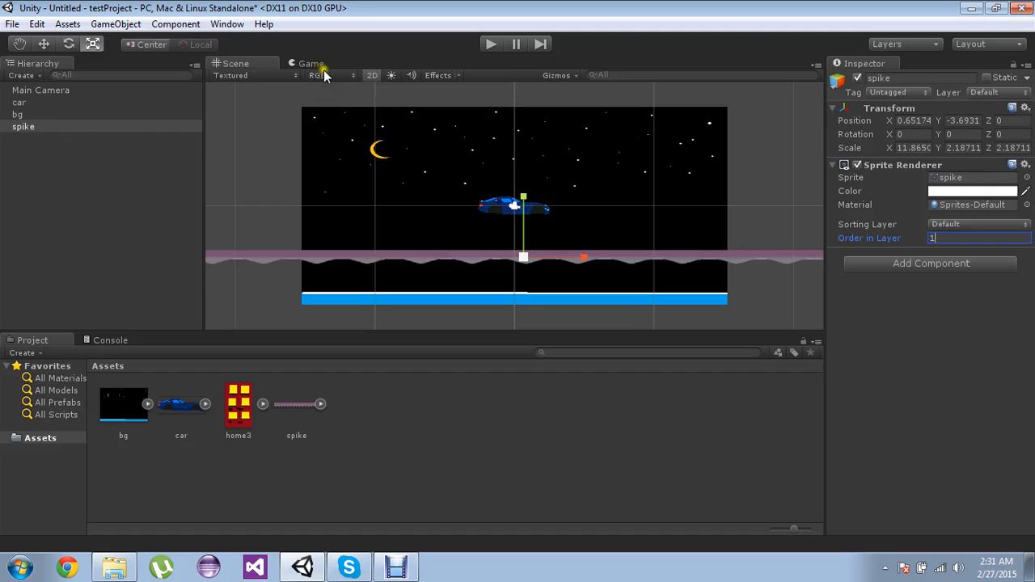
# Try a Box Collider 2D on the car, examine its outline around the sprite, and remove the component
pyautogui.click(35, 103)
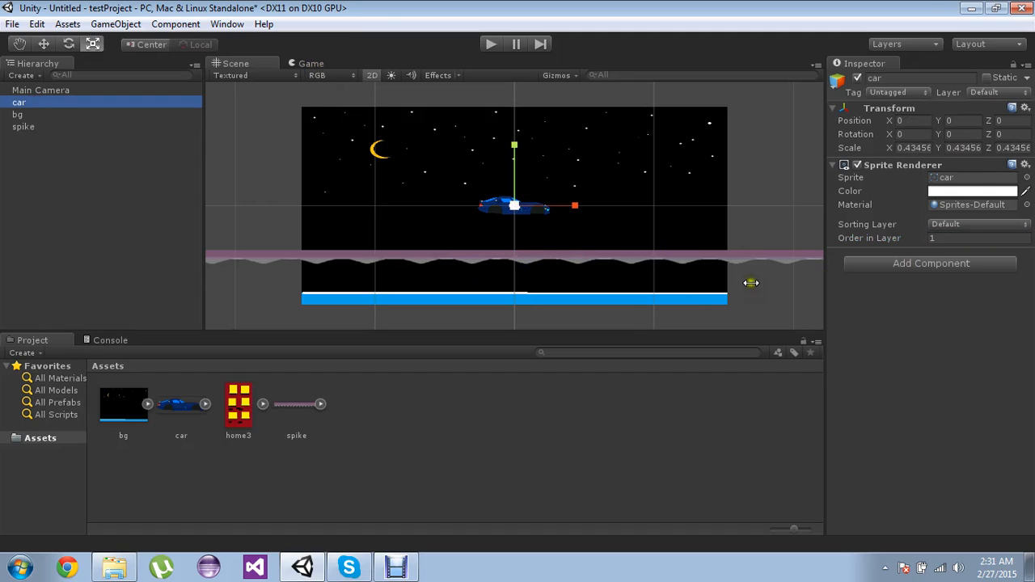
pyautogui.click(920, 266)
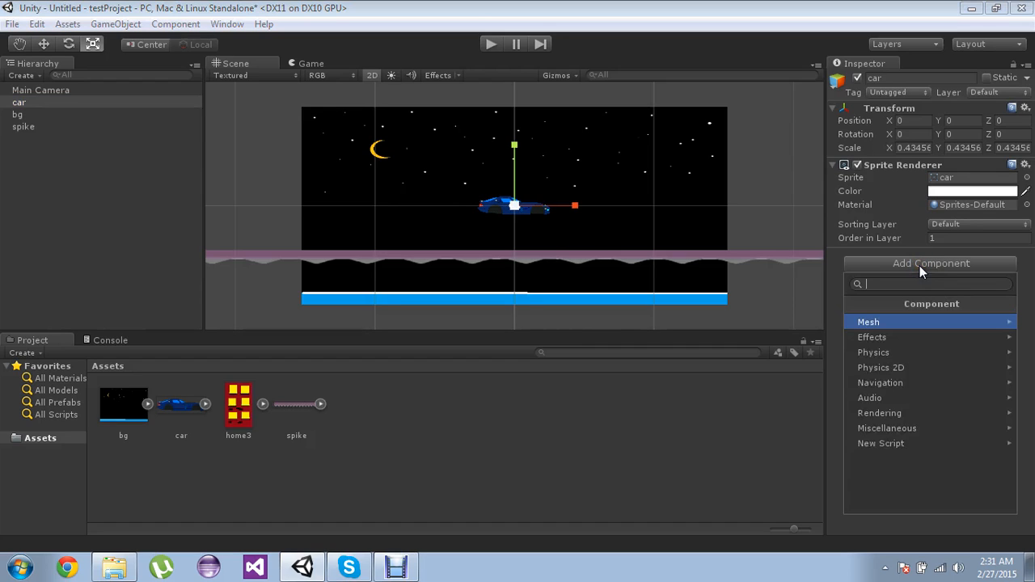
pyautogui.click(919, 265)
pyautogui.click(673, 400)
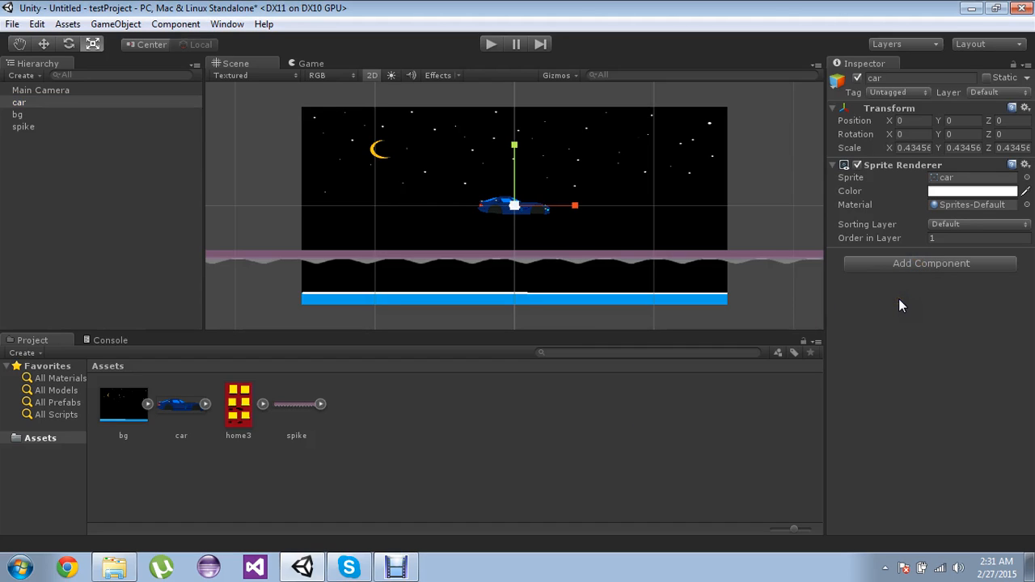
pyautogui.click(917, 265)
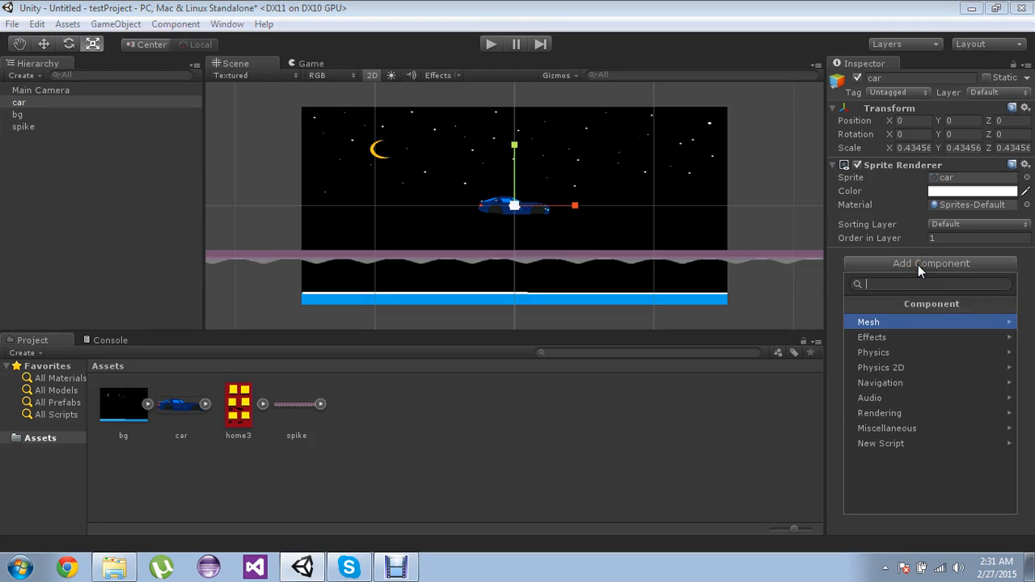
pyautogui.click(905, 371)
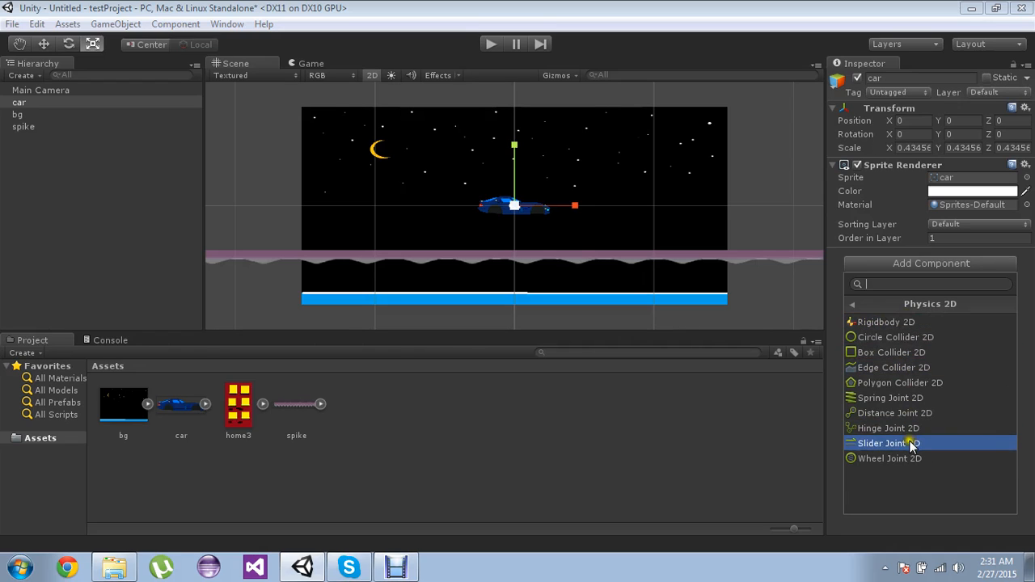
pyautogui.click(908, 352)
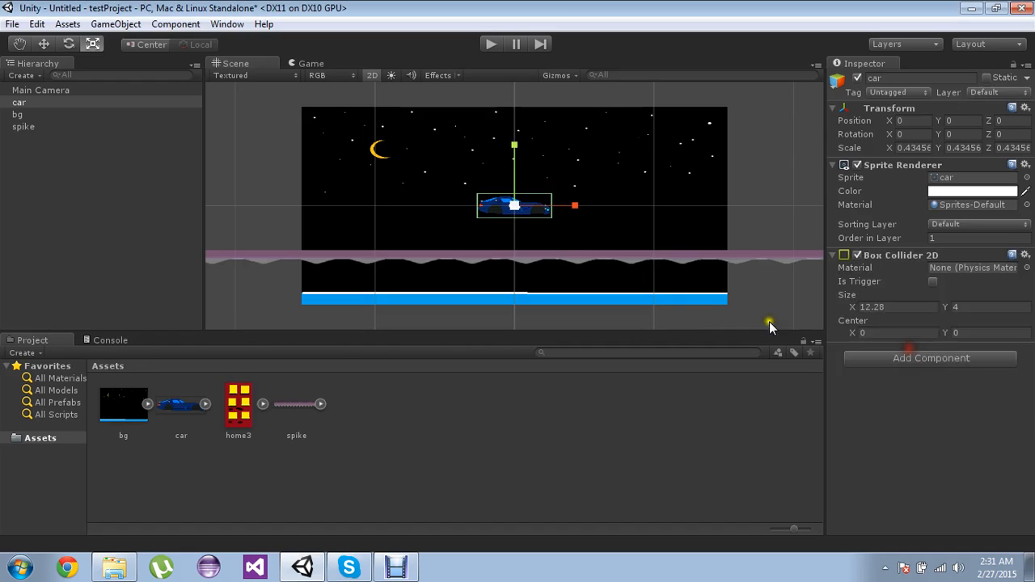
pyautogui.scroll(1, 531, 223)
pyautogui.scroll(4, 531, 223)
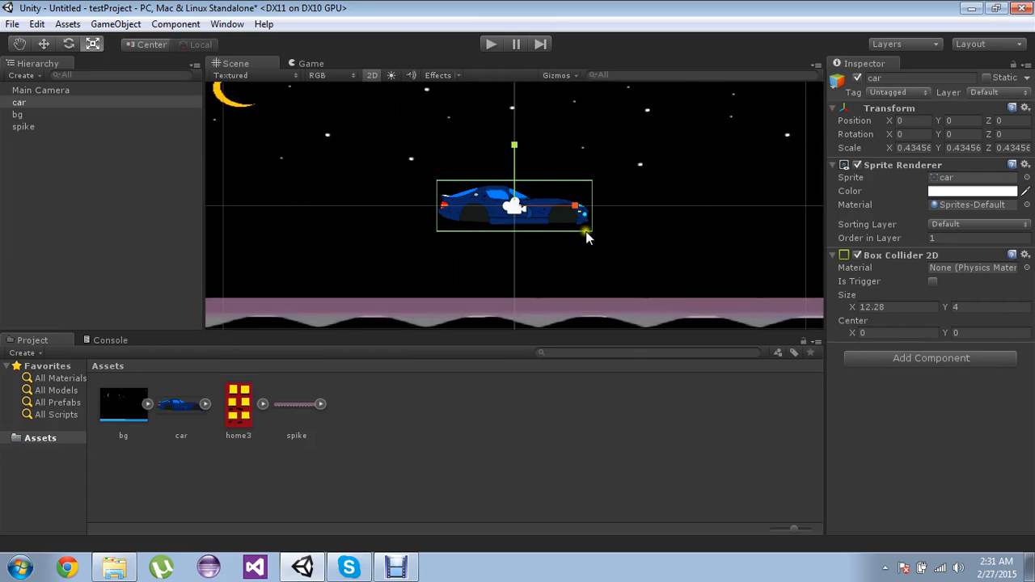
pyautogui.rightClick(930, 251)
pyautogui.click(954, 285)
# Try a Circle Collider 2D on the car and remove the component
pyautogui.click(931, 263)
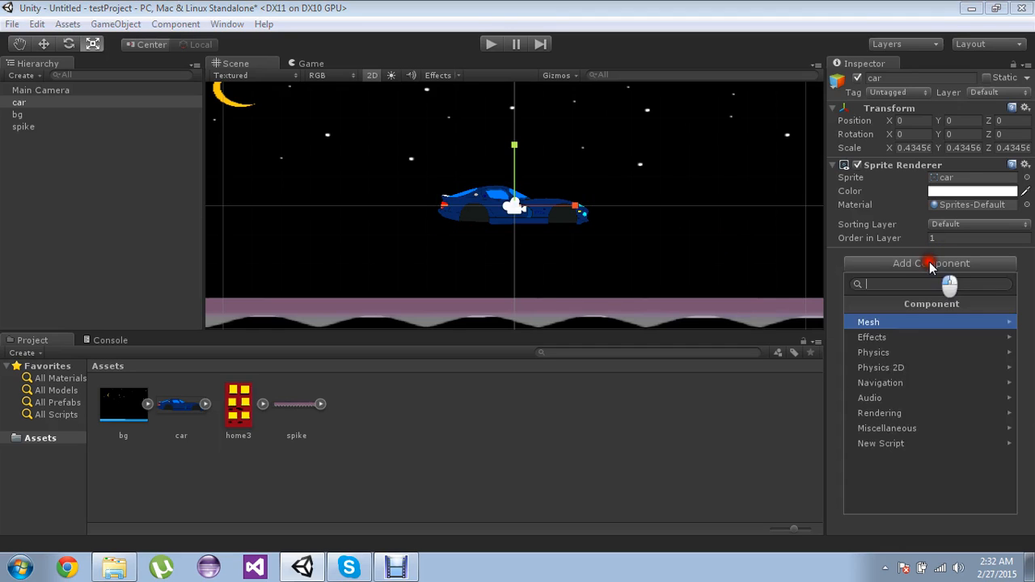
pyautogui.click(896, 368)
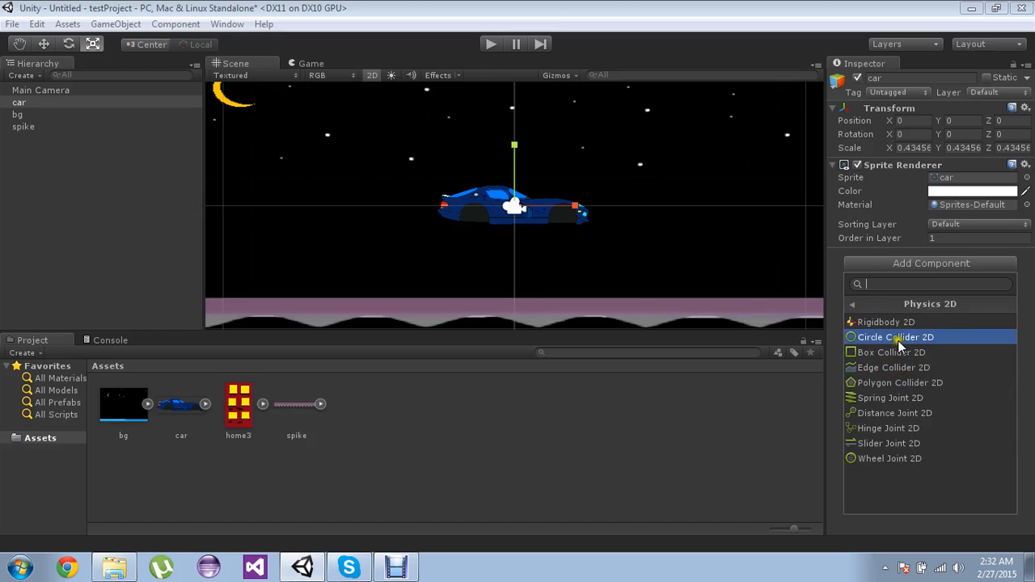
pyautogui.click(872, 337)
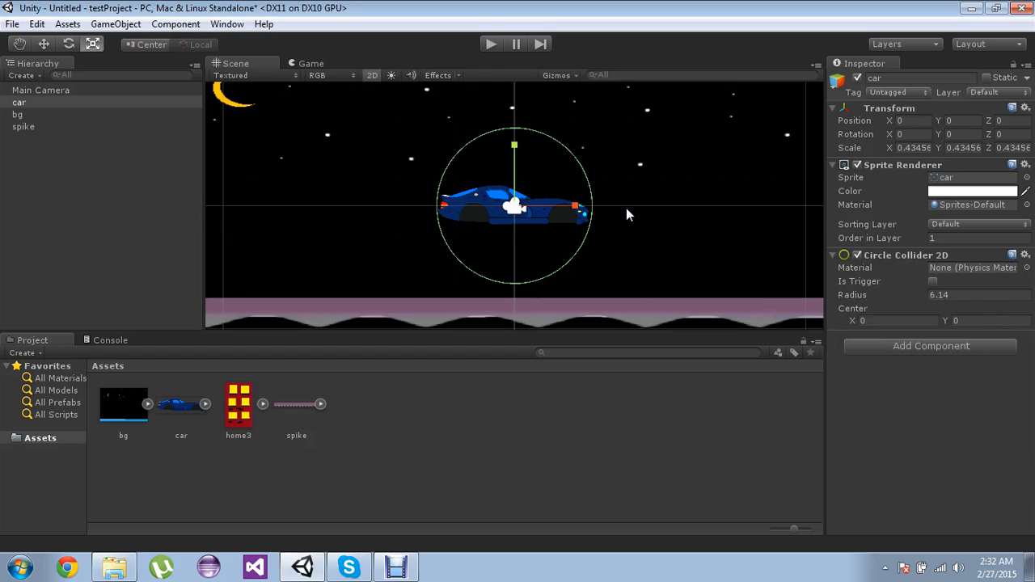
pyautogui.rightClick(887, 253)
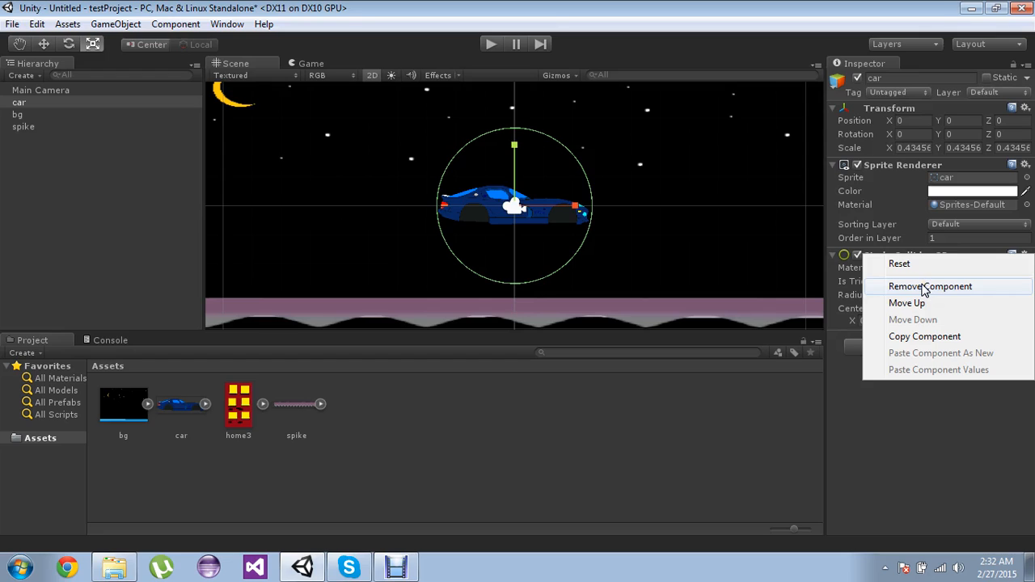
pyautogui.rightClick(877, 250)
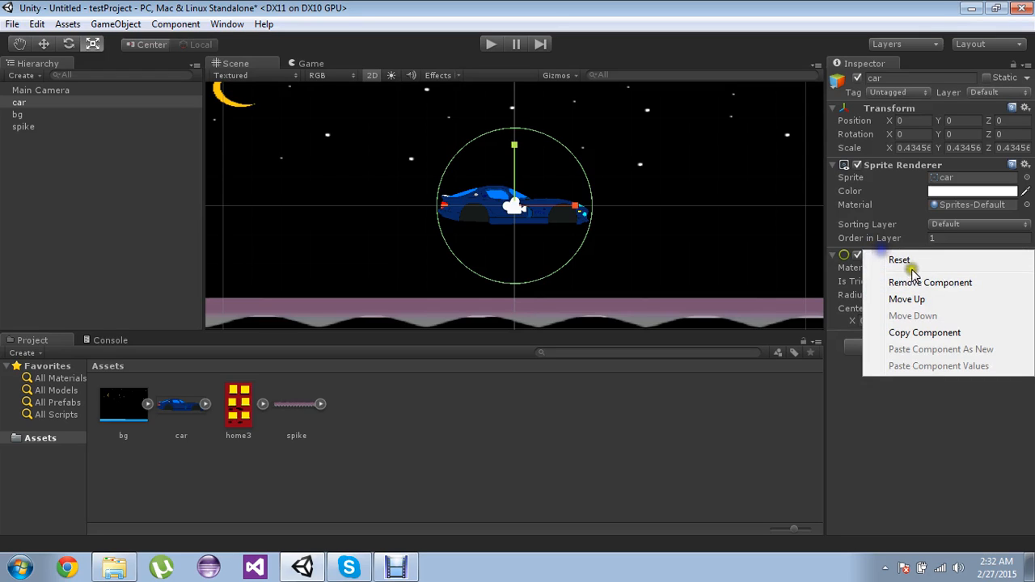
pyautogui.click(918, 277)
# Add a Box Collider 2D and a Rigidbody 2D to the car
pyautogui.click(913, 265)
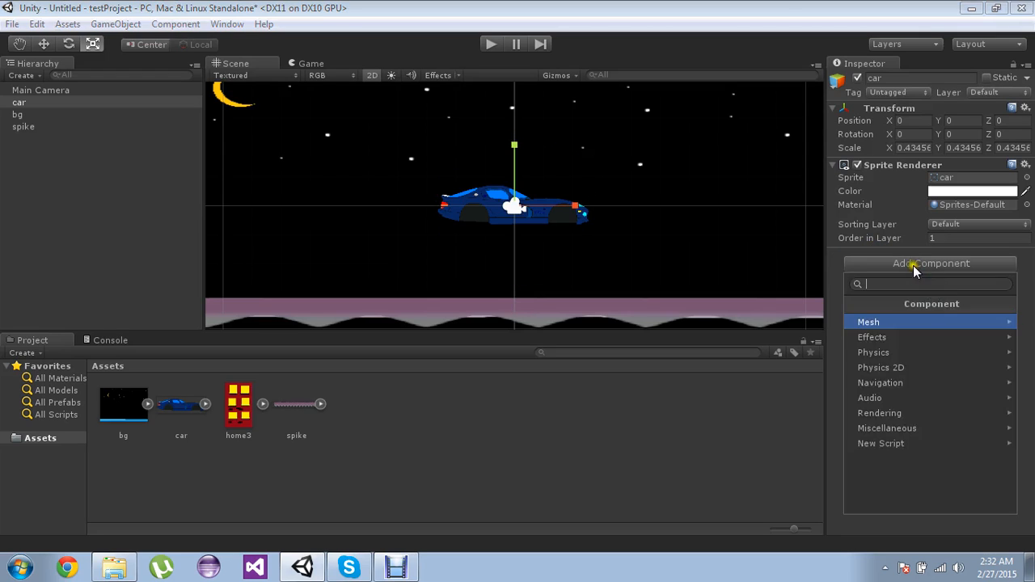
pyautogui.click(905, 365)
pyautogui.click(904, 350)
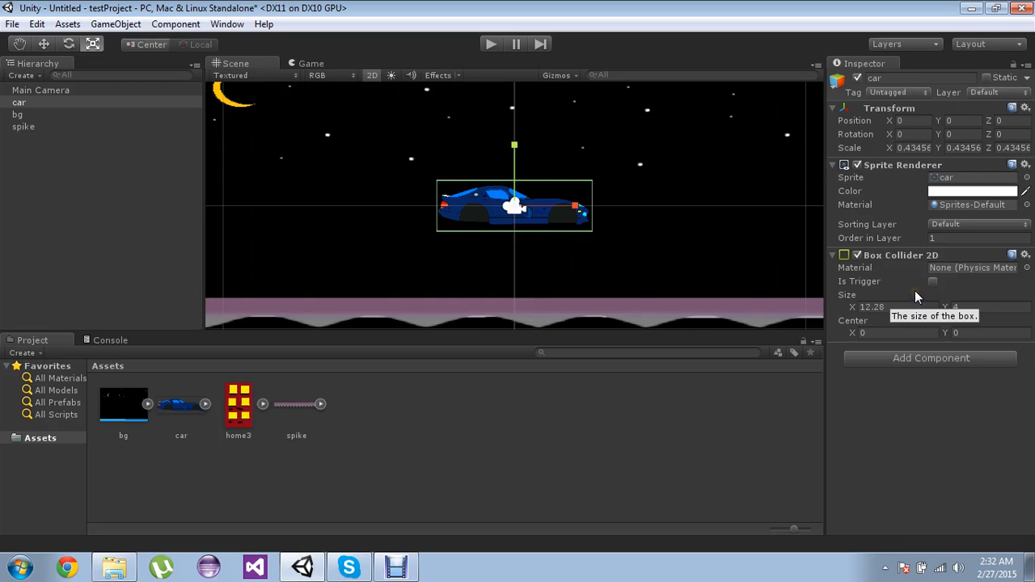
pyautogui.click(905, 359)
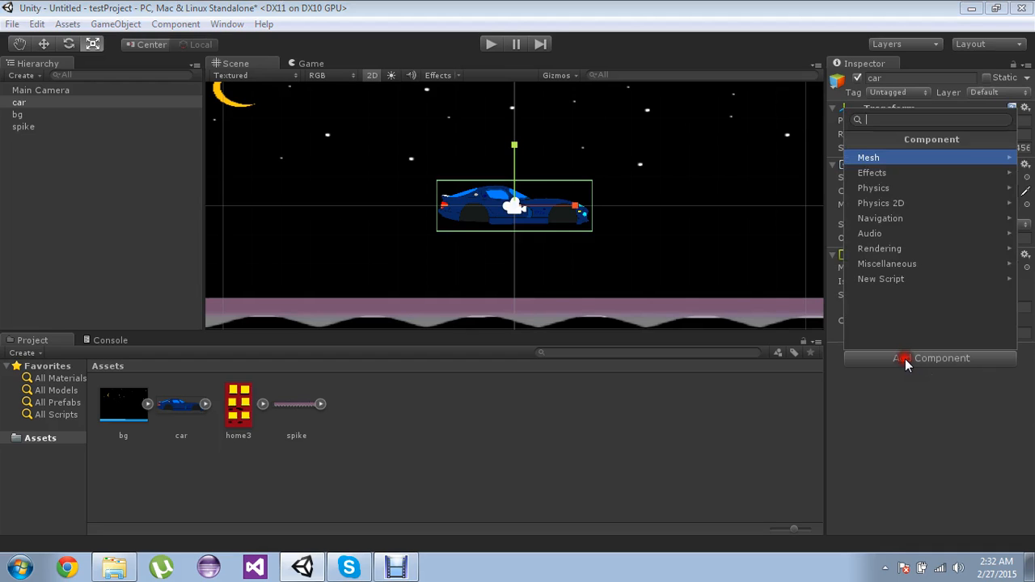
pyautogui.click(928, 202)
pyautogui.click(880, 157)
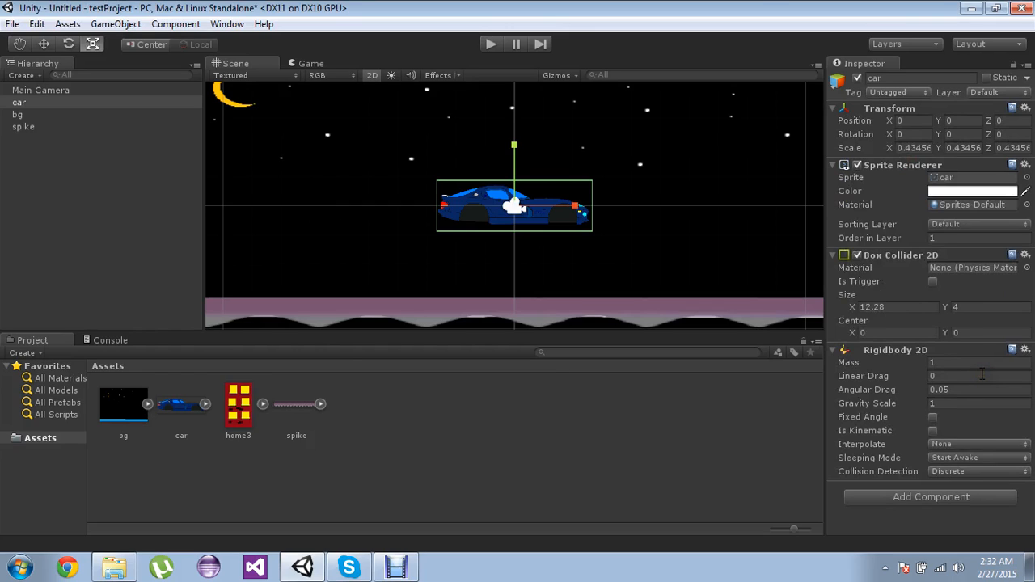
# Review the car's Rigidbody 2D Mass and Linear Drag, try a Gravity Scale of 2.17, and restore it to 1
pyautogui.click(920, 349)
pyautogui.click(970, 361)
pyautogui.click(969, 363)
pyautogui.click(968, 376)
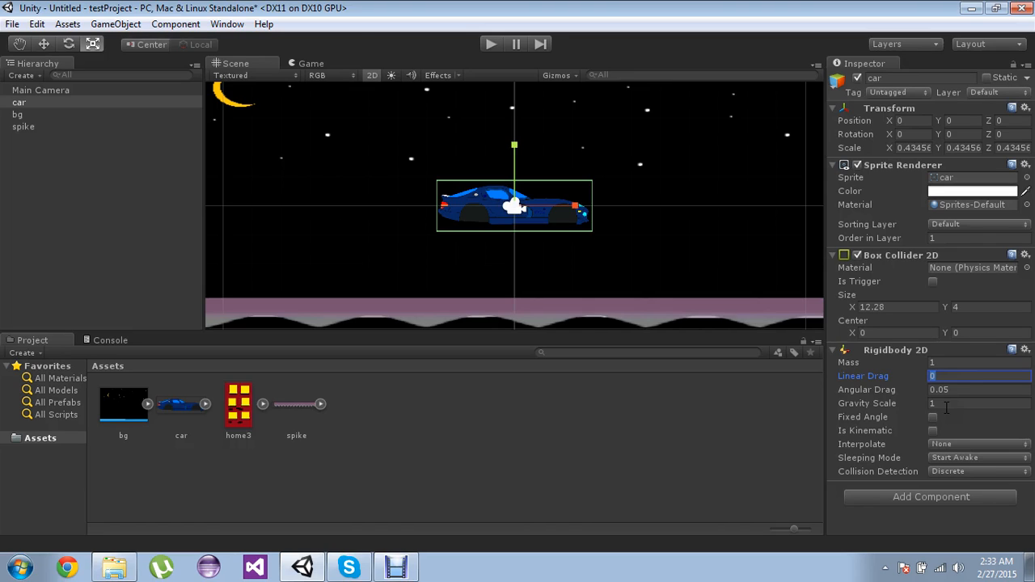
pyautogui.click(945, 404)
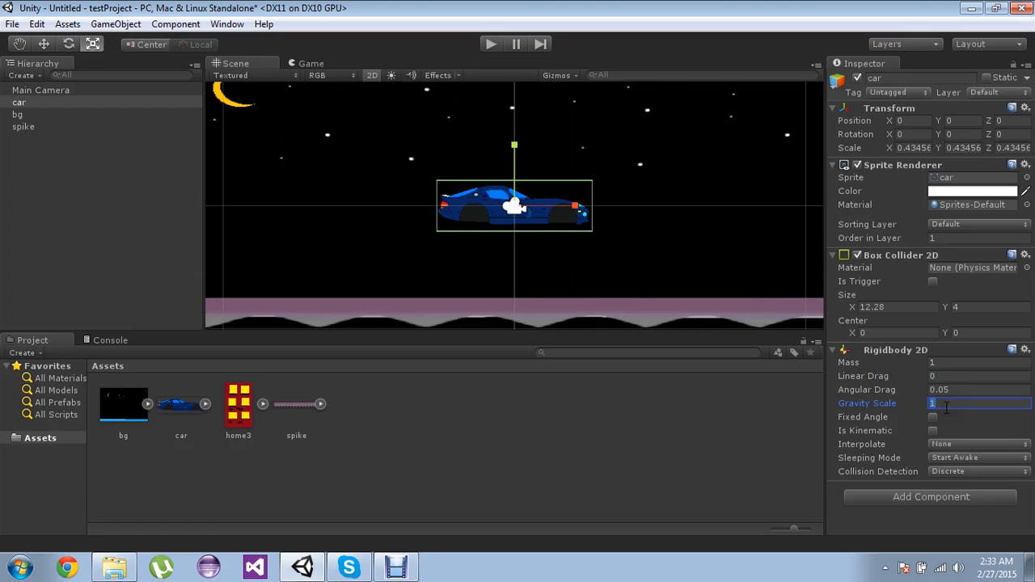
pyautogui.write('2.17')
pyautogui.click(955, 403)
pyautogui.write('1')
# Enable Is Kinematic on the car's Rigidbody 2D and disable it again
pyautogui.click(933, 431)
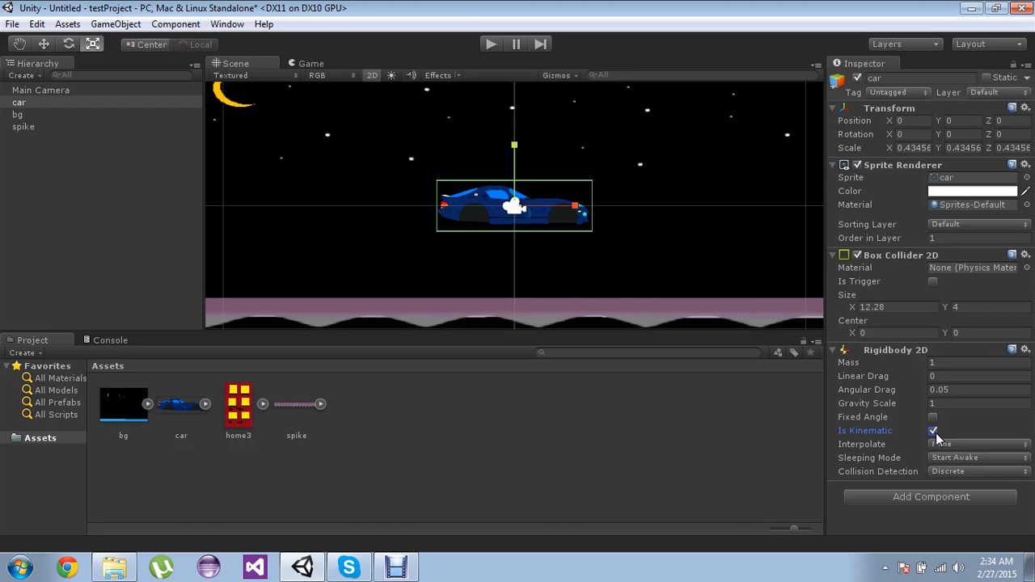
pyautogui.click(933, 431)
pyautogui.moveTo(919, 365)
pyautogui.mouseDown()
pyautogui.moveTo(908, 330)
pyautogui.moveTo(925, 360)
pyautogui.mouseUp()
# Play the scene in the Game view to test the car's gravity, and stop it
pyautogui.click(313, 63)
pyautogui.click(491, 44)
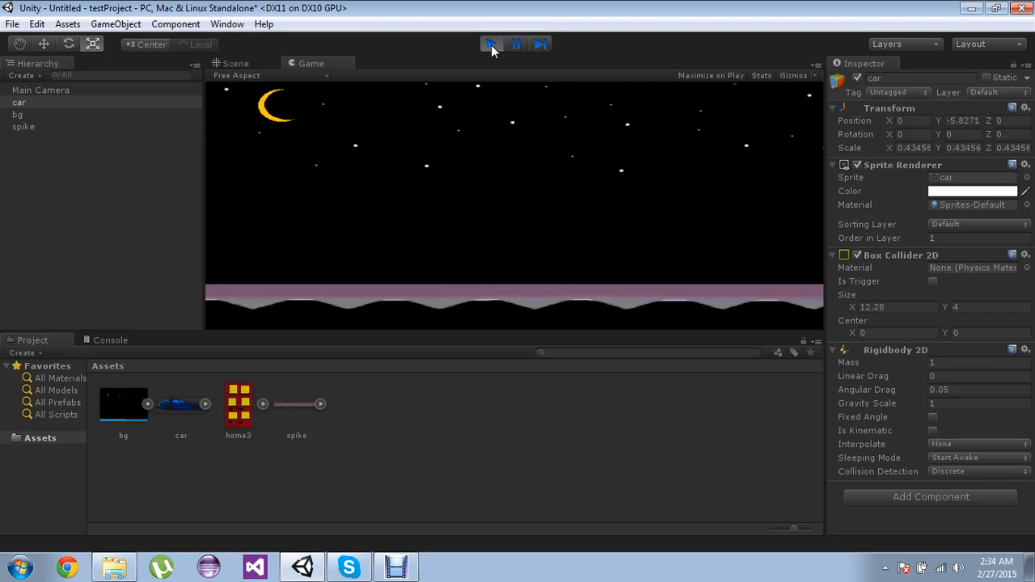
pyautogui.click(491, 44)
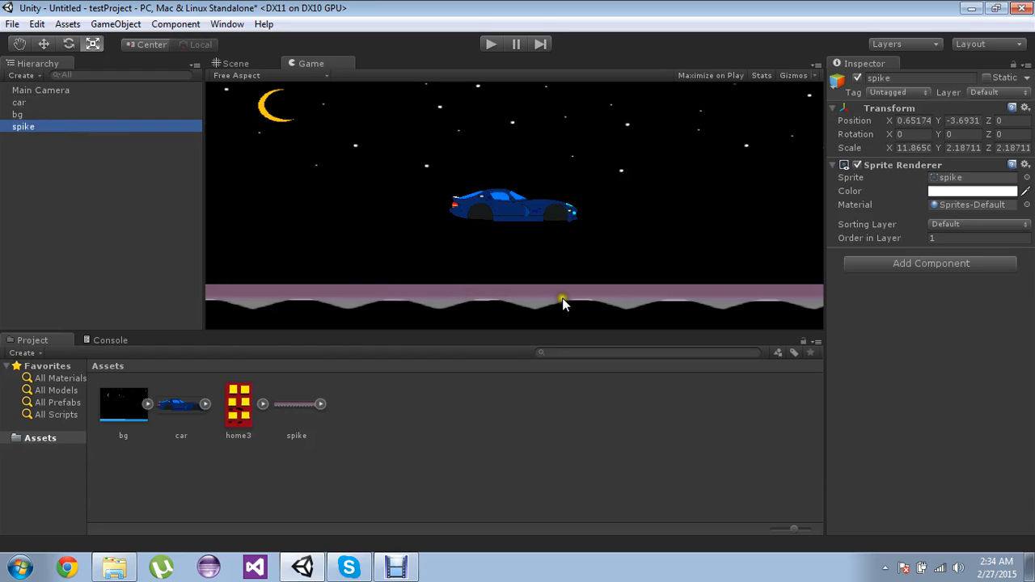
# Examine the car's Box Collider 2D settings and its outline in the Scene view
pyautogui.click(315, 220)
pyautogui.click(64, 105)
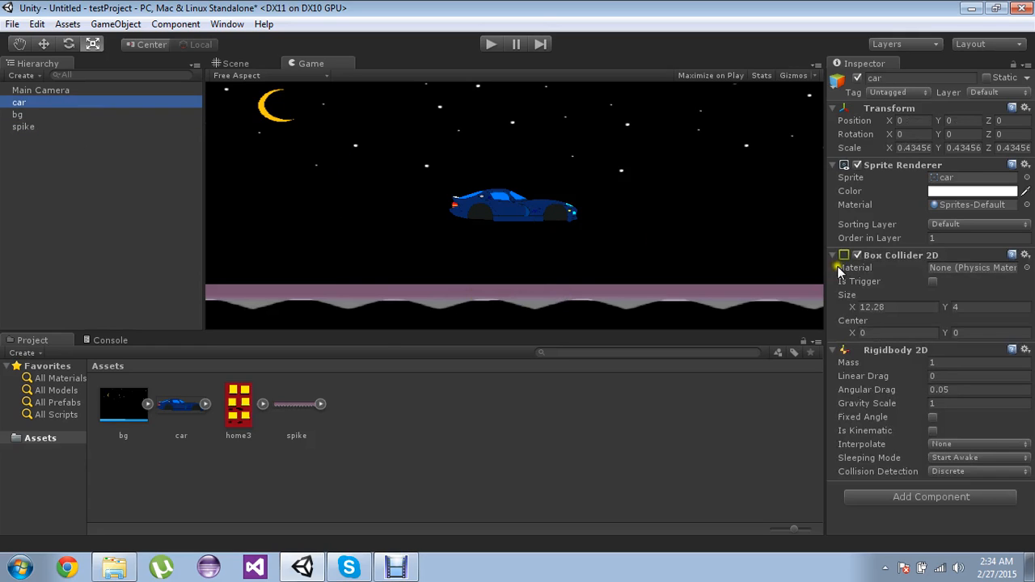
pyautogui.click(914, 256)
pyautogui.click(914, 257)
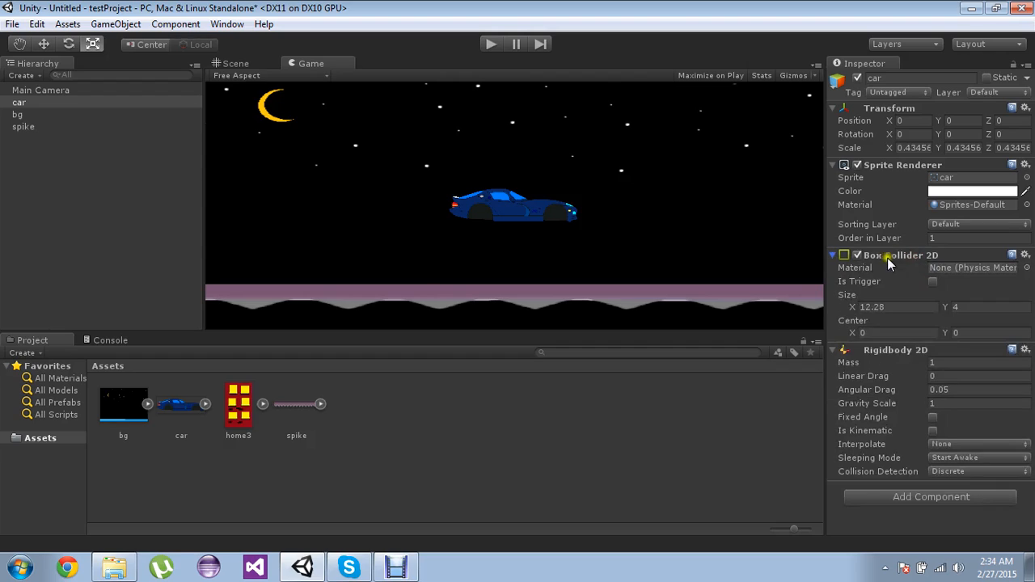
pyautogui.click(269, 69)
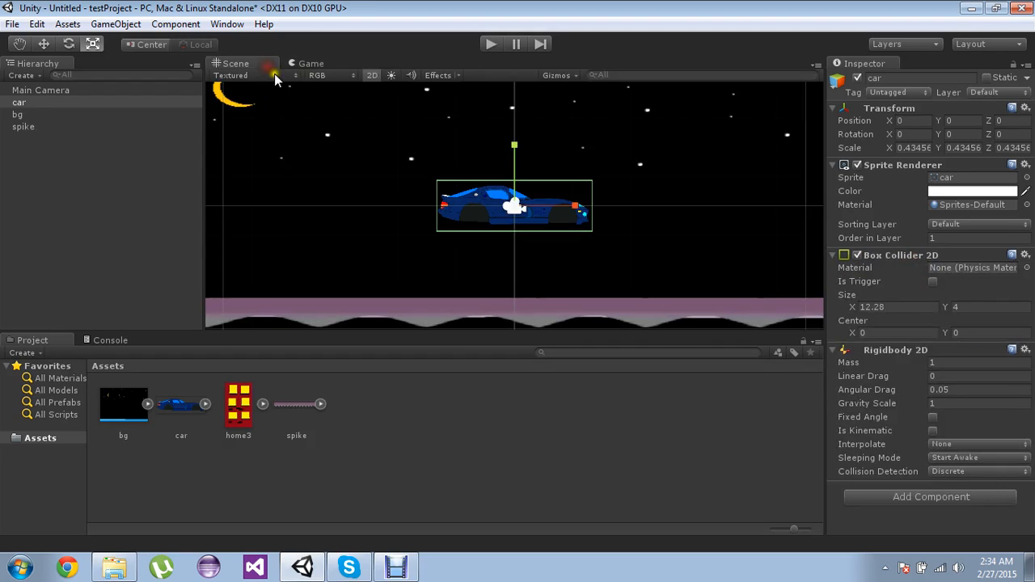
pyautogui.click(531, 196)
pyautogui.click(532, 198)
pyautogui.click(539, 211)
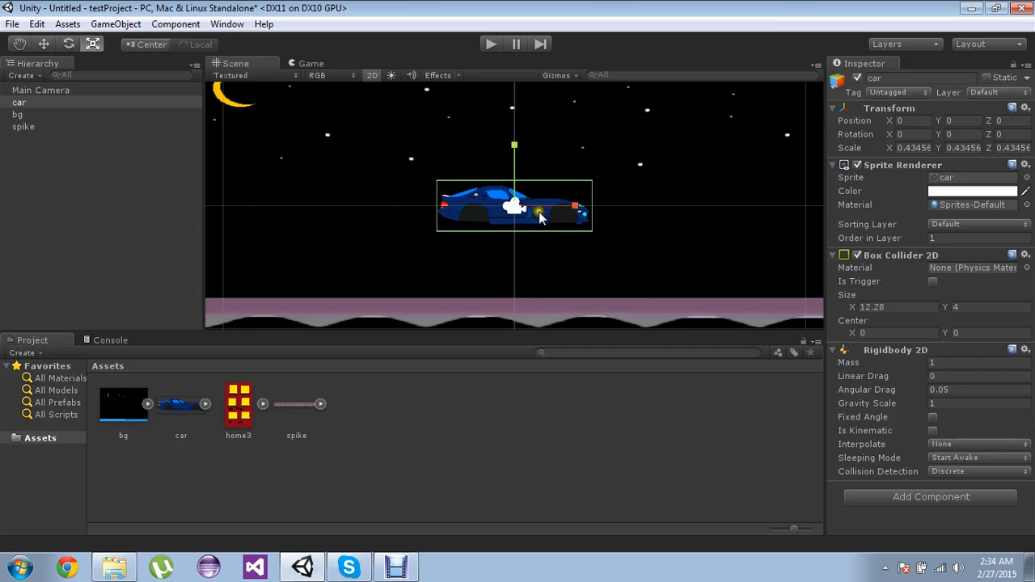
# Add a Box Collider 2D to the spike and check its outline along the ground strip
pyautogui.click(48, 127)
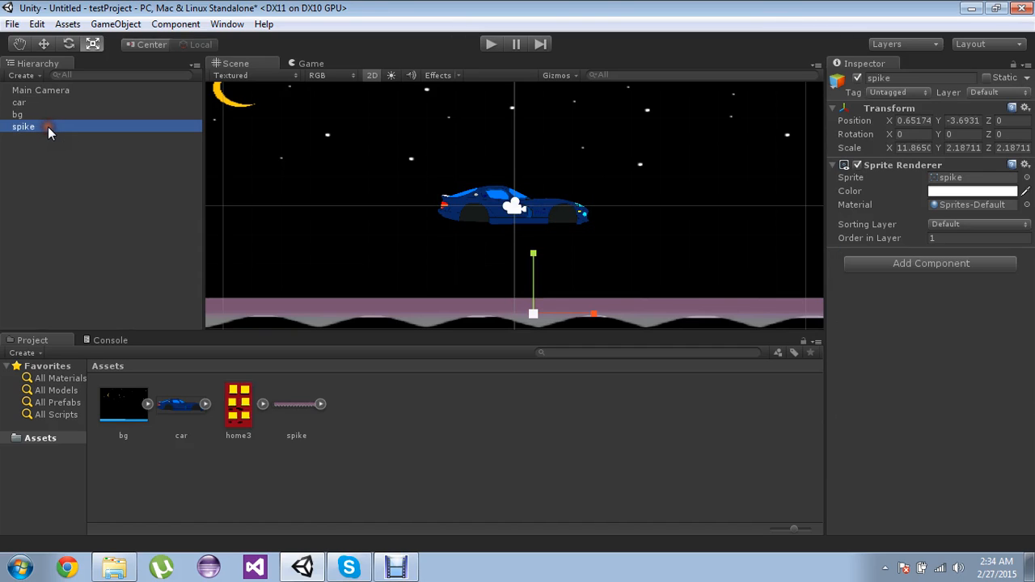
pyautogui.click(957, 262)
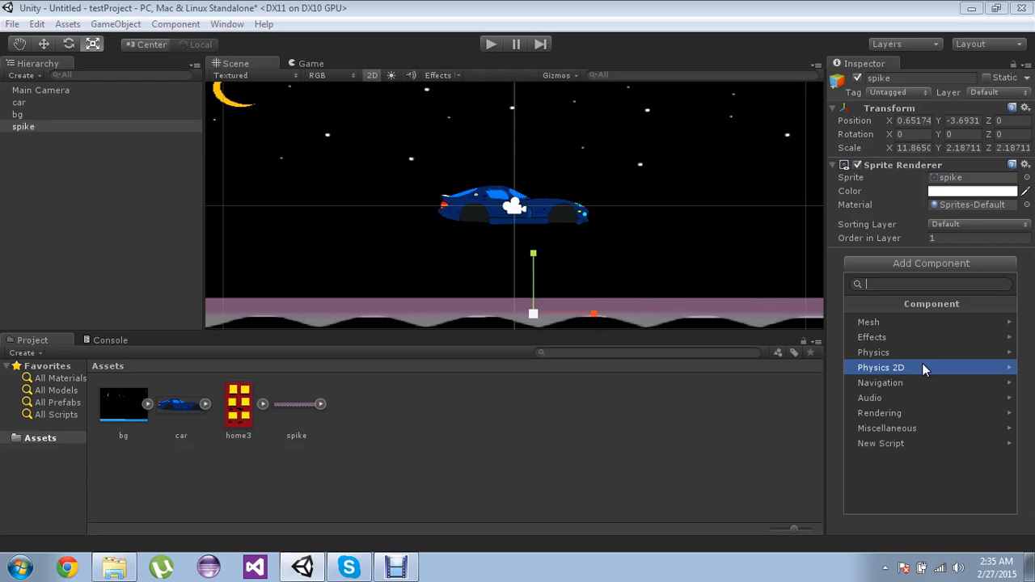
pyautogui.click(923, 367)
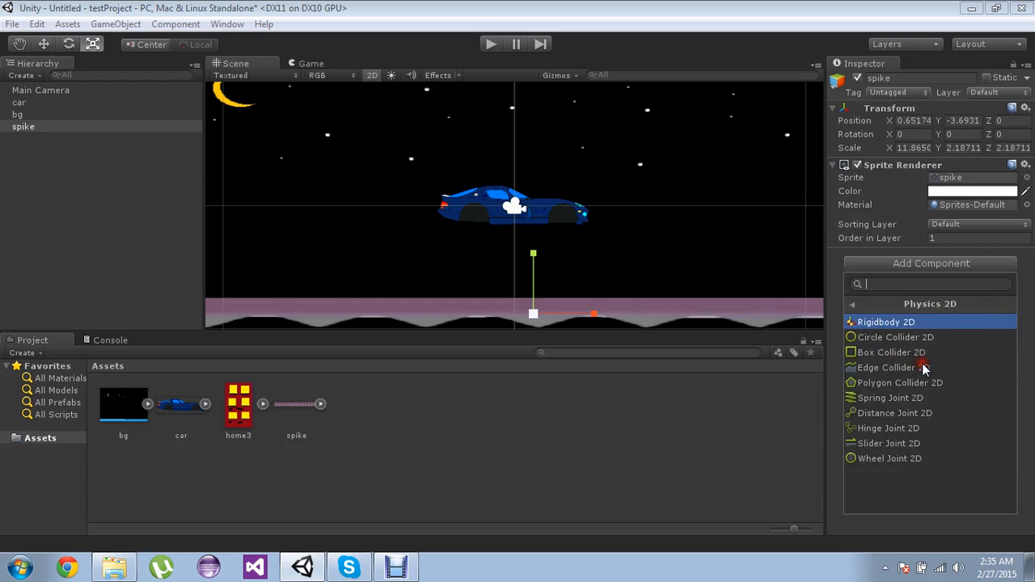
pyautogui.click(922, 352)
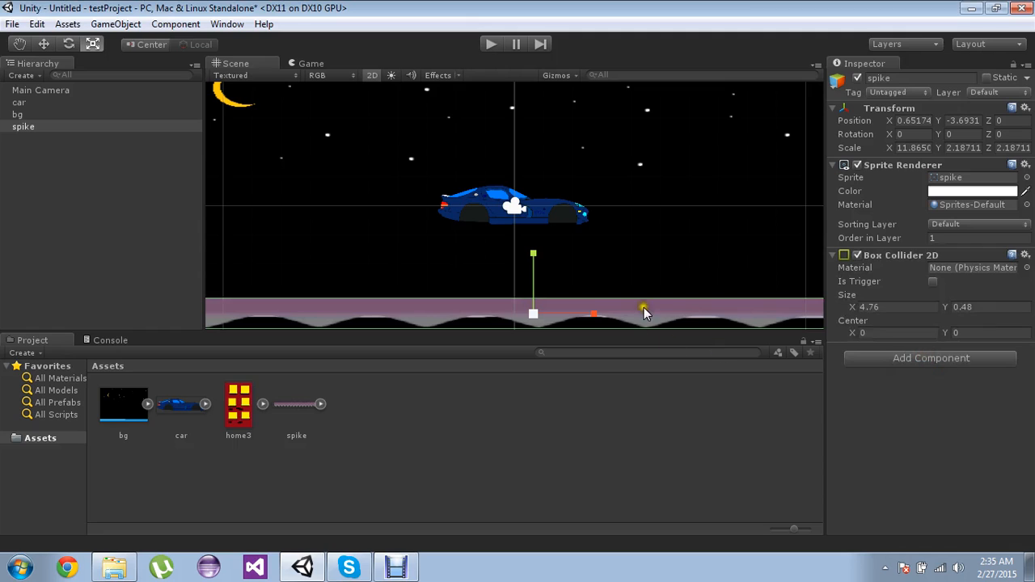
pyautogui.scroll(-3, 693, 311)
pyautogui.scroll(-1, 695, 315)
pyautogui.moveTo(760, 285); pyautogui.dragTo(778, 270, button='middle')
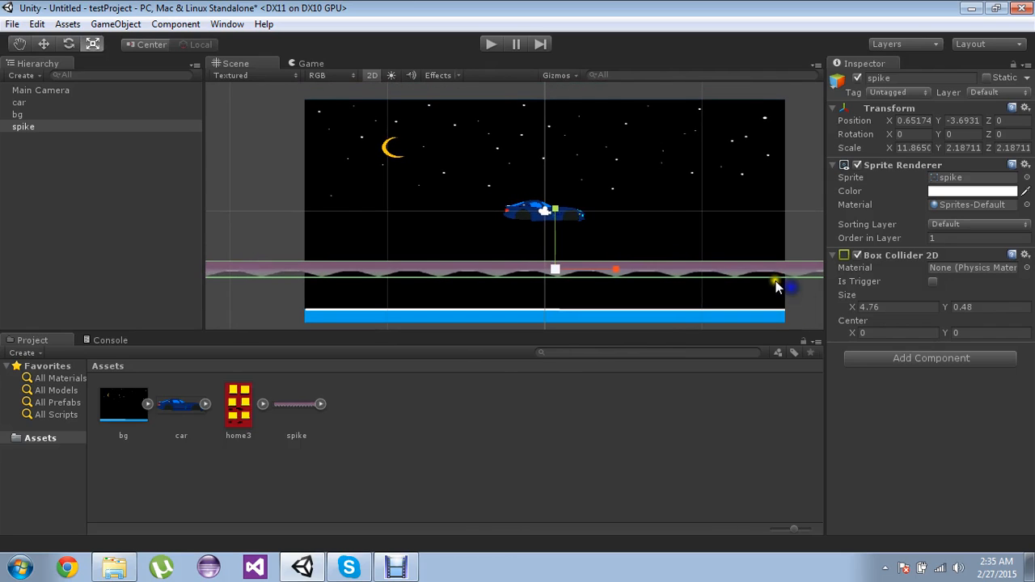
# Play the scene in the Game view, stop it, and replay it to test the car's collision with the spike
pyautogui.click(321, 65)
pyautogui.click(491, 45)
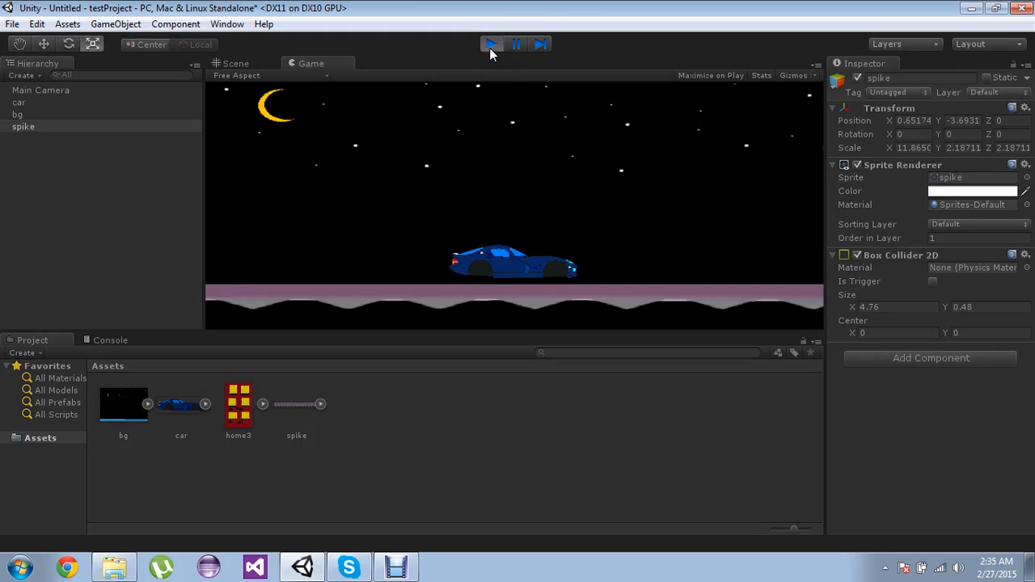
pyautogui.click(489, 48)
pyautogui.click(489, 48)
# Select the car and spike together in the running Scene view and inspect where their box colliders meet
pyautogui.click(241, 64)
pyautogui.scroll(5, 743, 310)
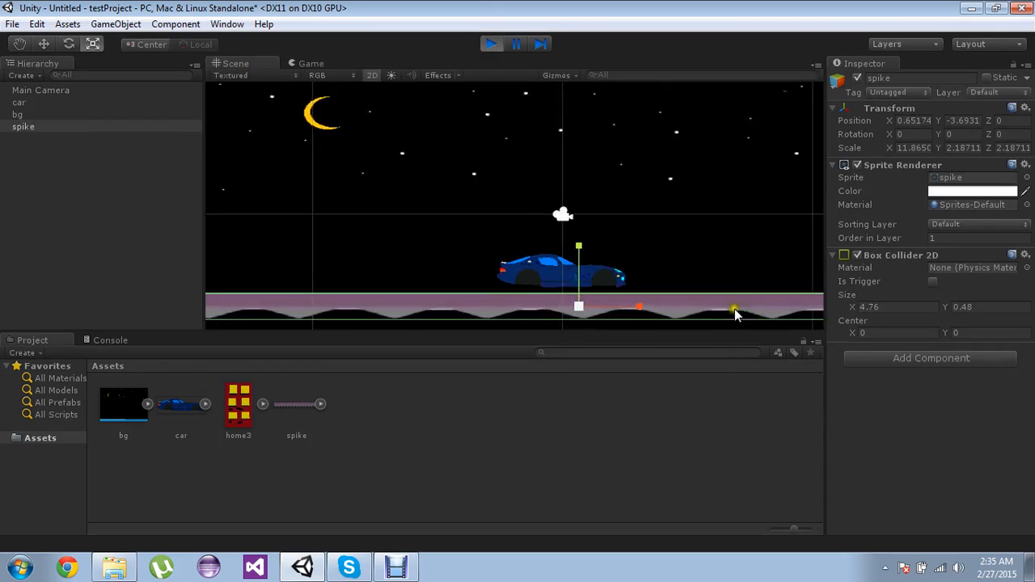
pyautogui.scroll(4, 700, 186)
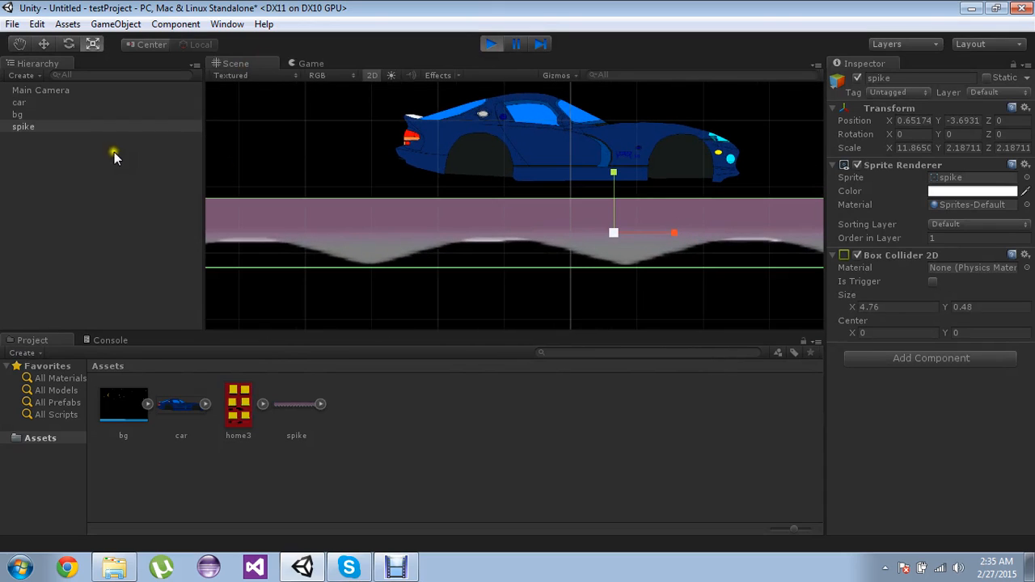
pyautogui.click(36, 103)
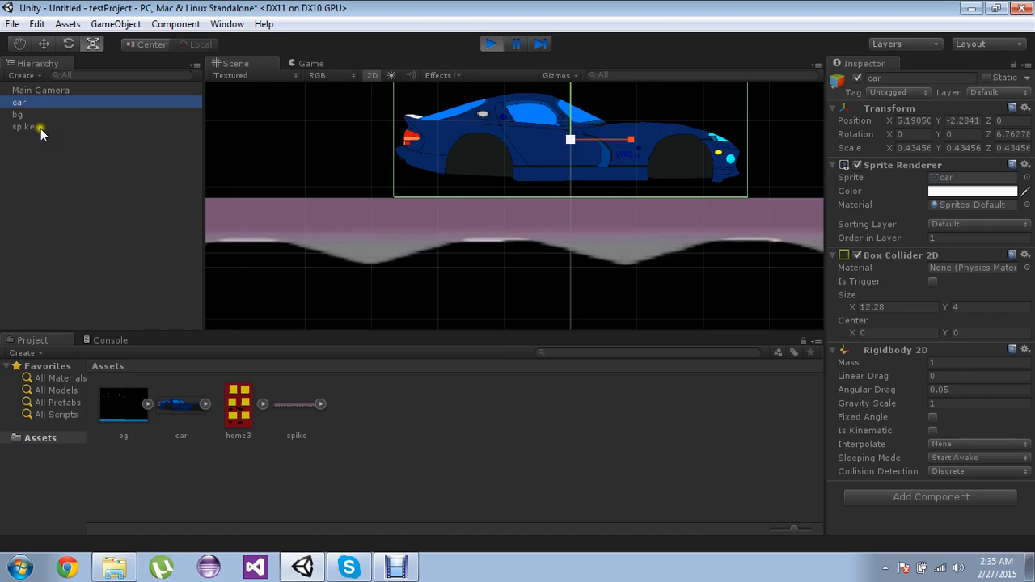
pyautogui.keyDown('ctrl'); pyautogui.click(39, 126); pyautogui.keyUp('ctrl')
pyautogui.scroll(3, 490, 221)
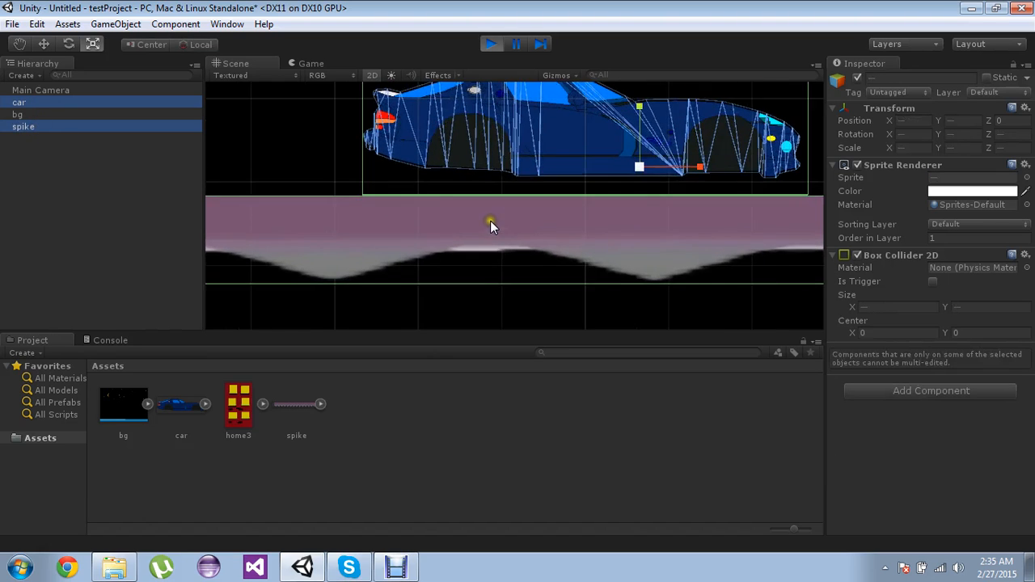
# Stop the running scene, add a Rigidbody 2D to the spike, and briefly play the scene to test it
pyautogui.scroll(1, 491, 220)
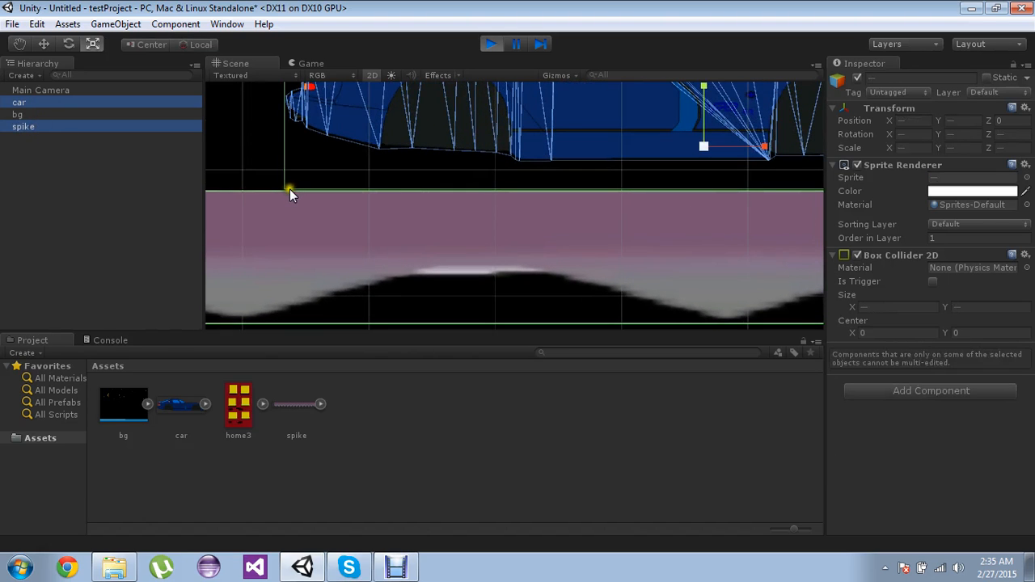
pyautogui.click(490, 46)
pyautogui.click(89, 127)
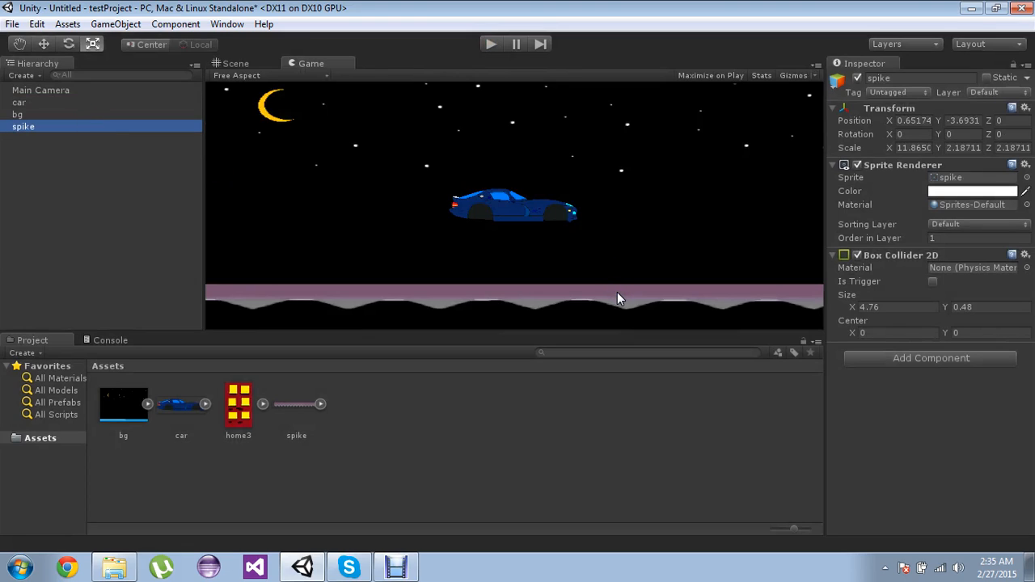
pyautogui.click(952, 360)
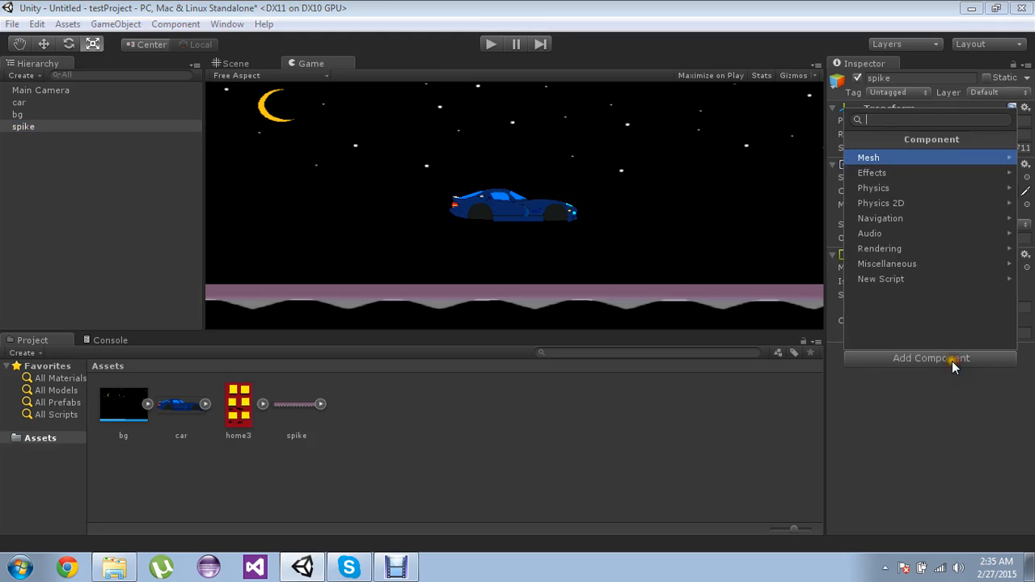
pyautogui.click(910, 209)
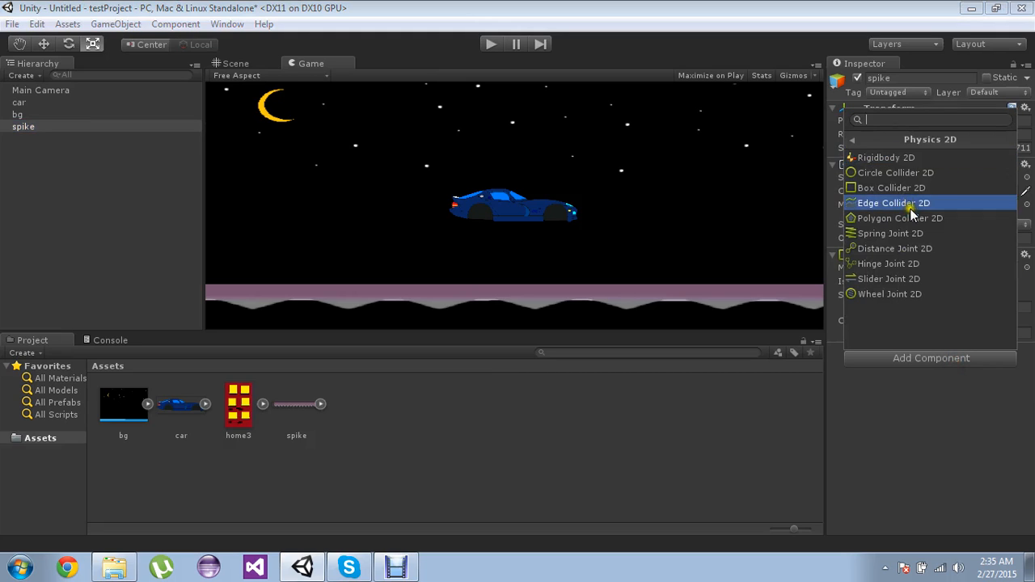
pyautogui.click(897, 162)
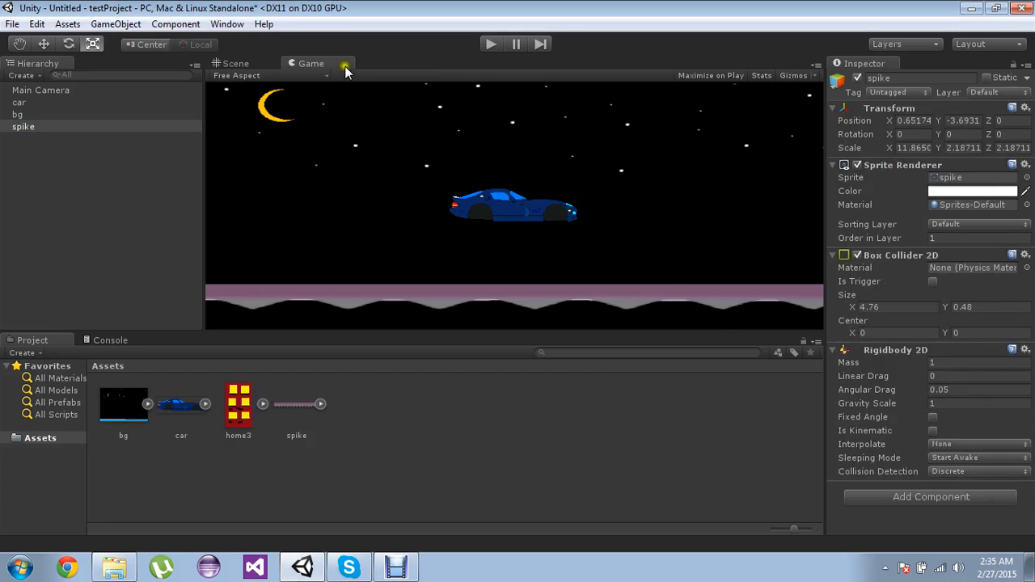
pyautogui.click(491, 45)
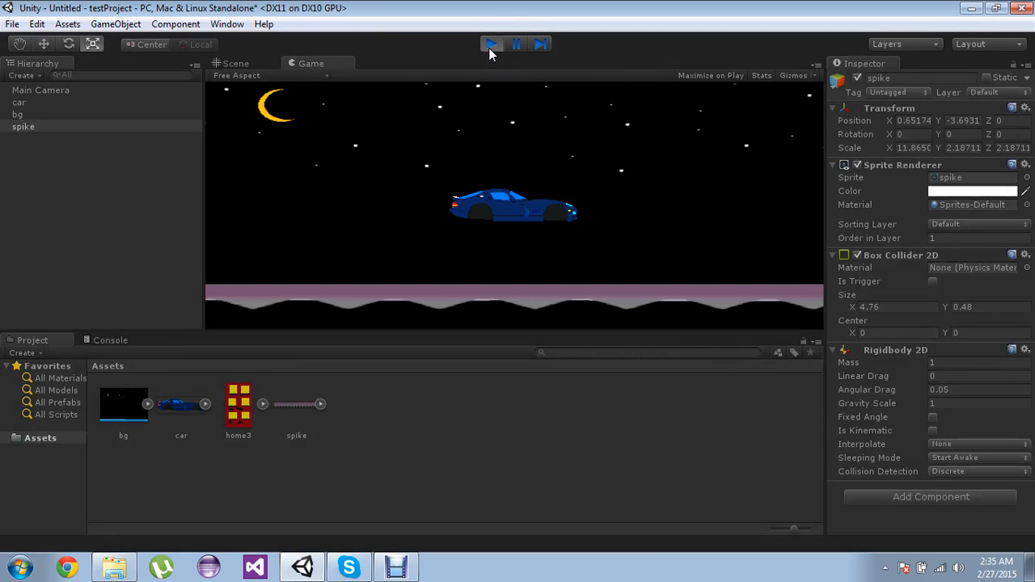
pyautogui.click(490, 45)
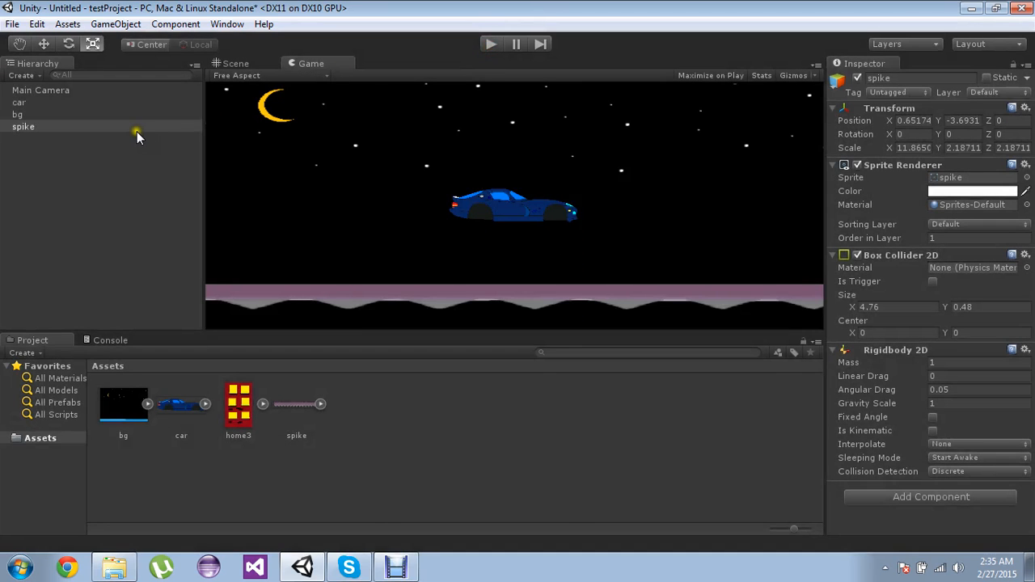
# Remove the Rigidbody 2D from the spike and replay the scene briefly to check the car's fall onto it
pyautogui.click(136, 130)
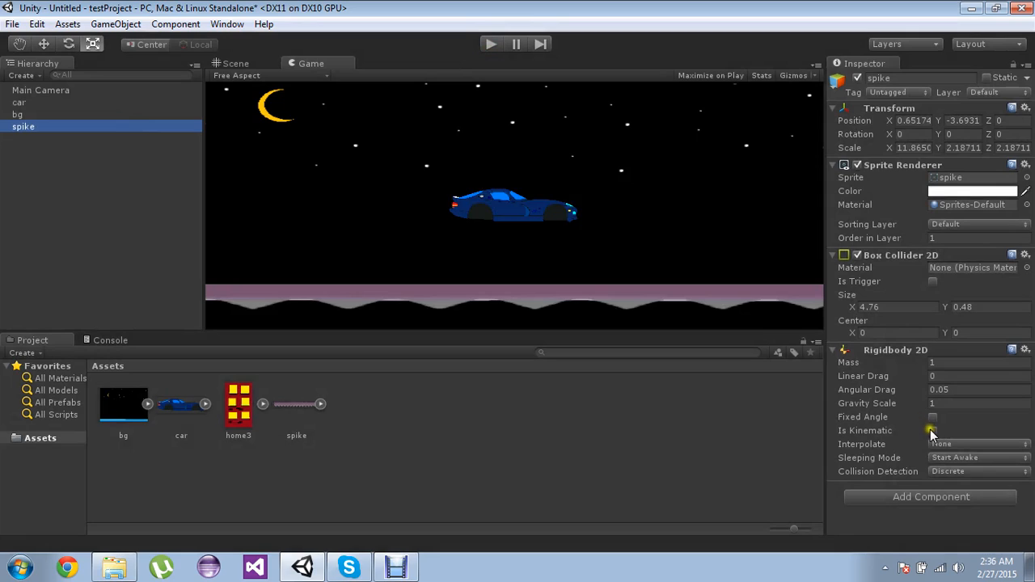
pyautogui.rightClick(897, 350)
pyautogui.click(925, 379)
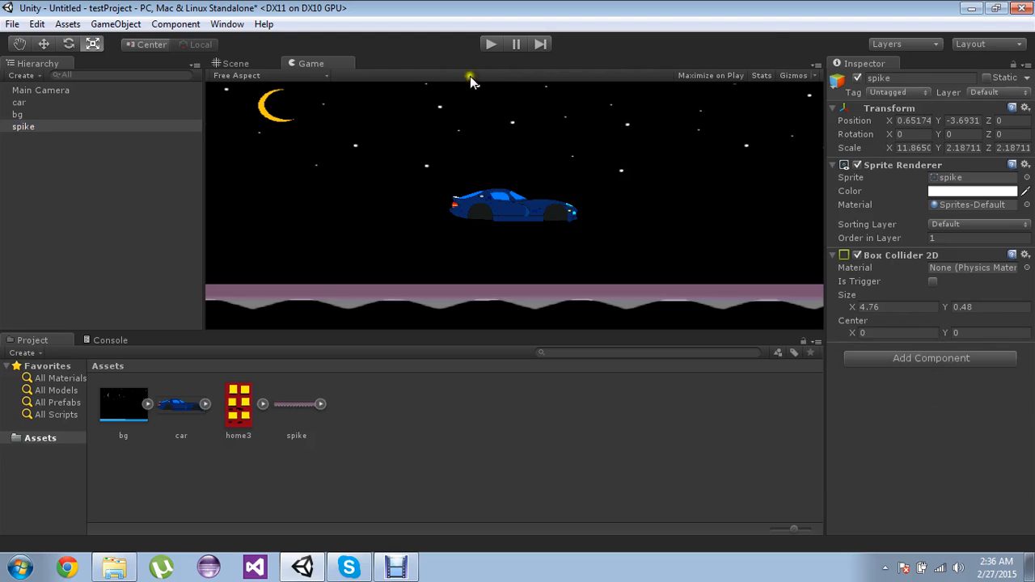
pyautogui.click(492, 43)
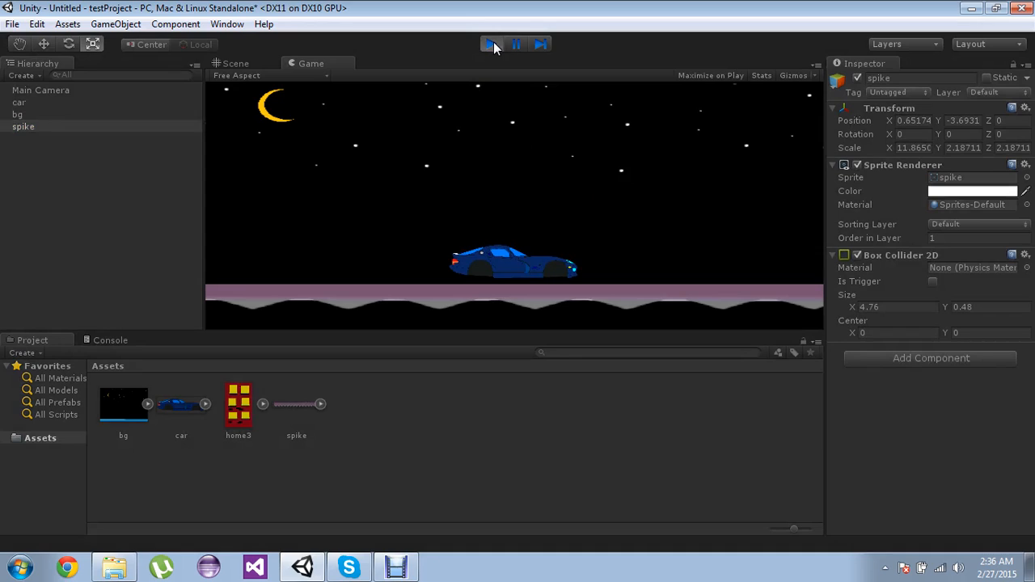
pyautogui.click(493, 44)
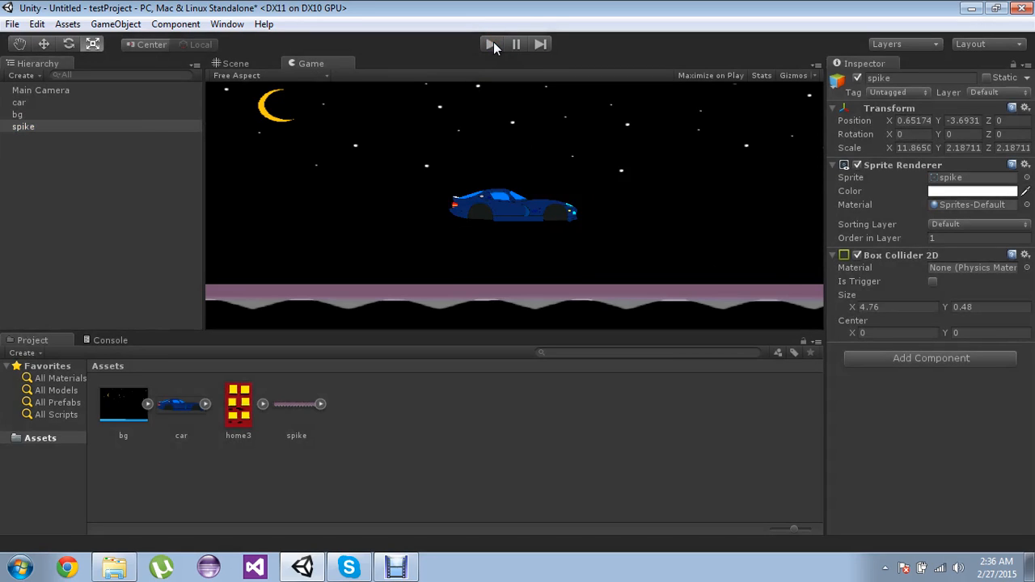